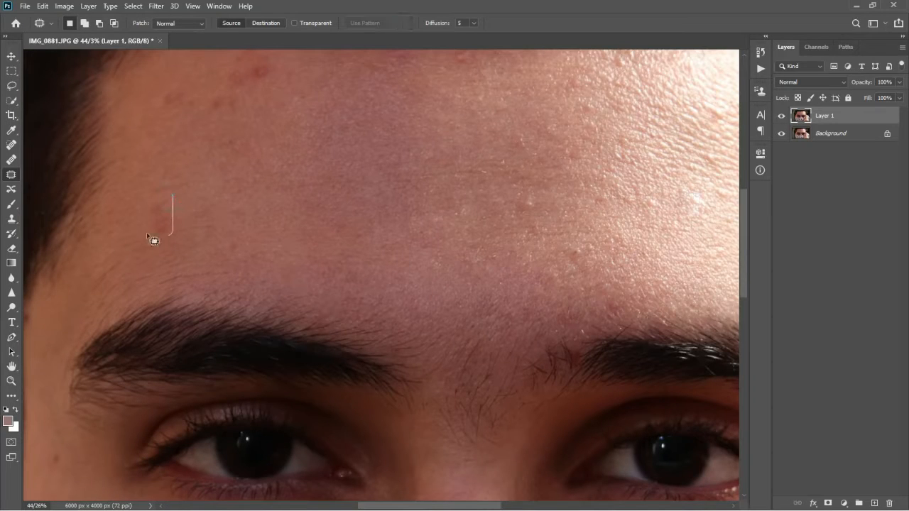
# Patch the blemishes on the left side of the forehead and just below the hairline on Layer 1.
pyautogui.moveTo(189, 218); pyautogui.dragTo(190, 218)
pyautogui.hotkey('ctrl', 'd')
pyautogui.scroll(2, 190, 217)
pyautogui.moveTo(256, 103); pyautogui.dragTo(219, 187)
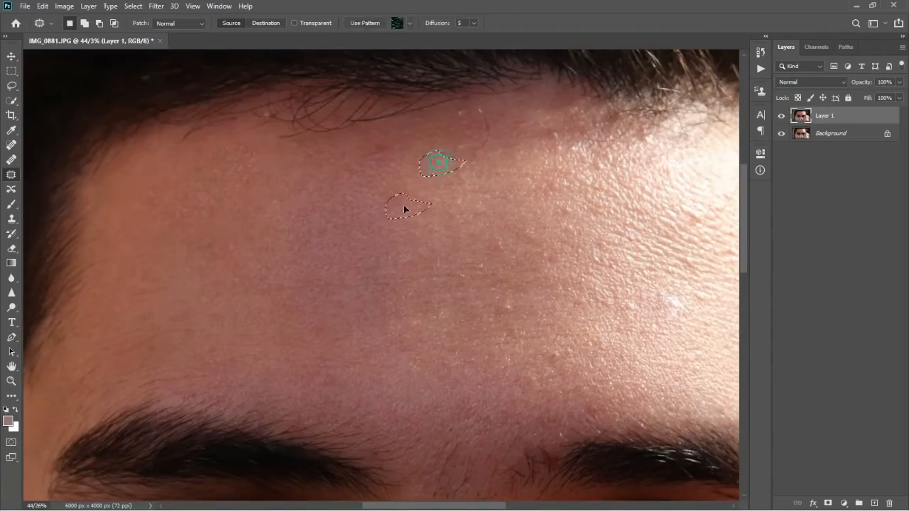
pyautogui.hotkey('ctrl', 'd')
pyautogui.moveTo(402, 146)
pyautogui.mouseDown()
pyautogui.moveTo(391, 174)
pyautogui.moveTo(399, 150)
pyautogui.mouseUp()
pyautogui.scroll(-4, 362, 228)
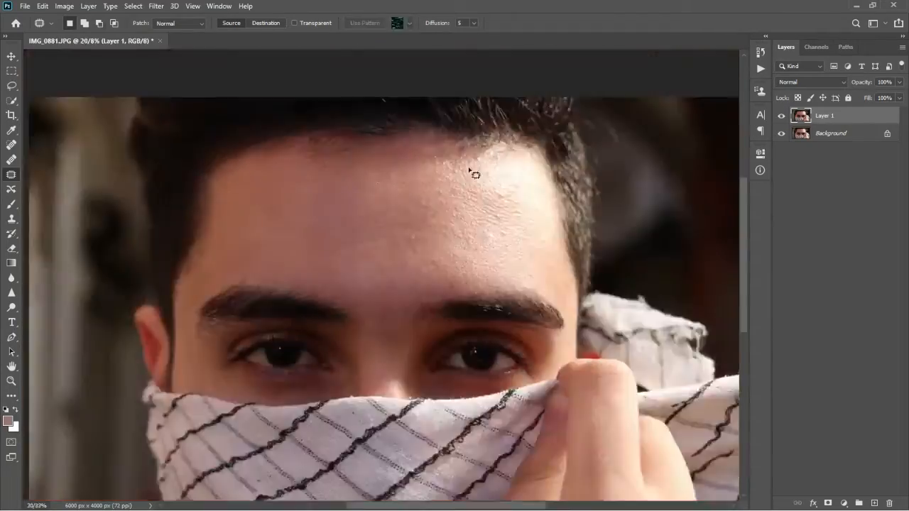
# Patch the spots in the middle of the forehead with clean skin from nearby.
pyautogui.scroll(5, 396, 249)
pyautogui.moveTo(392, 233); pyautogui.dragTo(339, 241)
pyautogui.hotkey('ctrl', 'd')
pyautogui.scroll(-1, 526, 234)
pyautogui.scroll(2, 526, 235)
pyautogui.moveTo(487, 249); pyautogui.dragTo(446, 230)
pyautogui.hotkey('ctrl', 'd')
pyautogui.scroll(-5, 497, 156)
# Patch the remaining small marks on the upper forehead toward the brightly lit side.
pyautogui.scroll(6, 509, 140)
pyautogui.moveTo(461, 176)
pyautogui.mouseDown()
pyautogui.moveTo(444, 116)
pyautogui.moveTo(484, 129)
pyautogui.mouseUp()
pyautogui.hotkey('ctrl', 'd')
pyautogui.scroll(-2, 490, 125)
pyautogui.moveTo(465, 213); pyautogui.dragTo(495, 211)
pyautogui.hotkey('ctrl', 'd')
pyautogui.moveTo(484, 118)
pyautogui.mouseDown()
pyautogui.moveTo(478, 107)
pyautogui.moveTo(485, 133)
pyautogui.mouseUp()
pyautogui.hotkey('ctrl', 'd')
pyautogui.scroll(-5, 476, 127)
pyautogui.scroll(5, 244, 92)
pyautogui.hotkey('ctrl', 'd')
pyautogui.scroll(-5, 483, 207)
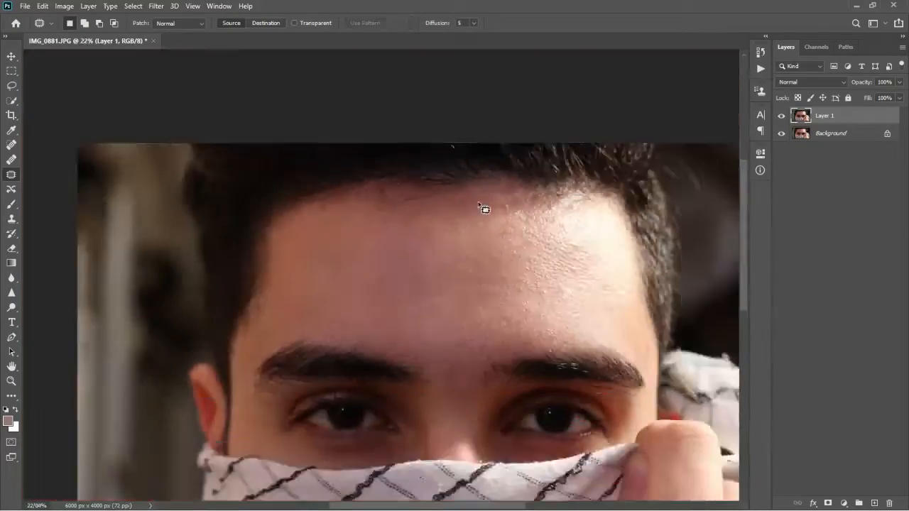
# Patch the blemishes in the bright skin on the right side of the forehead near the hair.
pyautogui.scroll(5, 486, 209)
pyautogui.moveTo(490, 226); pyautogui.dragTo(524, 233)
pyautogui.scroll(-4, 523, 233)
pyautogui.hotkey('ctrl', 'd')
pyautogui.scroll(5, 524, 146)
pyautogui.moveTo(519, 114)
pyautogui.mouseDown()
pyautogui.moveTo(490, 141)
pyautogui.moveTo(519, 114)
pyautogui.mouseUp()
pyautogui.moveTo(528, 224); pyautogui.dragTo(534, 228)
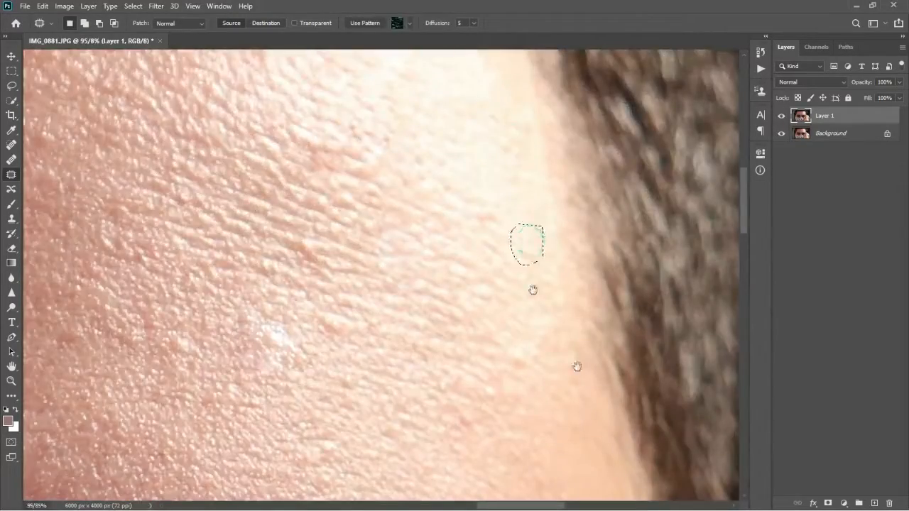
pyautogui.hotkey('ctrl', 'd')
pyautogui.scroll(-3, 534, 288)
pyautogui.moveTo(490, 275); pyautogui.dragTo(481, 260)
pyautogui.moveTo(410, 245); pyautogui.dragTo(418, 265)
pyautogui.hotkey('ctrl', 'd')
# Patch the spots on the left temple between the ear and the eye.
pyautogui.scroll(-5, 419, 267)
pyautogui.scroll(5, 200, 285)
pyautogui.moveTo(228, 291); pyautogui.dragTo(222, 324)
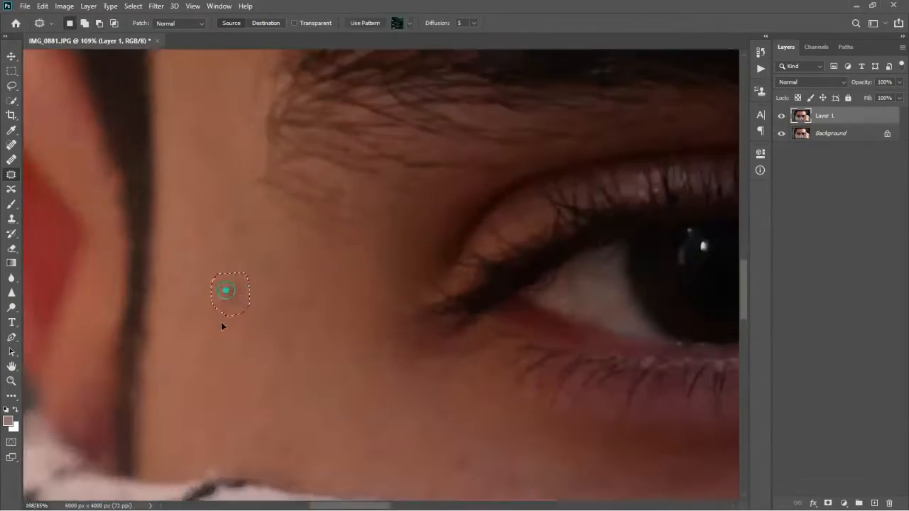
pyautogui.scroll(-5, 221, 322)
pyautogui.scroll(5, 199, 143)
pyautogui.moveTo(197, 133); pyautogui.dragTo(206, 165)
pyautogui.hotkey('ctrl', 'd')
# Patch away the stray hairs between the eyebrows using clean skin around them.
pyautogui.scroll(-4, 198, 231)
pyautogui.scroll(4, 381, 261)
pyautogui.scroll(1, 383, 258)
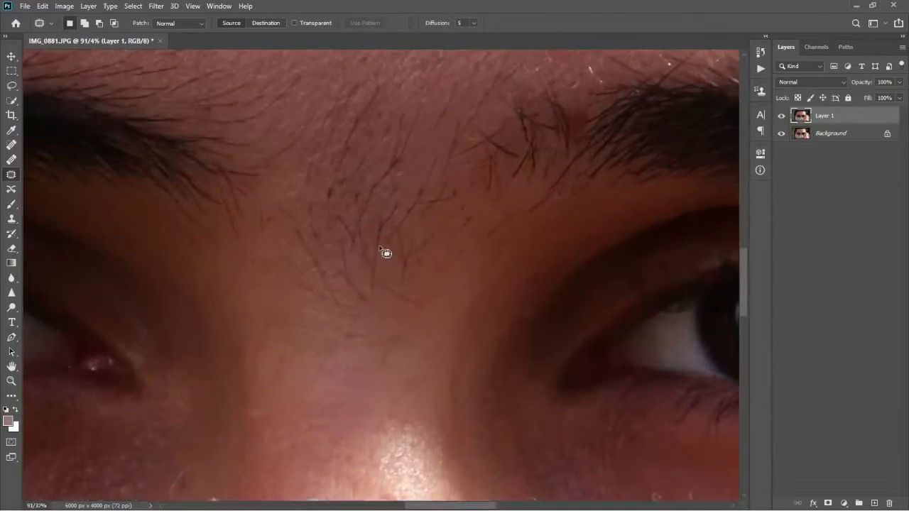
pyautogui.moveTo(442, 227)
pyautogui.mouseDown()
pyautogui.moveTo(419, 280)
pyautogui.moveTo(417, 240)
pyautogui.moveTo(424, 287)
pyautogui.mouseUp()
pyautogui.hotkey('ctrl', 'd')
pyautogui.moveTo(419, 235); pyautogui.dragTo(412, 343)
pyautogui.moveTo(431, 220); pyautogui.dragTo(398, 274)
pyautogui.moveTo(387, 199)
pyautogui.mouseDown()
pyautogui.moveTo(315, 250)
pyautogui.moveTo(367, 202)
pyautogui.mouseUp()
pyautogui.moveTo(369, 292); pyautogui.dragTo(445, 312)
pyautogui.moveTo(475, 341); pyautogui.dragTo(458, 320)
pyautogui.moveTo(456, 331); pyautogui.dragTo(456, 304)
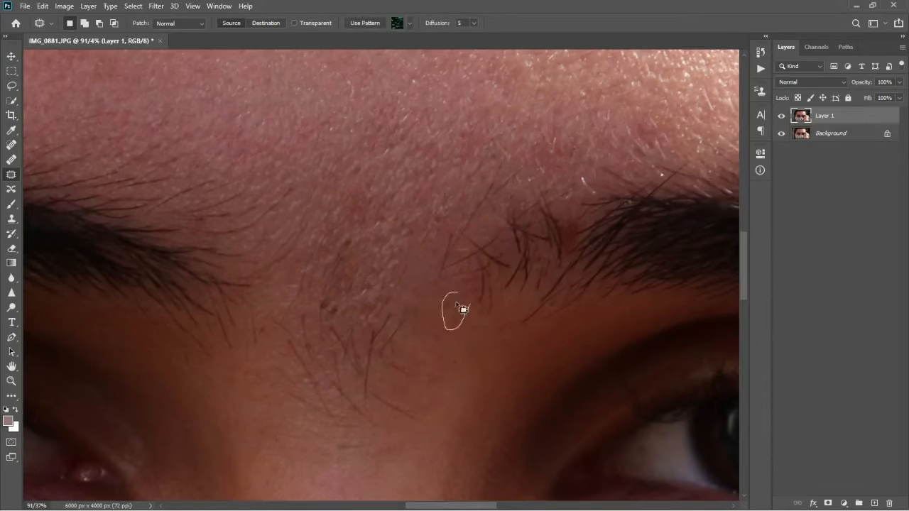
# Patch away the leftover stray hairs at the top of the nose bridge and beside the left eyebrow.
pyautogui.moveTo(375, 395)
pyautogui.mouseDown()
pyautogui.moveTo(343, 454)
pyautogui.moveTo(418, 425)
pyautogui.mouseUp()
pyautogui.hotkey('ctrl', 'd')
pyautogui.scroll(1, 418, 424)
pyautogui.moveTo(412, 348)
pyautogui.mouseDown()
pyautogui.moveTo(394, 361)
pyautogui.moveTo(435, 355)
pyautogui.mouseUp()
pyautogui.moveTo(348, 421); pyautogui.dragTo(264, 384)
pyautogui.scroll(-1, 362, 380)
pyautogui.moveTo(329, 324)
pyautogui.mouseDown()
pyautogui.moveTo(283, 342)
pyautogui.moveTo(320, 327)
pyautogui.mouseUp()
pyautogui.moveTo(305, 326)
pyautogui.mouseDown()
pyautogui.moveTo(334, 332)
pyautogui.moveTo(309, 325)
pyautogui.mouseUp()
pyautogui.hotkey('ctrl', 'd')
pyautogui.scroll(-10, 391, 276)
# Toggle the visibility of Layer 1 to compare the retouched skin with the original.
pyautogui.scroll(4, 391, 276)
pyautogui.click(782, 117)
pyautogui.click(782, 117)
pyautogui.click(782, 117)
pyautogui.click(782, 117)
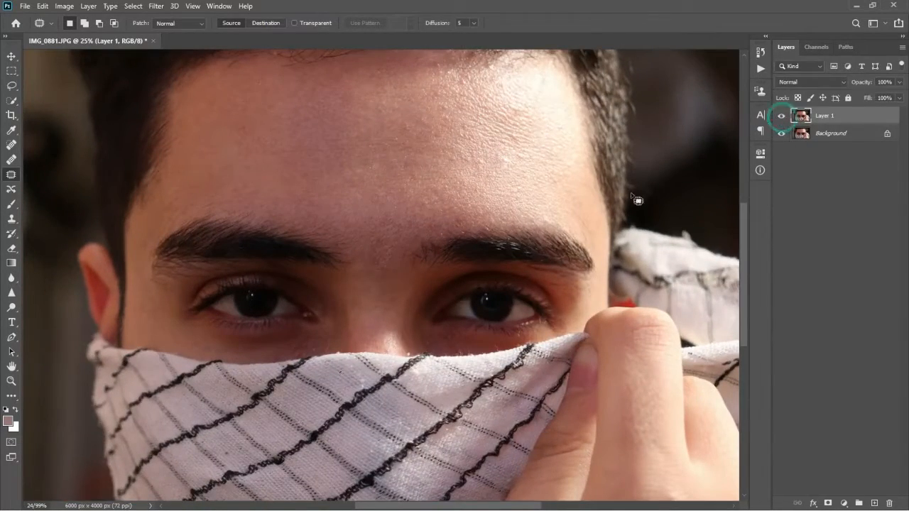
# Patch the small marks on the skin around and below the left eye.
pyautogui.scroll(8, 282, 390)
pyautogui.moveTo(346, 298)
pyautogui.mouseDown()
pyautogui.moveTo(326, 299)
pyautogui.moveTo(344, 297)
pyautogui.mouseUp()
pyautogui.scroll(-4, 329, 301)
pyautogui.scroll(3, 118, 277)
pyautogui.moveTo(186, 287); pyautogui.dragTo(184, 293)
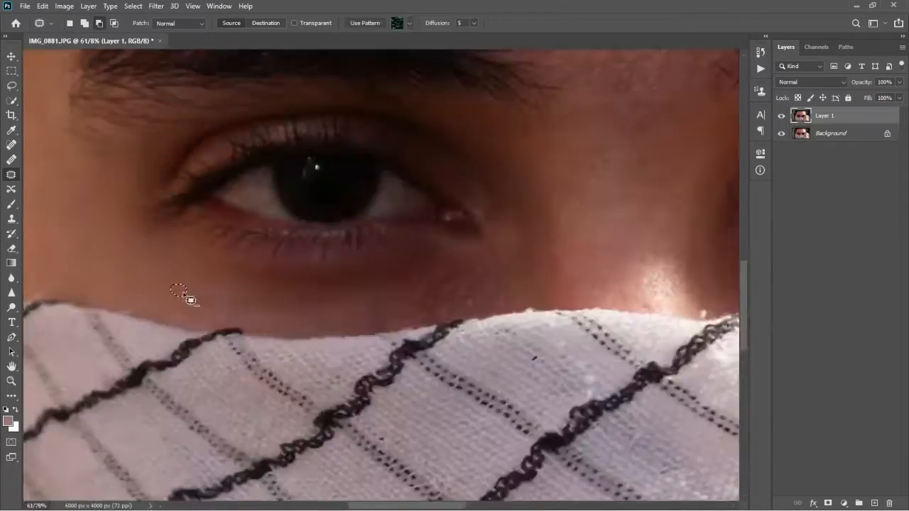
pyautogui.scroll(-7, 185, 295)
pyautogui.hotkey('ctrl', 'd')
pyautogui.scroll(7, 332, 114)
pyautogui.moveTo(263, 131); pyautogui.dragTo(244, 157)
pyautogui.scroll(-6, 243, 157)
pyautogui.scroll(6, 423, 135)
pyautogui.scroll(-7, 423, 135)
pyautogui.scroll(2, 379, 271)
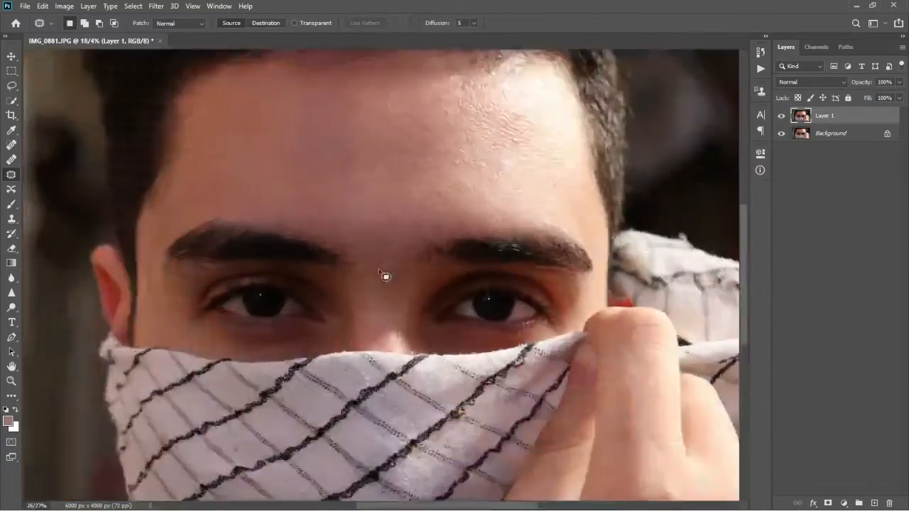
# Duplicate Layer 1 and apply Surface Blur to the copy with a radius of 100 pixels and a threshold of 30 levels.
pyautogui.scroll(-3, 384, 276)
pyautogui.scroll(1, 396, 238)
pyautogui.scroll(-1, 384, 252)
pyautogui.hotkey('ctrl', 'j')
pyautogui.click(159, 7)
pyautogui.moveTo(200, 136)
pyautogui.click(320, 245)
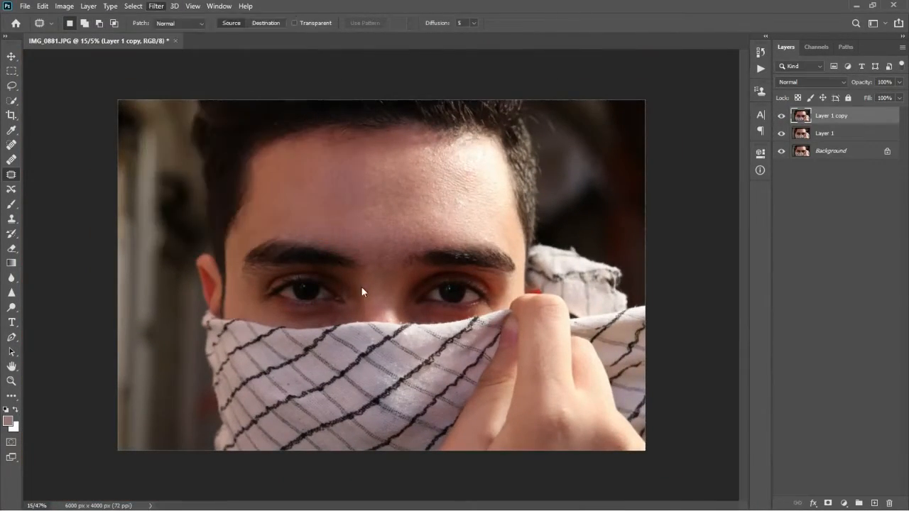
pyautogui.moveTo(428, 89); pyautogui.dragTo(597, 90)
pyautogui.moveTo(544, 276); pyautogui.dragTo(576, 277)
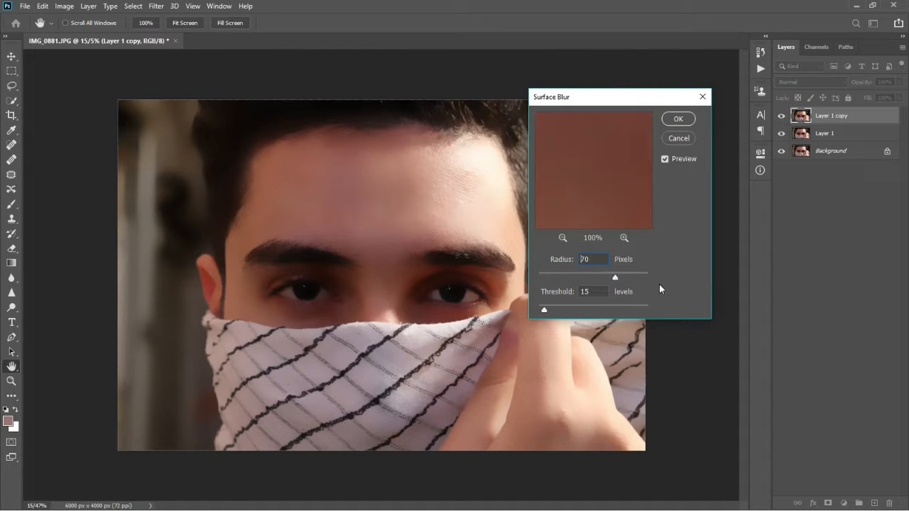
pyautogui.moveTo(544, 310); pyautogui.dragTo(550, 311)
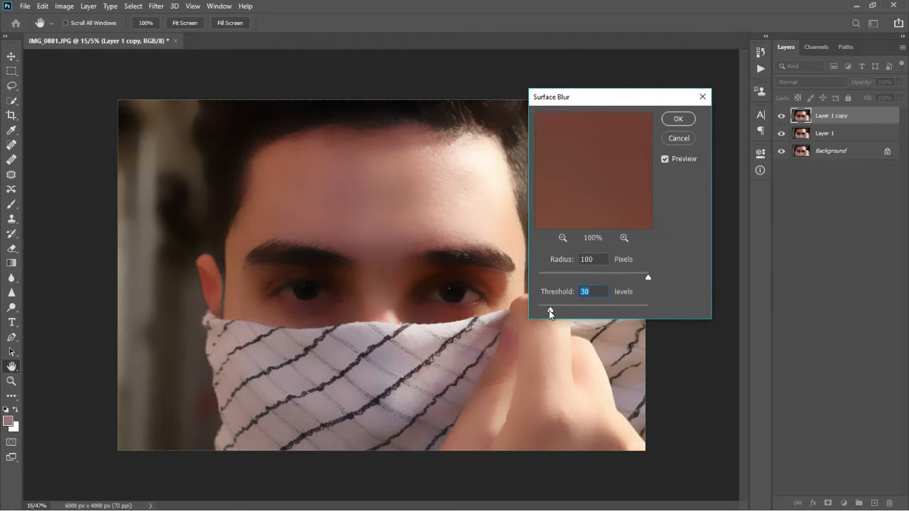
pyautogui.click(679, 119)
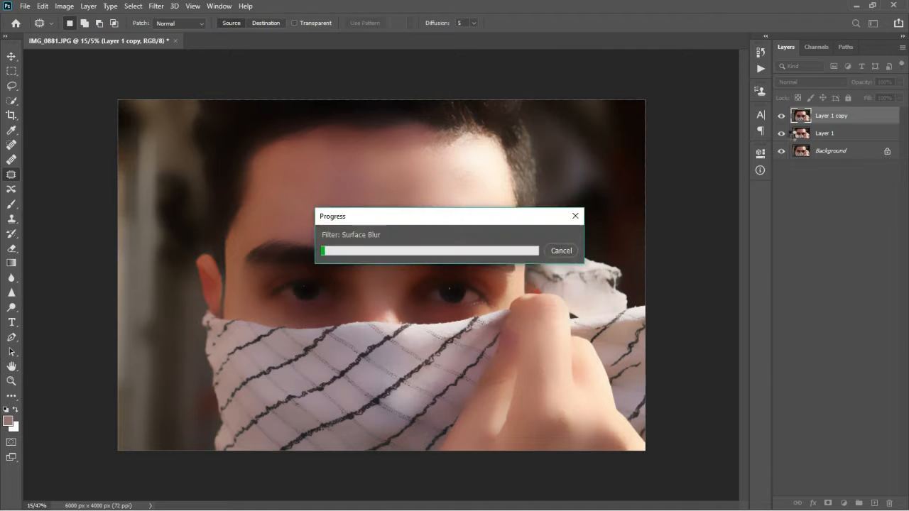
# Add a black layer mask to Layer 1 copy to hide the blurred skin.
pyautogui.click(851, 138)
pyautogui.scroll(5, 373, 284)
pyautogui.scroll(-5, 373, 284)
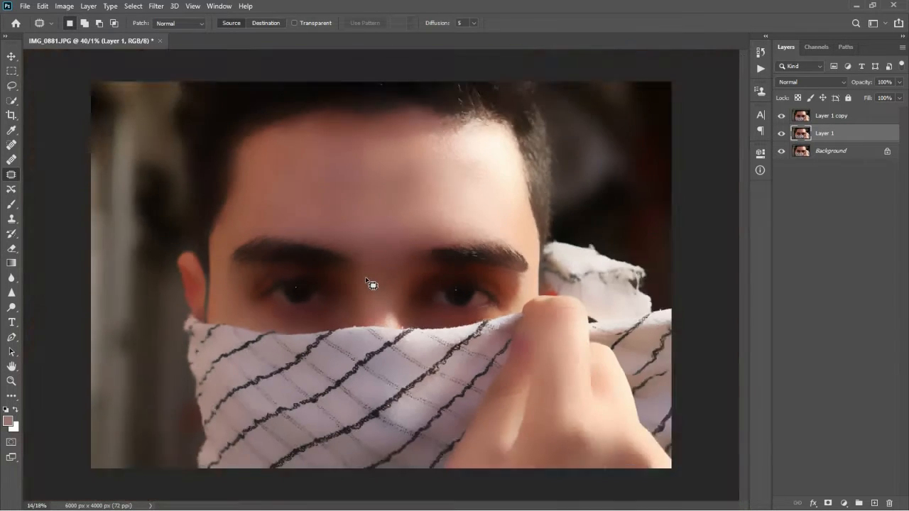
pyautogui.scroll(3, 373, 284)
pyautogui.click(872, 121)
pyautogui.keyDown('alt'); pyautogui.click(826, 503); pyautogui.keyUp('alt')
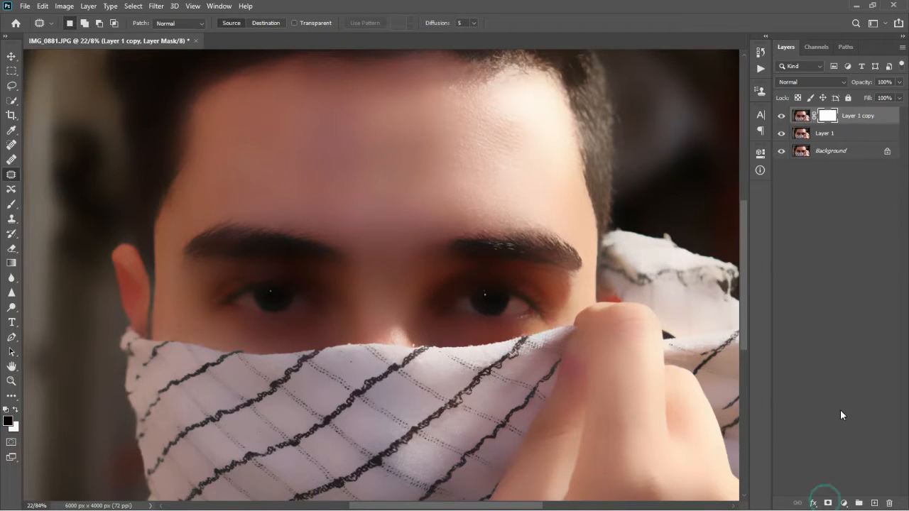
pyautogui.moveTo(415, 130); pyautogui.dragTo(384, 181)
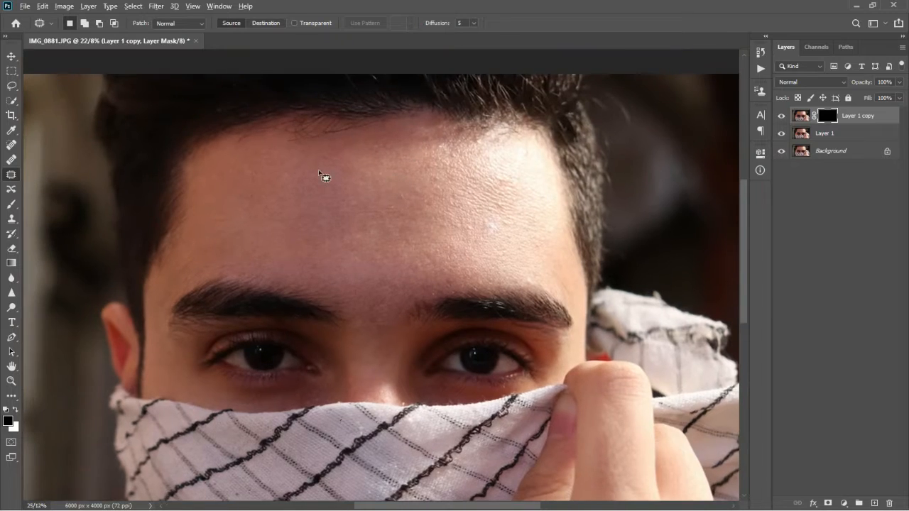
# Set up a white 300 px brush with 58% opacity and 28% flow for painting on the mask.
pyautogui.scroll(2, 325, 179)
pyautogui.click(12, 205)
pyautogui.click(333, 24)
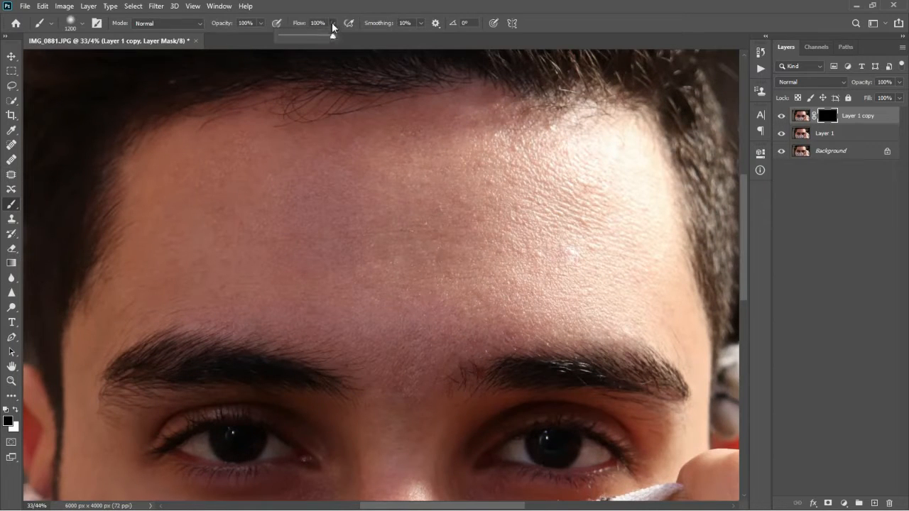
pyautogui.click(261, 24)
pyautogui.moveTo(252, 39); pyautogui.dragTo(240, 37)
pyautogui.press('[')
pyautogui.press('[')
pyautogui.press('[')
pyautogui.press('[')
pyautogui.press('[')
pyautogui.press('[')
pyautogui.press('[')
pyautogui.press('[')
pyautogui.press('[')
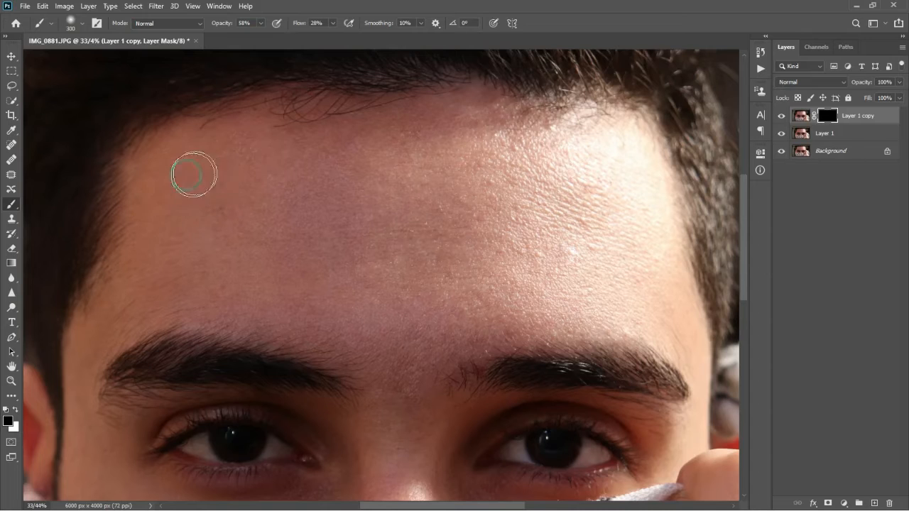
pyautogui.press('x')
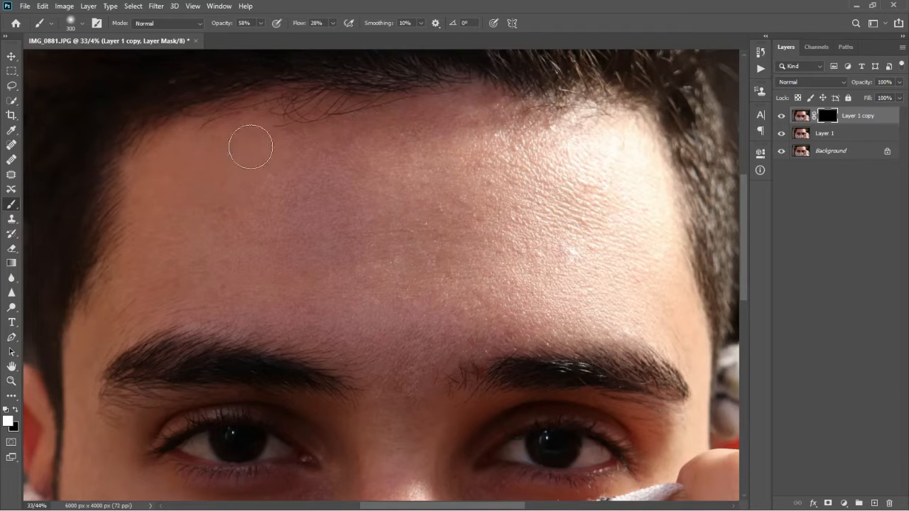
# Paint white on the Layer 1 copy mask over the forehead and between the eyebrows, enlarging the brush to 500 px.
pyautogui.moveTo(307, 251)
pyautogui.mouseDown()
pyautogui.moveTo(478, 122)
pyautogui.moveTo(246, 203)
pyautogui.moveTo(500, 146)
pyautogui.mouseUp()
pyautogui.press('space')
pyautogui.moveTo(405, 339); pyautogui.dragTo(456, 208)
pyautogui.press('[')
pyautogui.press('[')
pyautogui.press('[')
pyautogui.press('[')
pyautogui.press('0')
pyautogui.press(']')
pyautogui.press(']')
pyautogui.press(']')
pyautogui.press(']')
pyautogui.press(']')
pyautogui.press(']')
pyautogui.press('space')
pyautogui.moveTo(467, 242); pyautogui.dragTo(367, 294)
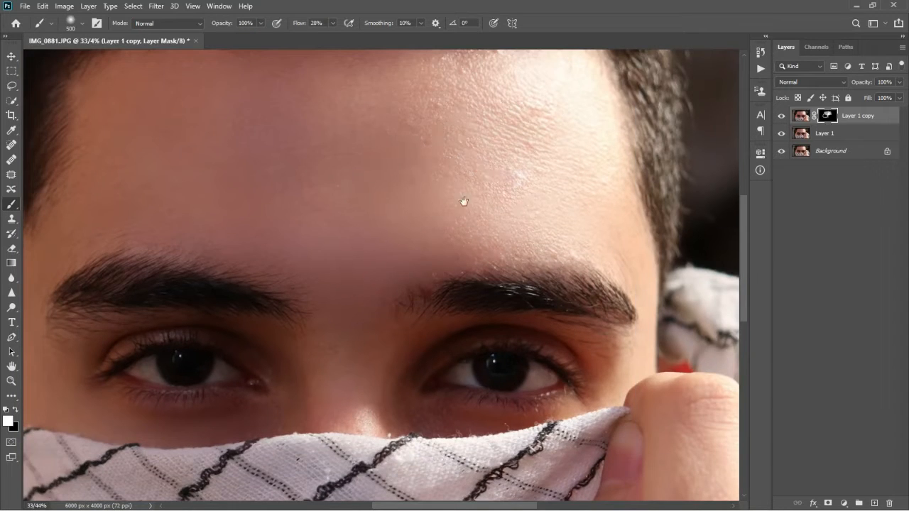
# Reduce the brush to 150 px at 76% opacity and reveal the smoothing around the eyes and nose bridge.
pyautogui.moveTo(464, 201); pyautogui.dragTo(486, 81)
pyautogui.press('[')
pyautogui.press('[')
pyautogui.press('[')
pyautogui.press('[')
pyautogui.press('[')
pyautogui.press('[')
pyautogui.press('7')
pyautogui.press('6')
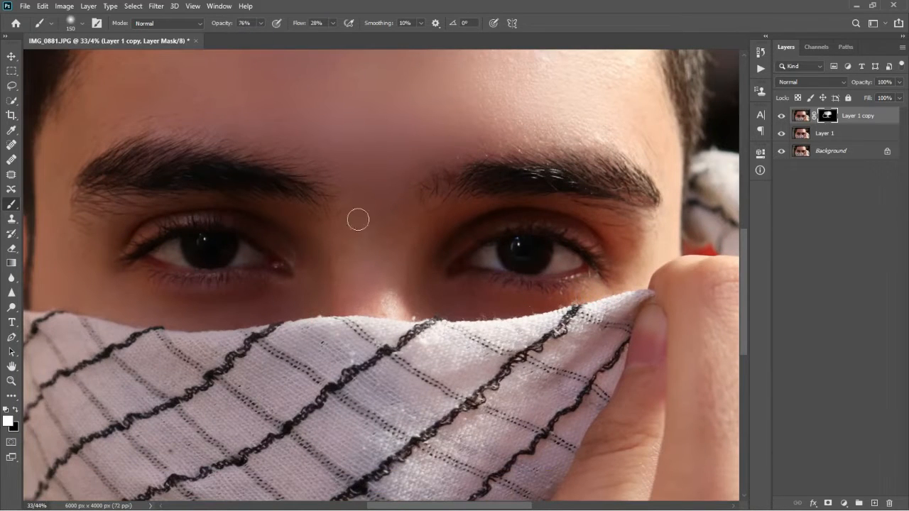
# Reveal the smoothing on the remaining textured skin of the right forehead with a 250 px brush.
pyautogui.scroll(3, 597, 131)
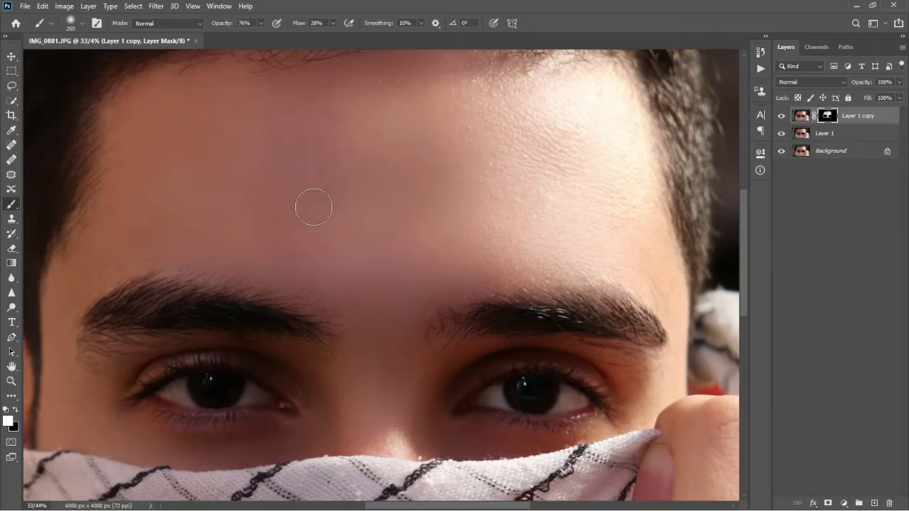
pyautogui.scroll(-4, 313, 206)
pyautogui.press(']')
pyautogui.press(']')
pyautogui.press(']')
pyautogui.press(']')
pyautogui.press(']')
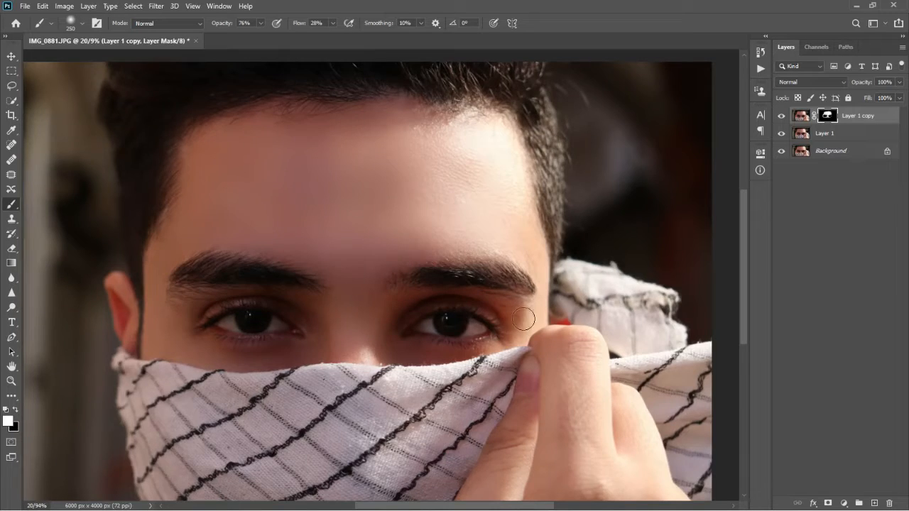
pyautogui.press('space')
pyautogui.moveTo(356, 365); pyautogui.dragTo(363, 346)
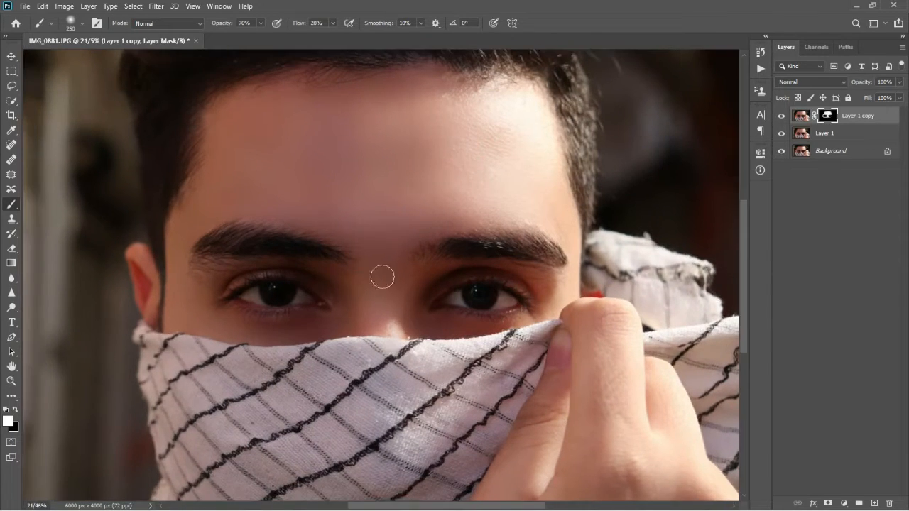
# Duplicate Layer 1, place the copy at the top of the layer stack and set its blend mode to Overlay.
pyautogui.hotkey('ctrl', '0')
pyautogui.click(856, 135)
pyautogui.moveTo(869, 137); pyautogui.dragTo(873, 108)
pyautogui.click(819, 79)
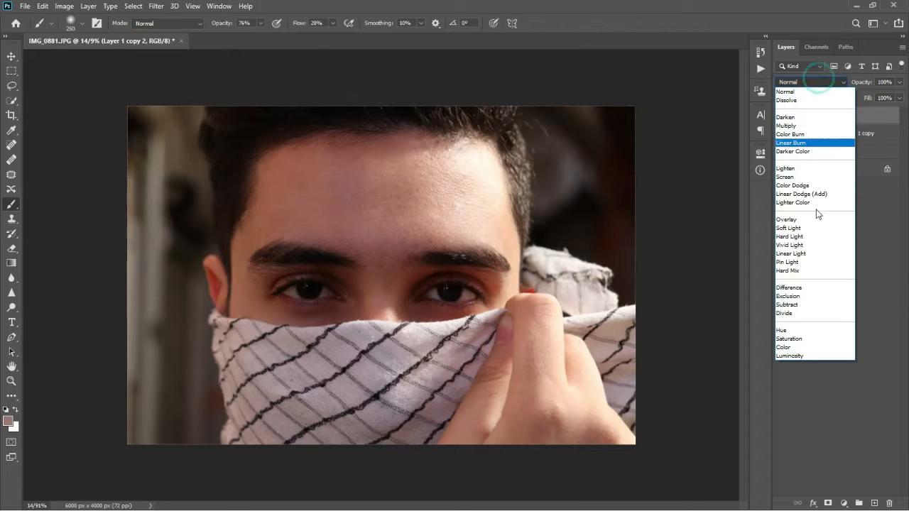
pyautogui.click(792, 219)
# Apply a High Pass filter with a 4.8-pixel radius to Layer 1 copy 2 and compare the portrait with and without that layer.
pyautogui.click(159, 5)
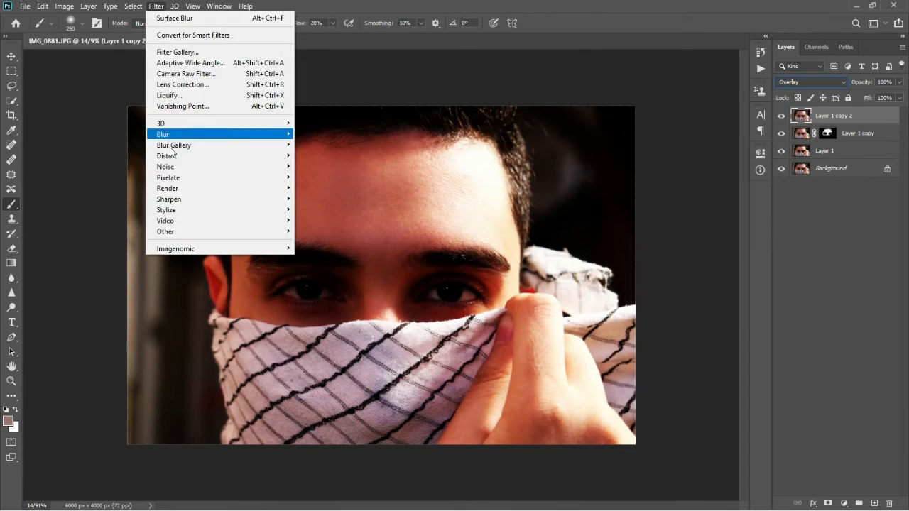
pyautogui.moveTo(178, 231)
pyautogui.click(312, 240)
pyautogui.moveTo(423, 96); pyautogui.dragTo(564, 101)
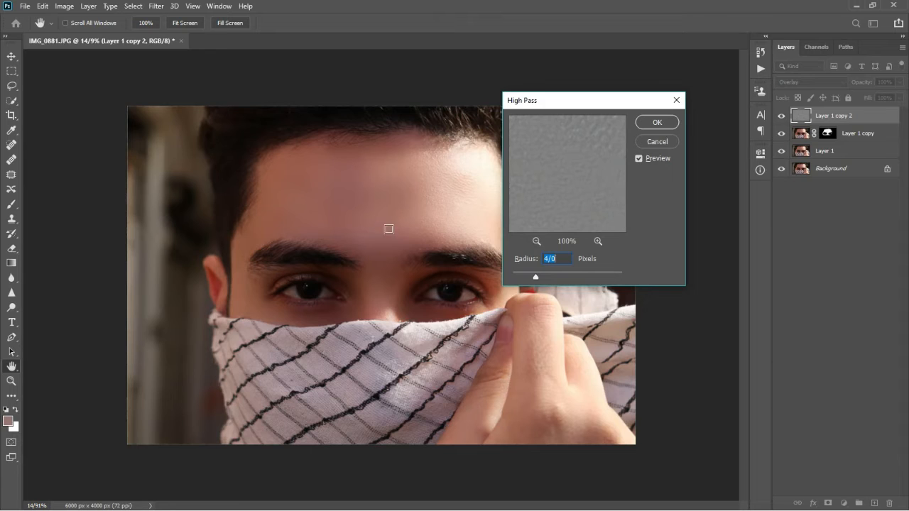
pyautogui.keyDown('ctrl'); pyautogui.click(390, 225); pyautogui.keyUp('ctrl')
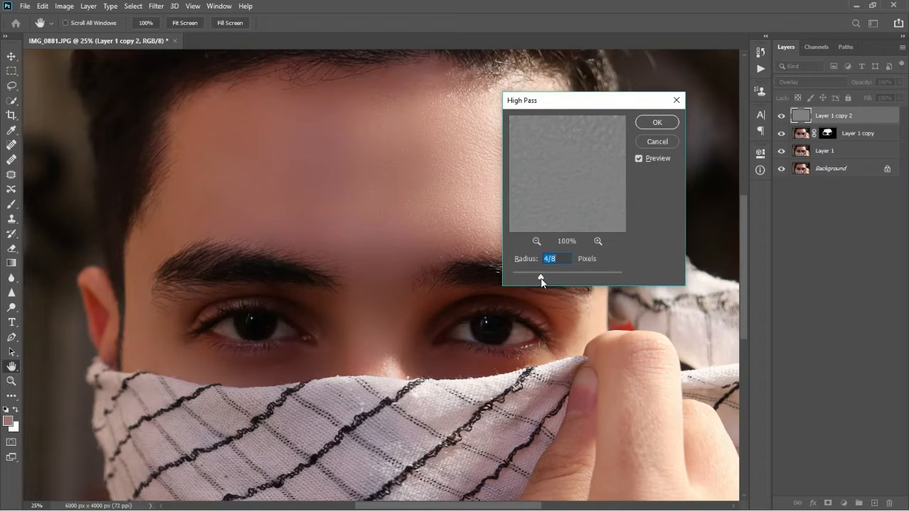
pyautogui.click(655, 125)
pyautogui.press('b')
pyautogui.hotkey('ctrl', '0')
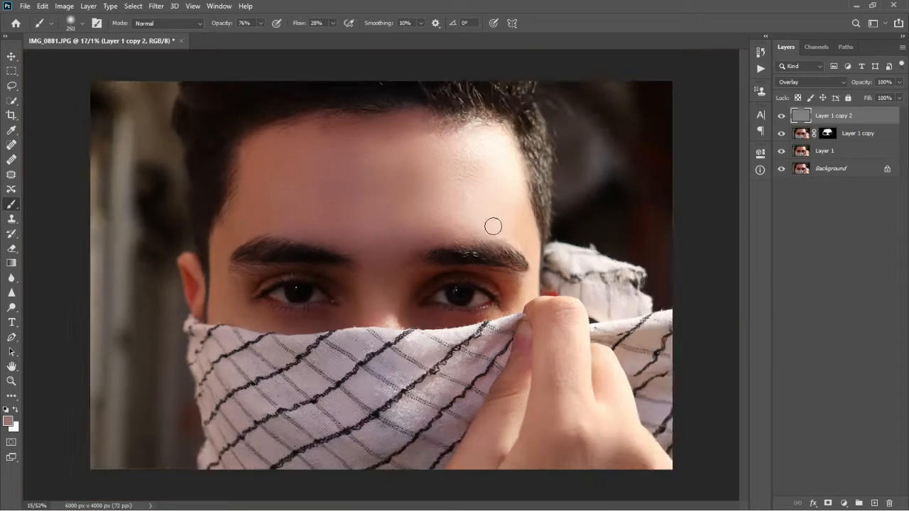
pyautogui.click(781, 117)
pyautogui.click(781, 117)
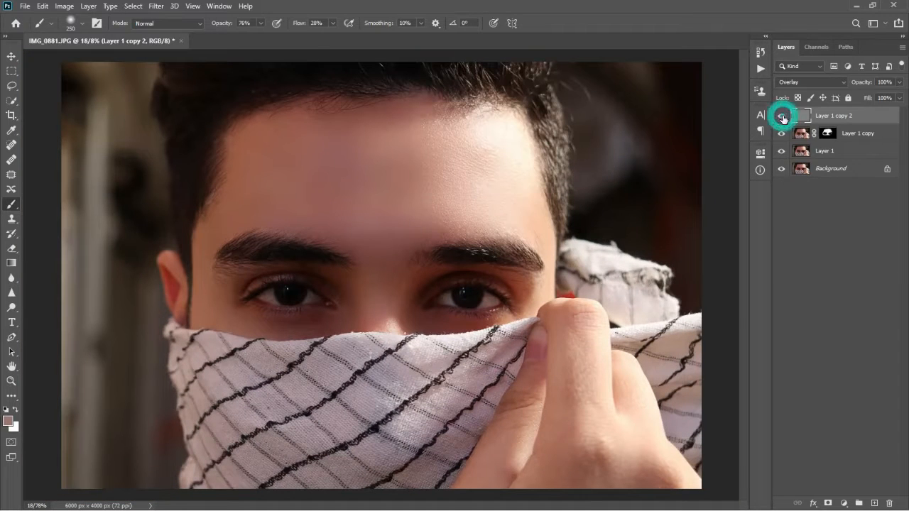
pyautogui.click(782, 117)
pyautogui.click(782, 117)
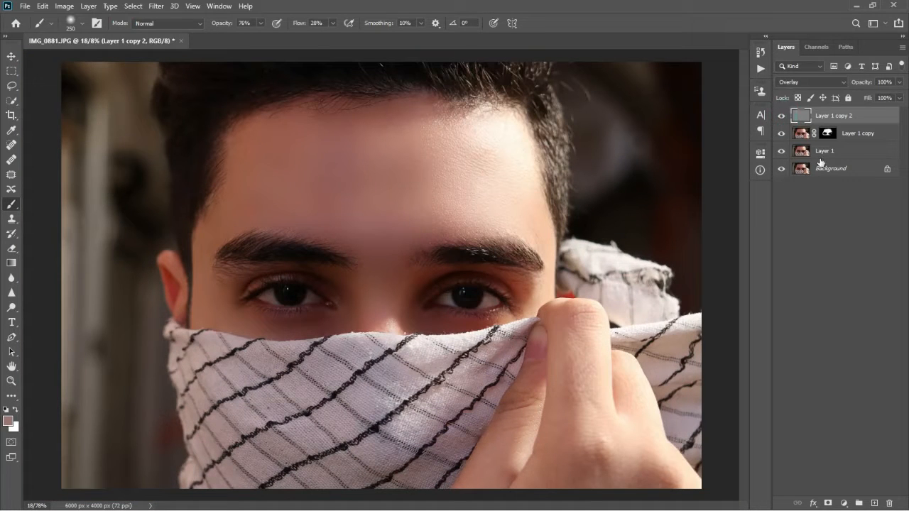
# Merge Layer 1, Layer 1 copy and Layer 1 copy 2 into a single layer.
pyautogui.keyDown('shift'); pyautogui.click(824, 152); pyautogui.keyUp('shift')
pyautogui.rightClick(827, 152)
pyautogui.click(703, 365)
# Compare the merged retouch layer with the original Background photo and examine the skin at different magnifications.
pyautogui.click(782, 113)
pyautogui.click(782, 113)
pyautogui.click(782, 113)
pyautogui.click(782, 113)
pyautogui.click(782, 113)
pyautogui.click(782, 112)
pyautogui.click(783, 113)
pyautogui.click(782, 112)
pyautogui.scroll(-5, 404, 248)
pyautogui.scroll(6, 401, 186)
pyautogui.scroll(-5, 396, 171)
pyautogui.scroll(4, 405, 202)
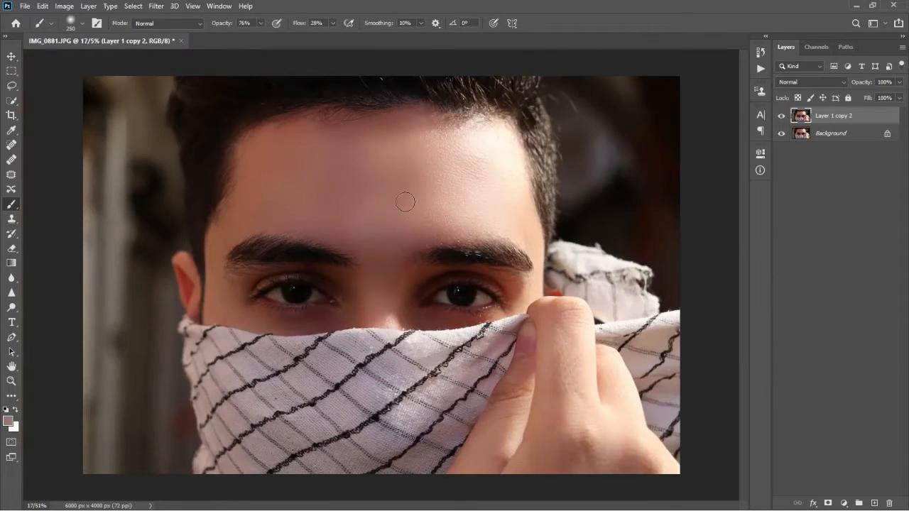
# Add a Selective Color adjustment layer with Black at about -55% for Reds and about -75% for Yellows.
pyautogui.click(846, 503)
pyautogui.click(833, 501)
pyautogui.moveTo(682, 291); pyautogui.dragTo(648, 293)
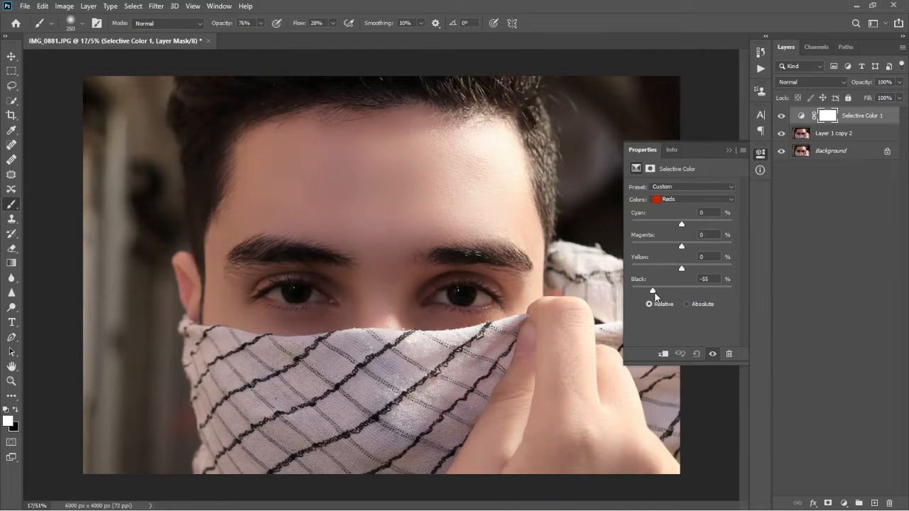
pyautogui.click(672, 199)
pyautogui.click(669, 207)
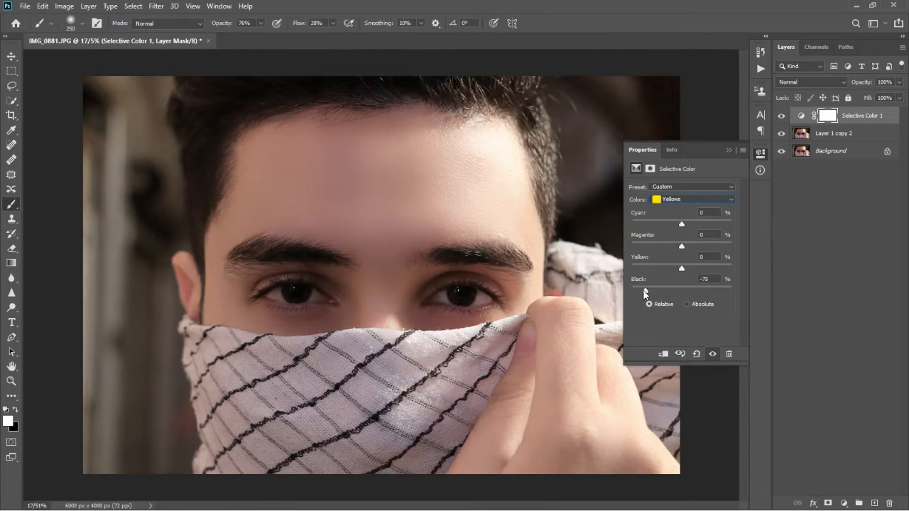
pyautogui.click(682, 199)
pyautogui.click(671, 230)
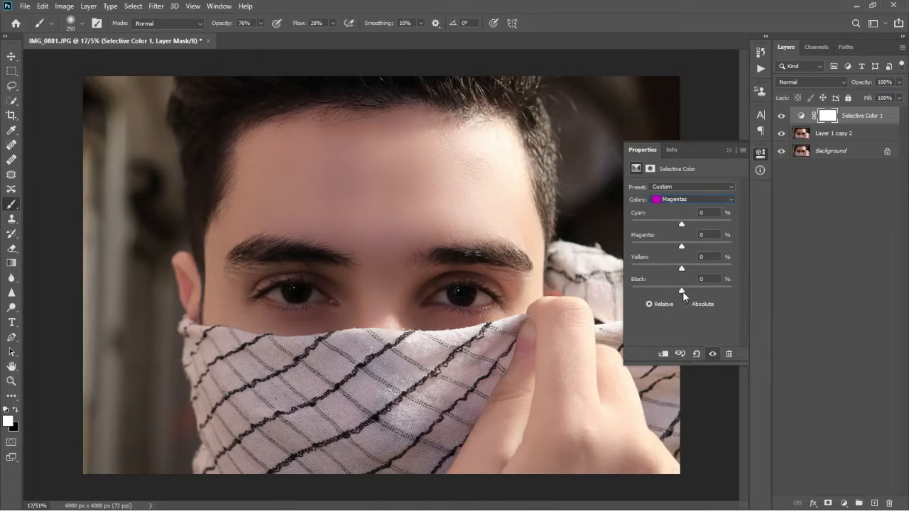
pyautogui.click(730, 149)
# Split the Underlying Layer highlight slider in the Selective Color layer's Blend If settings and compare the layer on and off.
pyautogui.doubleClick(885, 115)
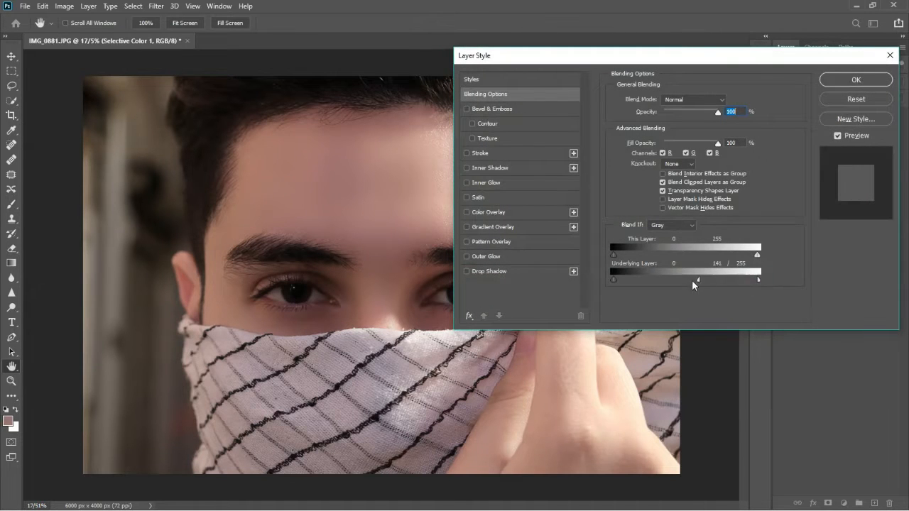
pyautogui.moveTo(657, 281); pyautogui.dragTo(648, 283)
pyautogui.click(839, 80)
pyautogui.click(780, 116)
pyautogui.click(780, 116)
pyautogui.click(780, 116)
pyautogui.click(780, 116)
# Merge the Selective Color 1 adjustment with Layer 1 copy 2.
pyautogui.keyDown('shift'); pyautogui.click(834, 132); pyautogui.keyUp('shift')
pyautogui.rightClick(839, 133)
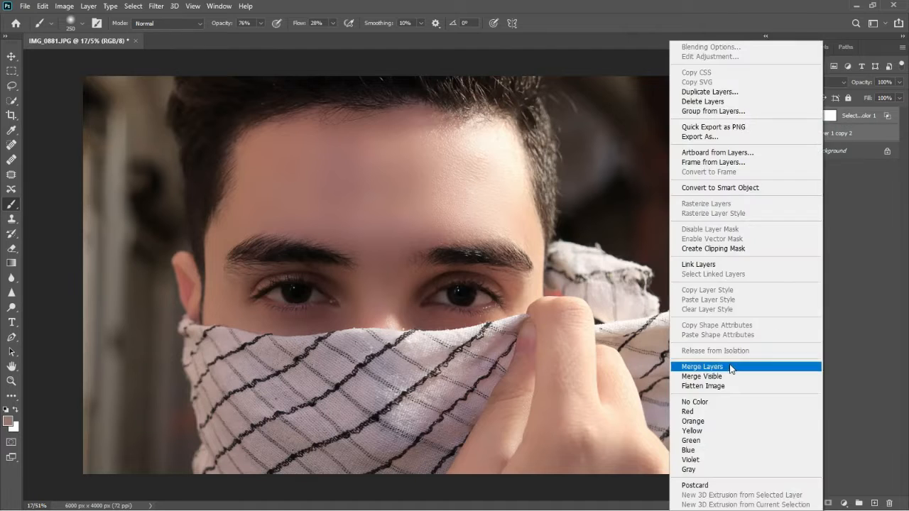
pyautogui.click(776, 365)
# Add a Curves adjustment that slightly raises the midtones and invert its mask to black.
pyautogui.click(843, 504)
pyautogui.click(845, 357)
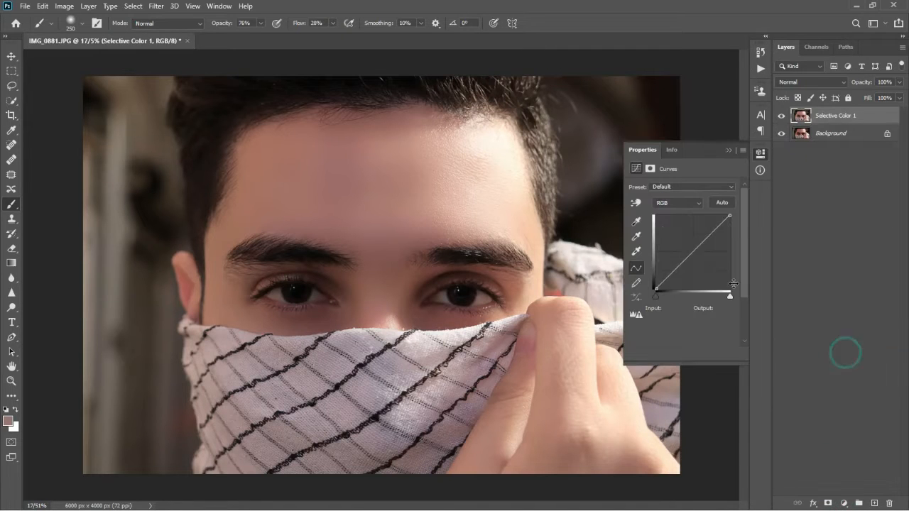
pyautogui.moveTo(693, 249); pyautogui.dragTo(688, 242)
pyautogui.click(729, 150)
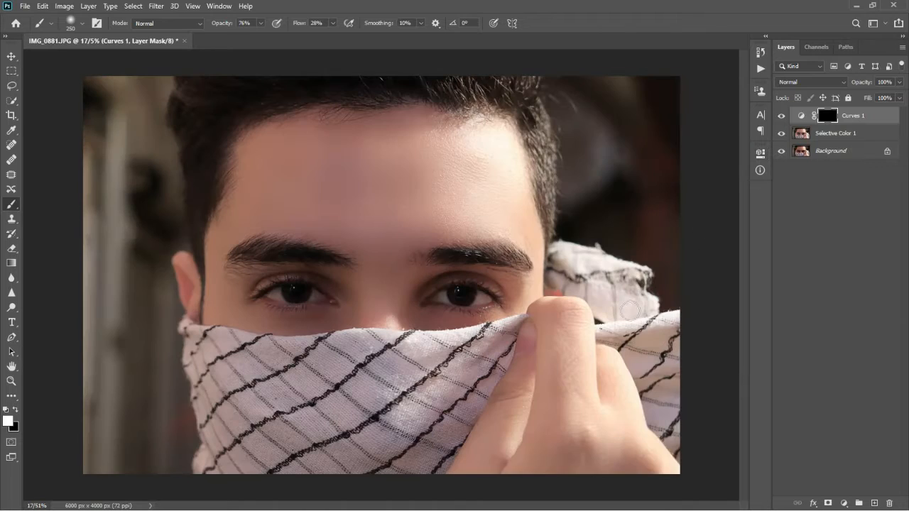
# Paint a white inverted triangle on the Curves 1 mask mid-forehead with a 100 px brush at 100% opacity and flow.
pyautogui.click(333, 23)
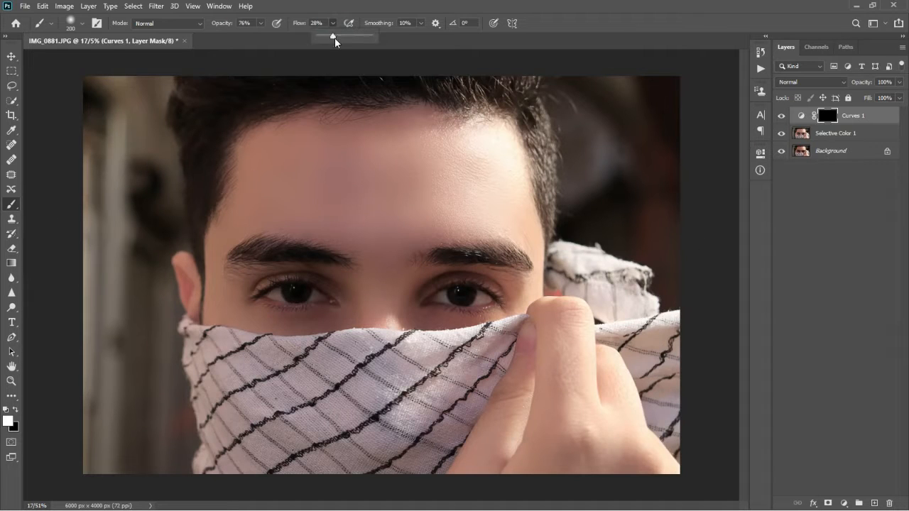
pyautogui.moveTo(334, 37); pyautogui.dragTo(373, 38)
pyautogui.click(260, 24)
pyautogui.press('[')
pyautogui.moveTo(428, 156)
pyautogui.mouseDown()
pyautogui.moveTo(305, 170)
pyautogui.moveTo(336, 208)
pyautogui.moveTo(399, 232)
pyautogui.moveTo(430, 162)
pyautogui.moveTo(382, 167)
pyautogui.mouseUp()
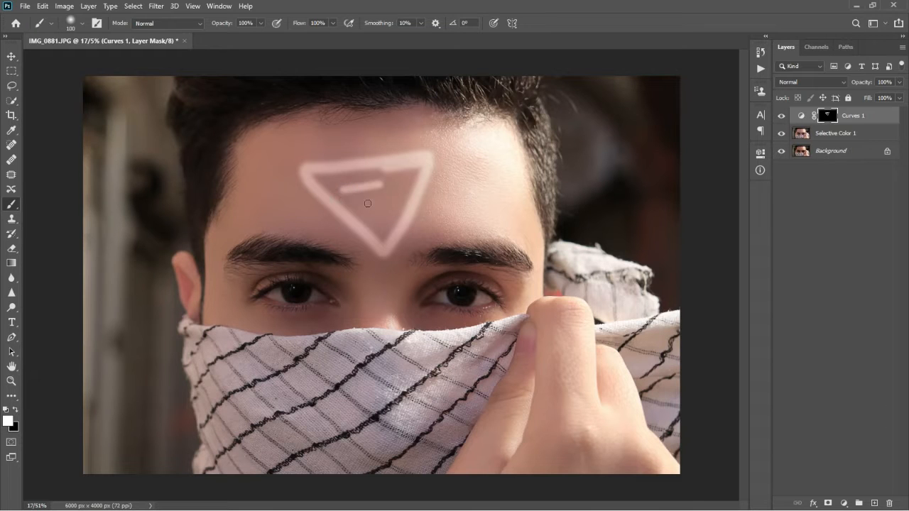
# Feather the Curves 1 layer mask by about 158 px to soften the forehead highlight.
pyautogui.doubleClick(826, 116)
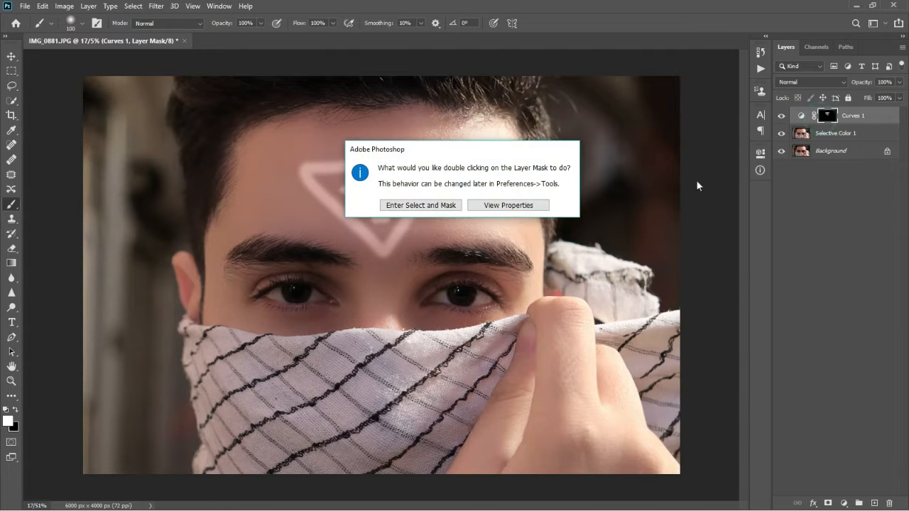
pyautogui.click(515, 211)
pyautogui.moveTo(667, 265); pyautogui.dragTo(693, 264)
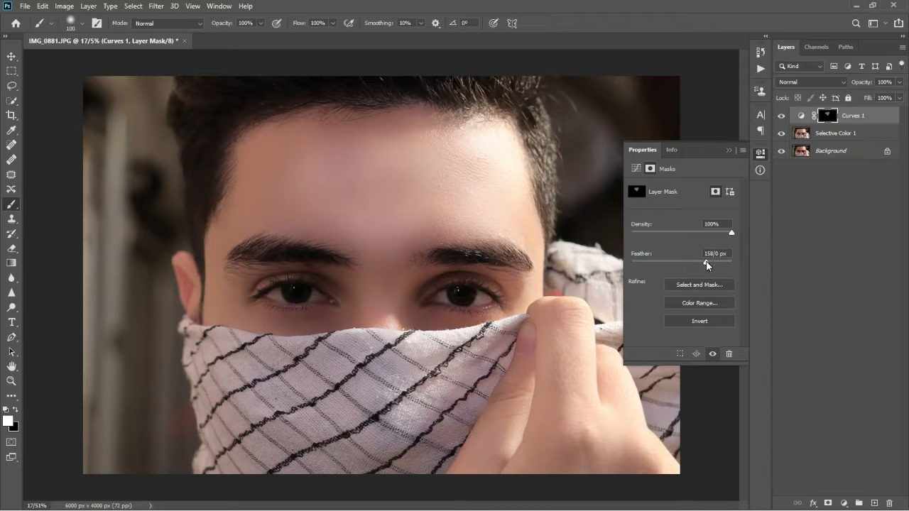
pyautogui.click(728, 150)
# Add a second Curves adjustment layer and pull its RGB midtones down to darken the image.
pyautogui.click(844, 504)
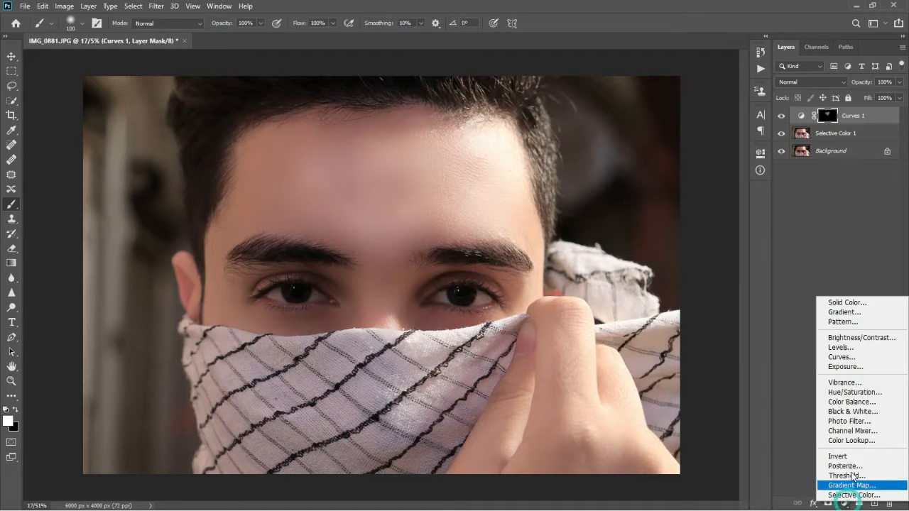
pyautogui.click(848, 357)
pyautogui.moveTo(697, 248); pyautogui.dragTo(701, 254)
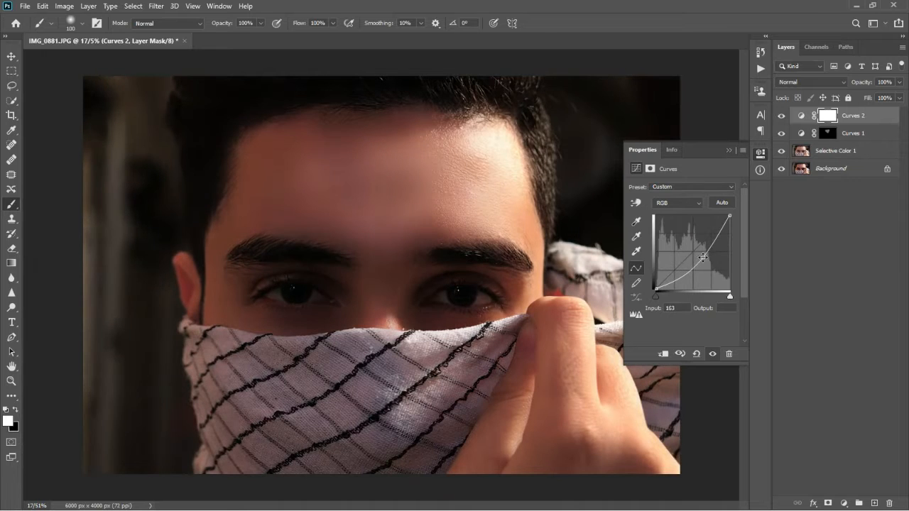
pyautogui.click(729, 150)
# Split the Underlying Layer highlight slider in Curves 2's Blend If settings to about 15 / 255.
pyautogui.doubleClick(893, 116)
pyautogui.moveTo(746, 277); pyautogui.dragTo(635, 278)
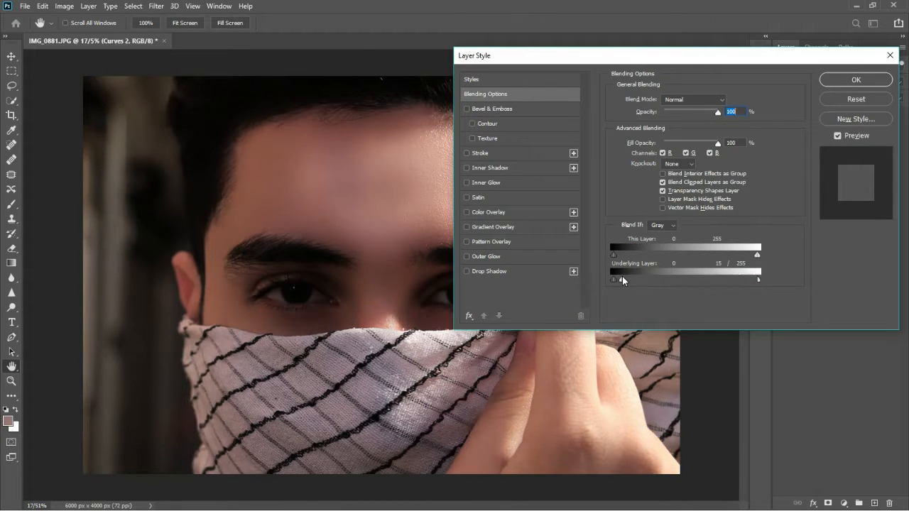
pyautogui.click(856, 80)
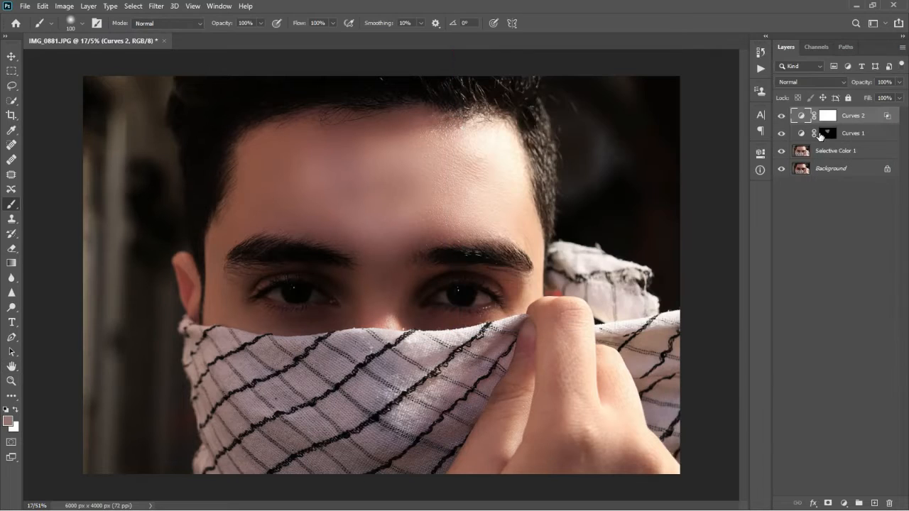
# Invert the Curves 2 layer mask to black and reset the brush colours to the defaults.
pyautogui.click(828, 115)
pyautogui.press('d')
pyautogui.hotkey('ctrl', 'i')
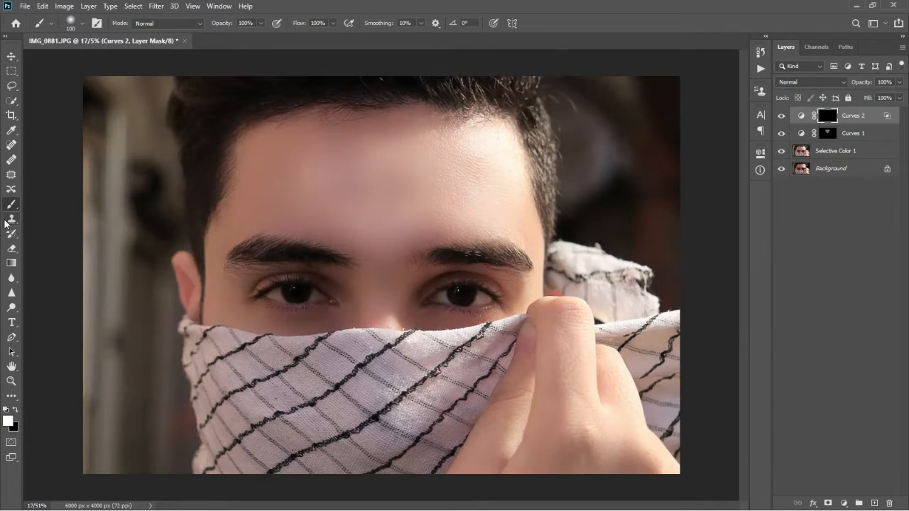
# Paint white on the Curves 2 mask around the forehead edges with an 1100 px brush at 29% opacity.
pyautogui.press(']')
pyautogui.press(']')
pyautogui.press(']')
pyautogui.moveTo(242, 206); pyautogui.dragTo(259, 183)
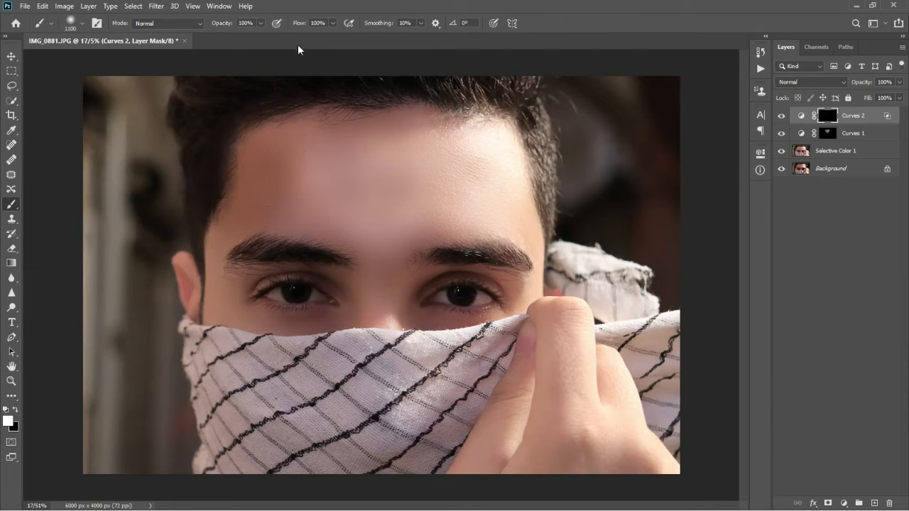
pyautogui.hotkey('ctrl', 'z')
pyautogui.click(261, 24)
pyautogui.moveTo(263, 36); pyautogui.dragTo(224, 36)
pyautogui.moveTo(216, 217)
pyautogui.mouseDown()
pyautogui.moveTo(361, 109)
pyautogui.moveTo(500, 186)
pyautogui.moveTo(499, 175)
pyautogui.moveTo(512, 204)
pyautogui.mouseUp()
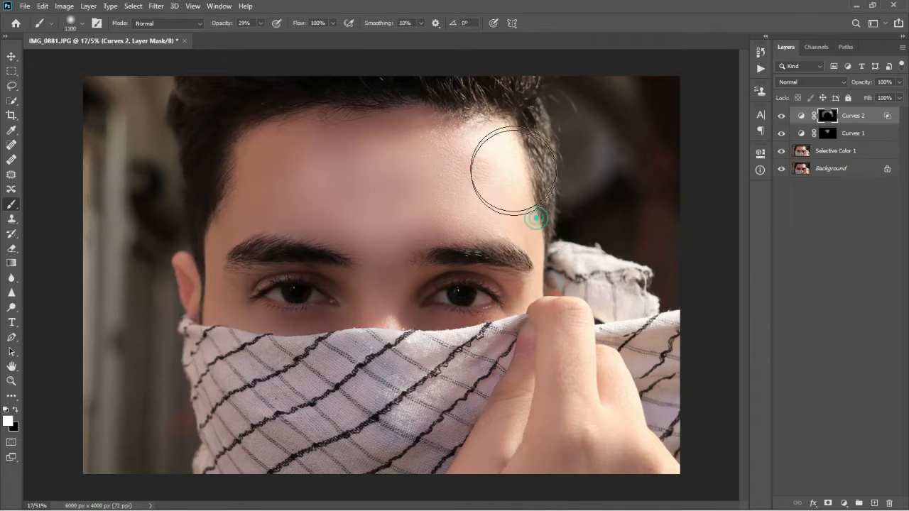
# Reduce the fill of the Curves 1 layer to about 20% and compare its highlight on and off.
pyautogui.click(781, 134)
pyautogui.click(782, 134)
pyautogui.click(781, 133)
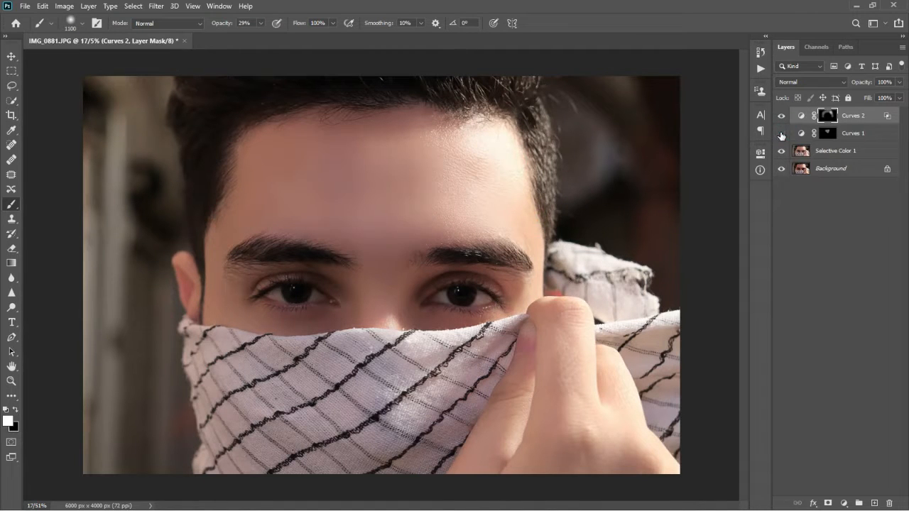
pyautogui.click(781, 134)
pyautogui.click(854, 134)
pyautogui.click(900, 98)
pyautogui.moveTo(878, 112); pyautogui.dragTo(859, 111)
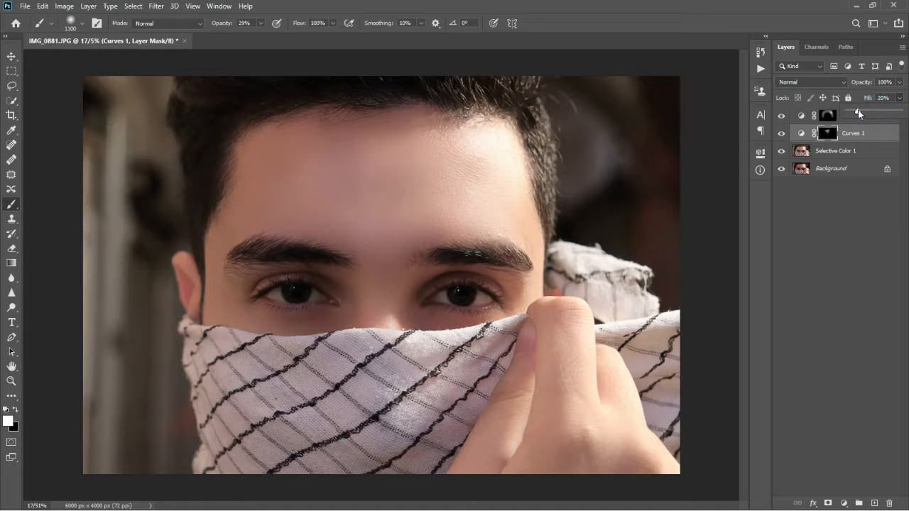
pyautogui.click(781, 133)
pyautogui.click(780, 134)
# Merge the Curves 1 adjustment with the Selective Color 1 layer.
pyautogui.keyDown('ctrl'); pyautogui.click(846, 153); pyautogui.keyUp('ctrl')
pyautogui.rightClick(846, 154)
pyautogui.click(799, 367)
# Compare the Curves 2 shading on and off and merge it with the Curves 1 layer.
pyautogui.click(853, 116)
pyautogui.click(781, 116)
pyautogui.click(781, 116)
pyautogui.click(781, 116)
pyautogui.click(782, 116)
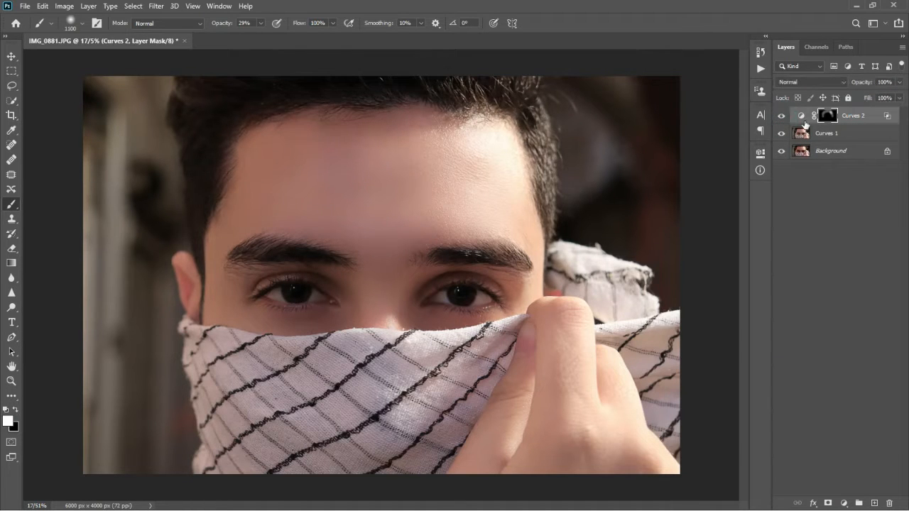
pyautogui.keyDown('ctrl'); pyautogui.click(849, 135); pyautogui.keyUp('ctrl')
pyautogui.rightClick(849, 135)
pyautogui.click(718, 365)
# Liquify the Curves 2 layer with the Pucker tool at brush size 3600 over the forehead and apply it.
pyautogui.scroll(-3, 346, 304)
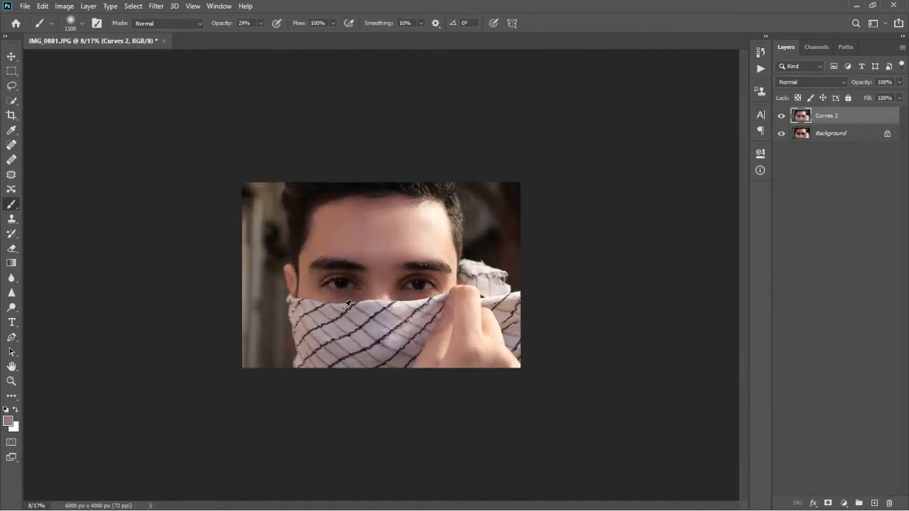
pyautogui.scroll(2, 346, 304)
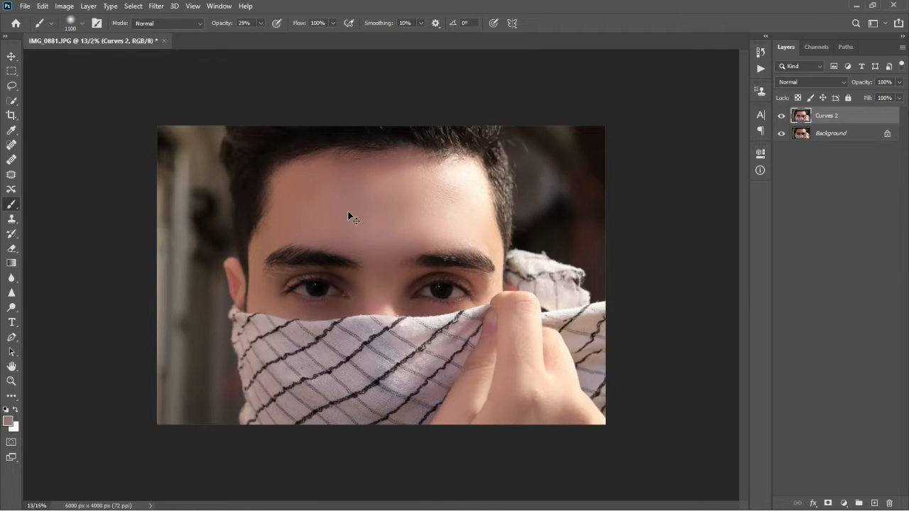
pyautogui.hotkey('shift', 'ctrl', 'x')
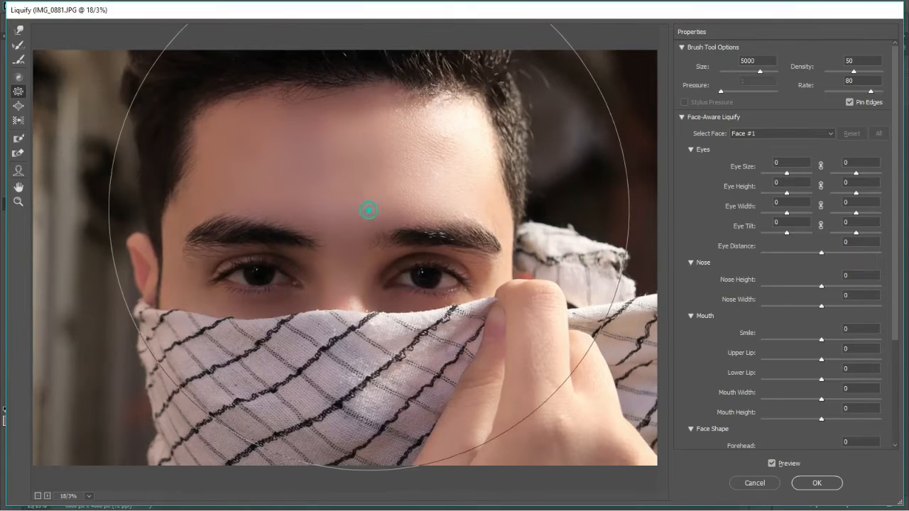
pyautogui.press('[')
pyautogui.press('[')
pyautogui.press('[')
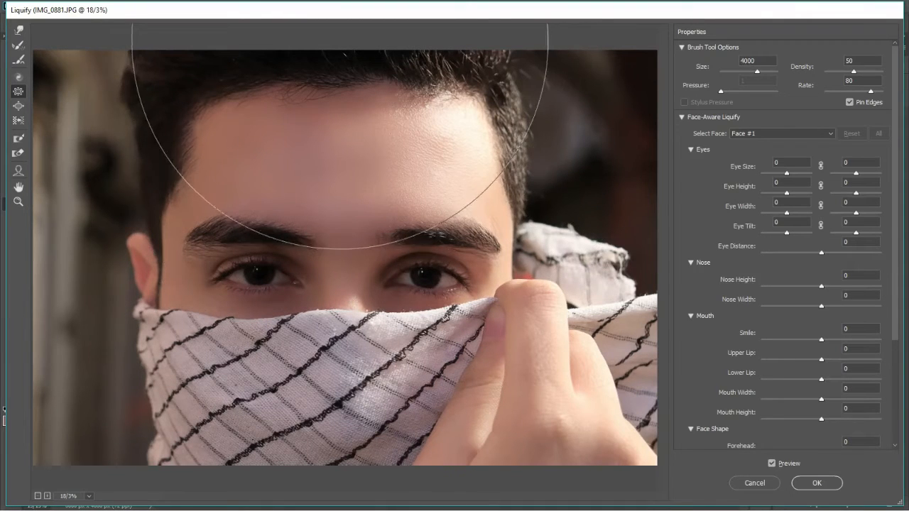
pyautogui.press('[')
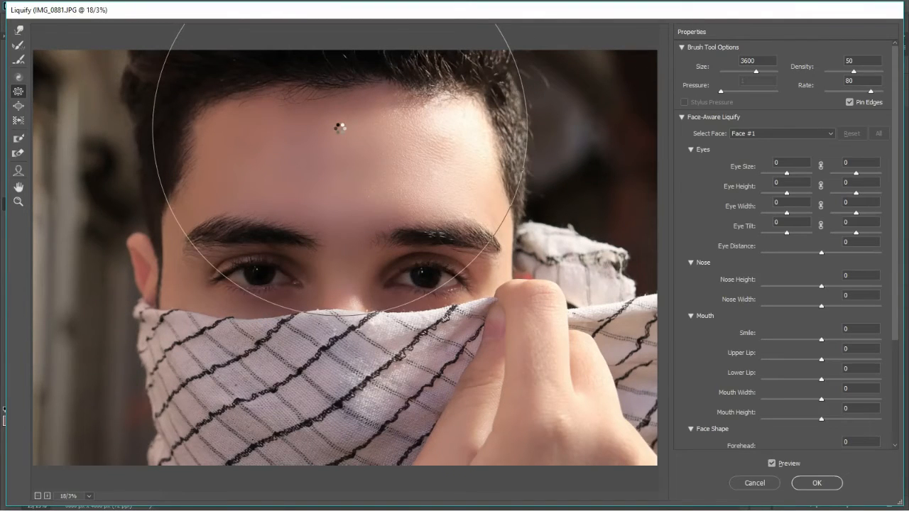
pyautogui.press('Return')
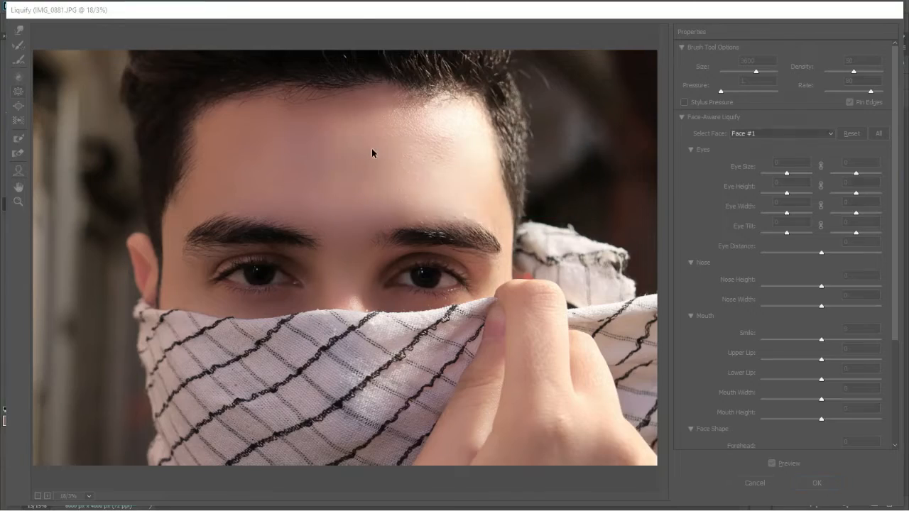
pyautogui.scroll(-2, 393, 209)
pyautogui.scroll(7, 393, 211)
pyautogui.scroll(3, 393, 211)
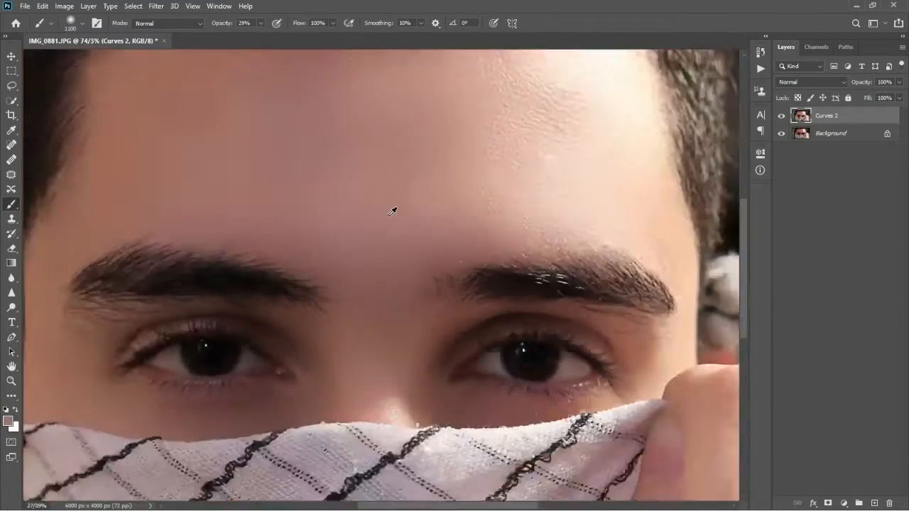
# Compare the Curves 2 retouch with the original at full-picture view by switching the layer off and on.
pyautogui.scroll(-6, 393, 211)
pyautogui.click(782, 116)
pyautogui.click(782, 116)
pyautogui.scroll(-6, 452, 232)
pyautogui.scroll(-4, 453, 232)
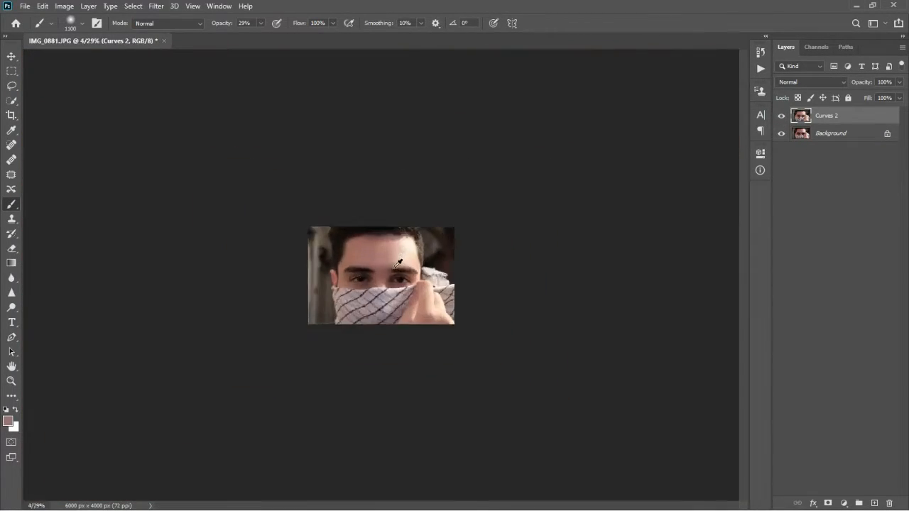
pyautogui.scroll(4, 401, 256)
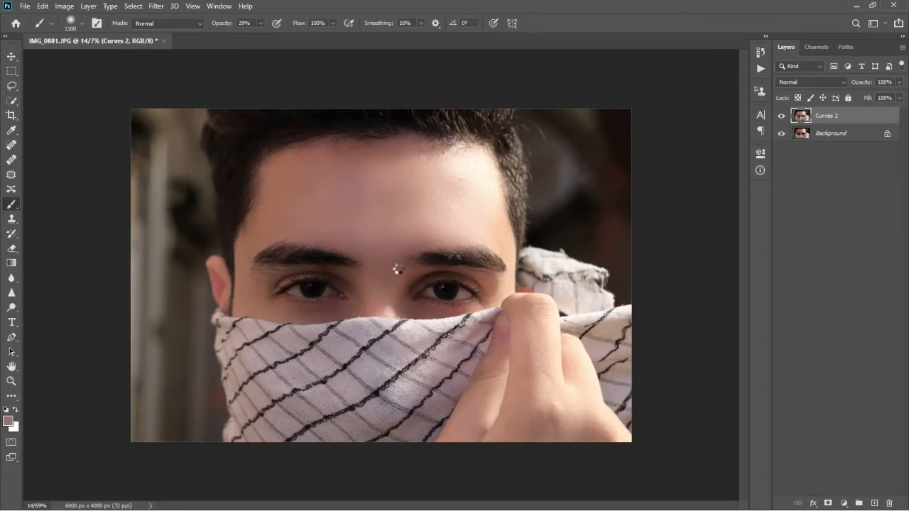
# In the Camera Raw Filter, place a radial filter around the eye nearer the raised hand with Exposure +0.25.
pyautogui.hotkey('ctrl', 'shift', 'a')
pyautogui.click(898, 111)
pyautogui.moveTo(430, 235); pyautogui.dragTo(466, 271)
pyautogui.moveTo(444, 240); pyautogui.dragTo(461, 249)
pyautogui.moveTo(452, 194); pyautogui.dragTo(452, 216)
pyautogui.moveTo(474, 277)
pyautogui.mouseDown()
pyautogui.moveTo(486, 266)
pyautogui.moveTo(469, 267)
pyautogui.mouseUp()
pyautogui.moveTo(805, 299); pyautogui.dragTo(810, 299)
pyautogui.click(755, 174)
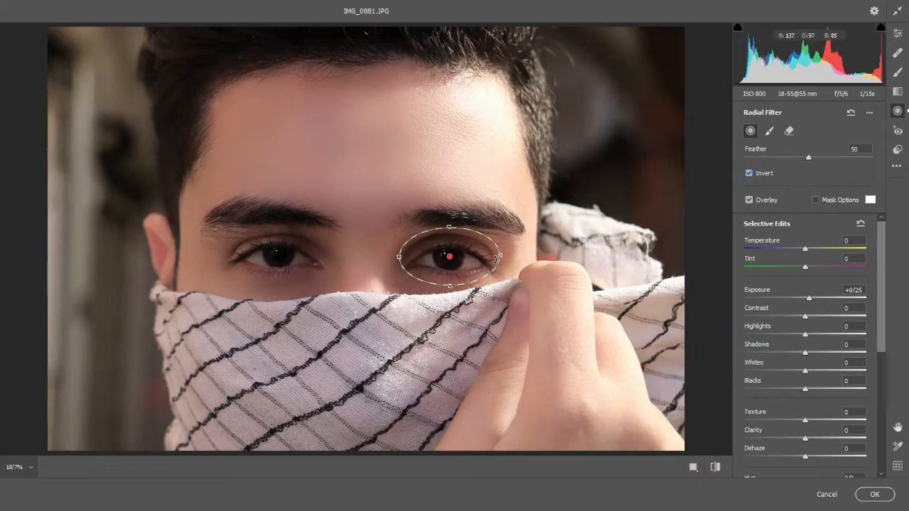
pyautogui.click(766, 176)
# Enlarge the radial ellipse around that eye and add a second radial filter around the other eye.
pyautogui.moveTo(500, 256); pyautogui.dragTo(510, 257)
pyautogui.moveTo(451, 229); pyautogui.dragTo(450, 219)
pyautogui.moveTo(299, 271); pyautogui.dragTo(319, 282)
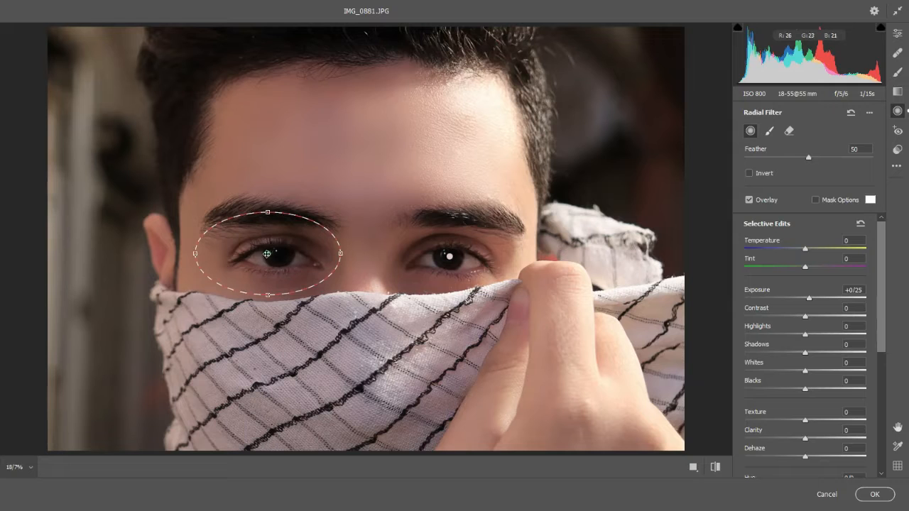
# Raise the Shadows to about +36 in both eye filters and widen their ellipses.
pyautogui.moveTo(812, 354); pyautogui.dragTo(827, 357)
pyautogui.click(449, 256)
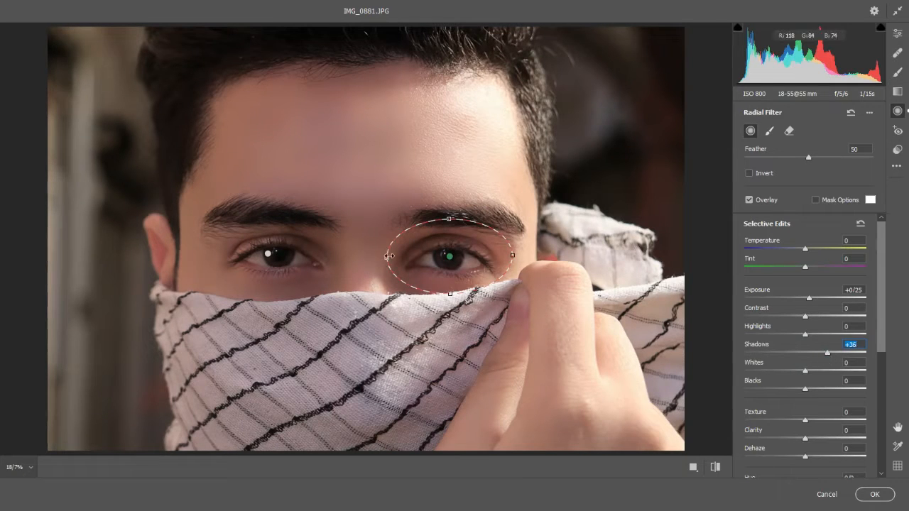
pyautogui.click(268, 254)
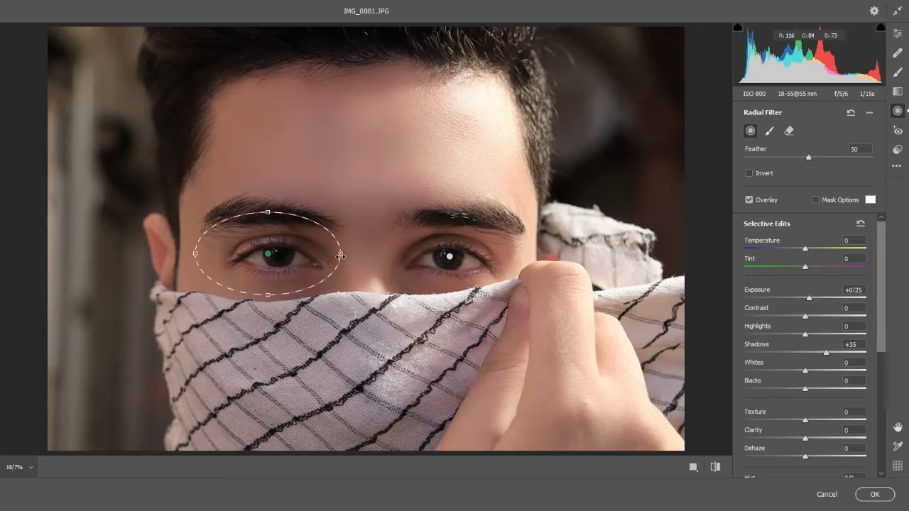
pyautogui.click(449, 257)
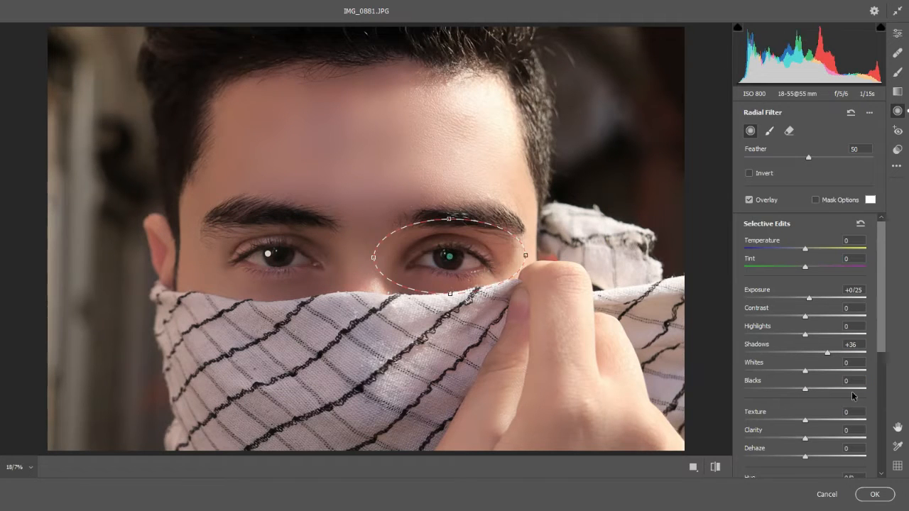
# Set Blacks to +8, set Texture to +15 and increase Sharpness on the eye filters, apply them and compare Curves 2 on and off.
pyautogui.moveTo(807, 393); pyautogui.dragTo(822, 394)
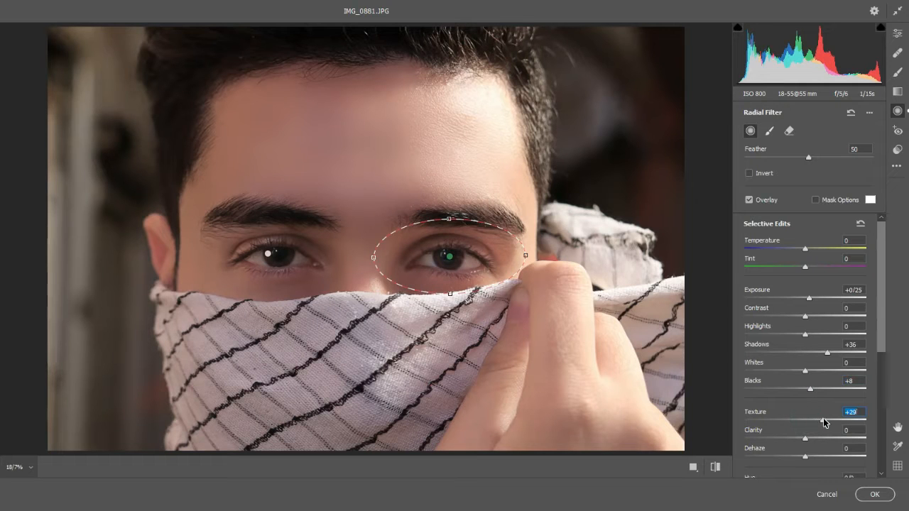
pyautogui.click(274, 255)
pyautogui.scroll(-5, 824, 411)
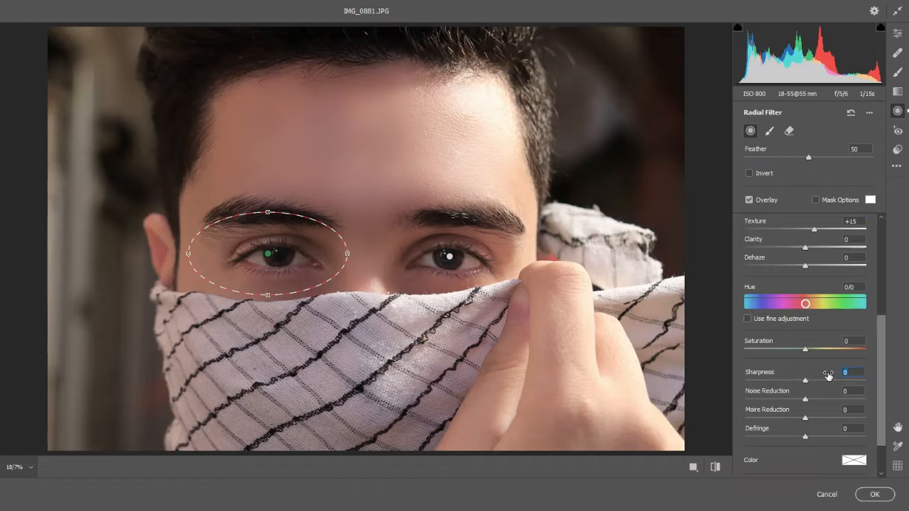
pyautogui.click(450, 256)
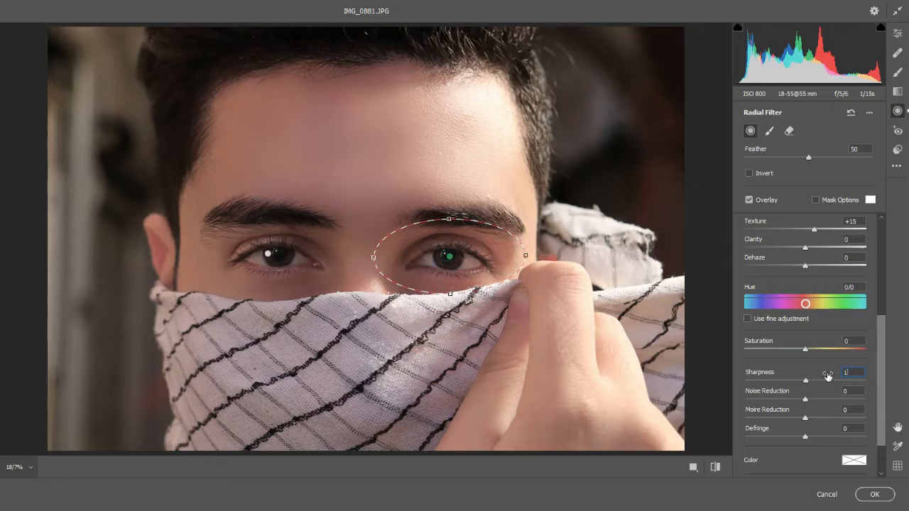
pyautogui.click(869, 500)
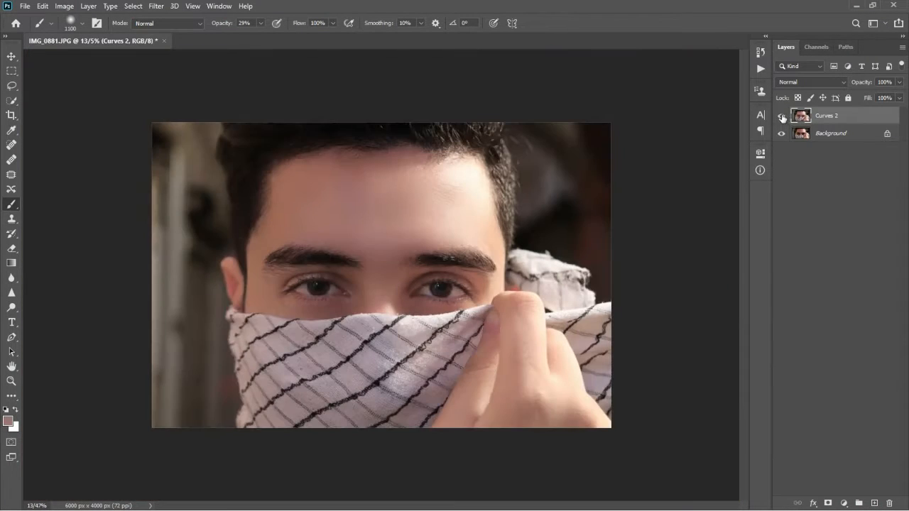
pyautogui.click(781, 116)
pyautogui.scroll(2, 393, 313)
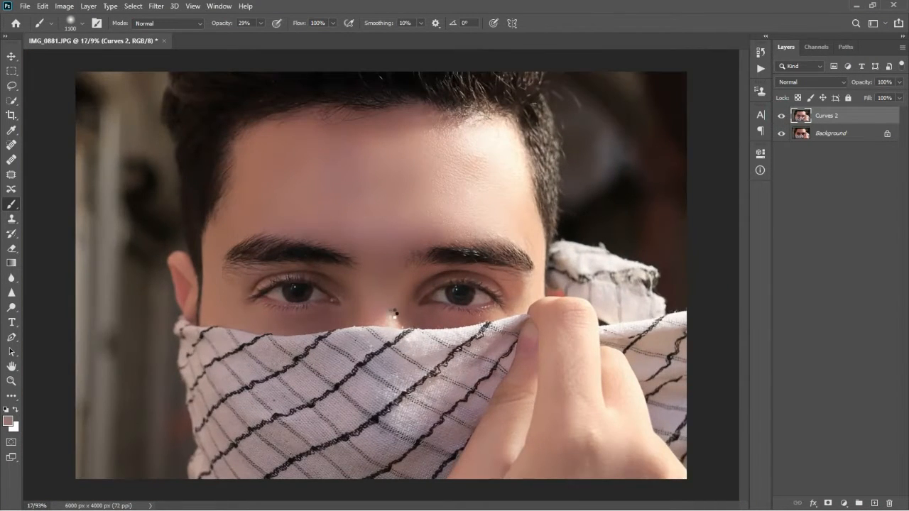
# In Camera Raw's Color Mixer, set the Saturation of Yellows, Greens, Aquas, Blues, Purples and Magentas to -100.
pyautogui.hotkey('ctrl', 'shift', 'a')
pyautogui.click(778, 211)
pyautogui.click(817, 213)
pyautogui.moveTo(805, 257); pyautogui.dragTo(759, 275)
pyautogui.click(780, 210)
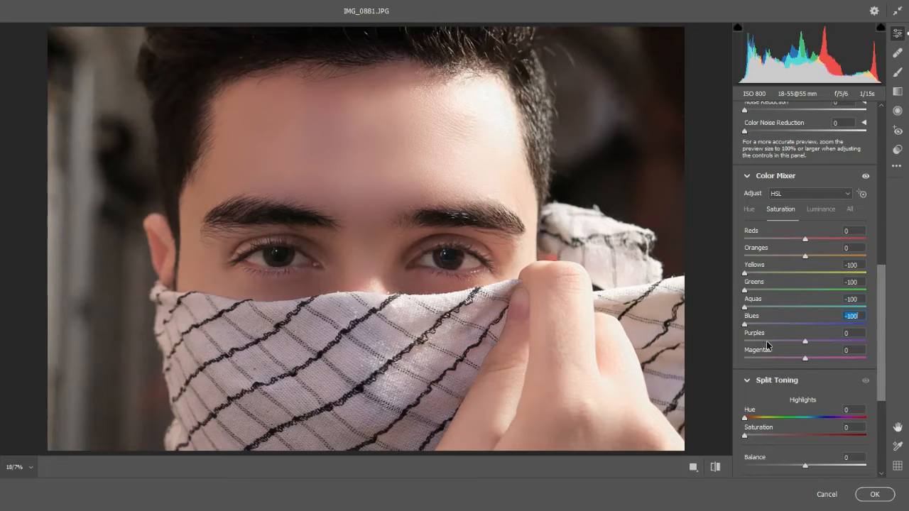
pyautogui.moveTo(805, 257); pyautogui.dragTo(690, 260)
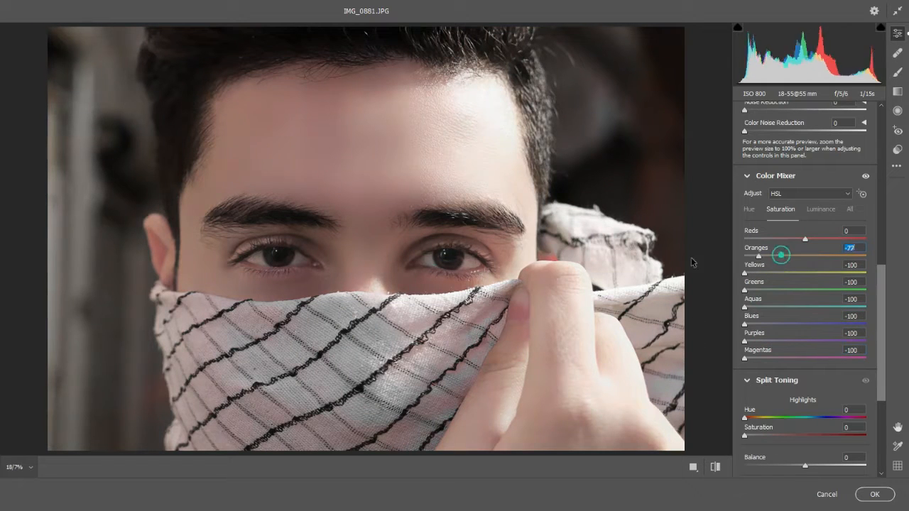
pyautogui.hotkey('ctrl', 'z')
# Darken the picture's edges with a Vignetting of -31.
pyautogui.click(753, 209)
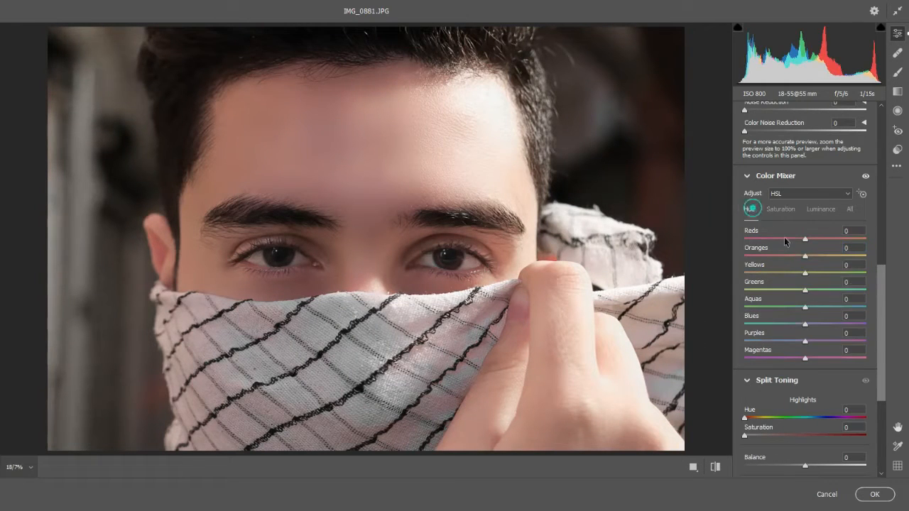
pyautogui.scroll(-3, 801, 320)
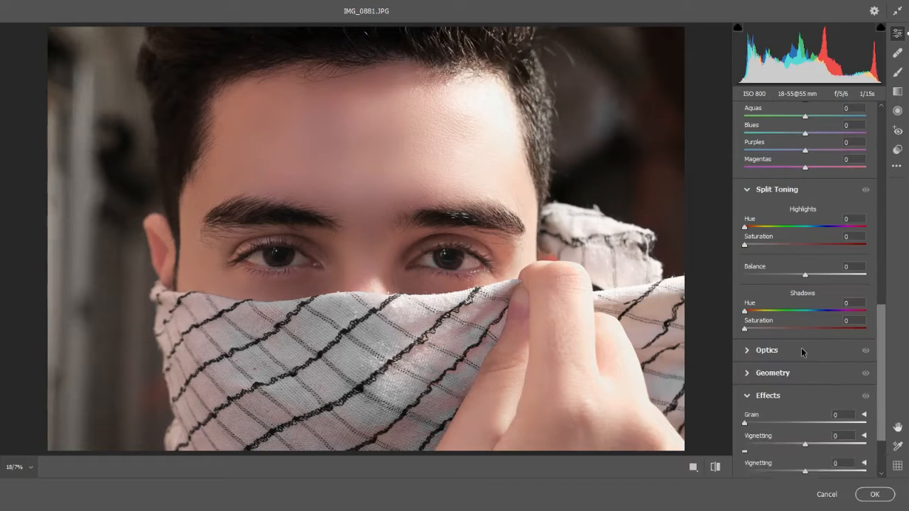
pyautogui.moveTo(804, 444); pyautogui.dragTo(792, 443)
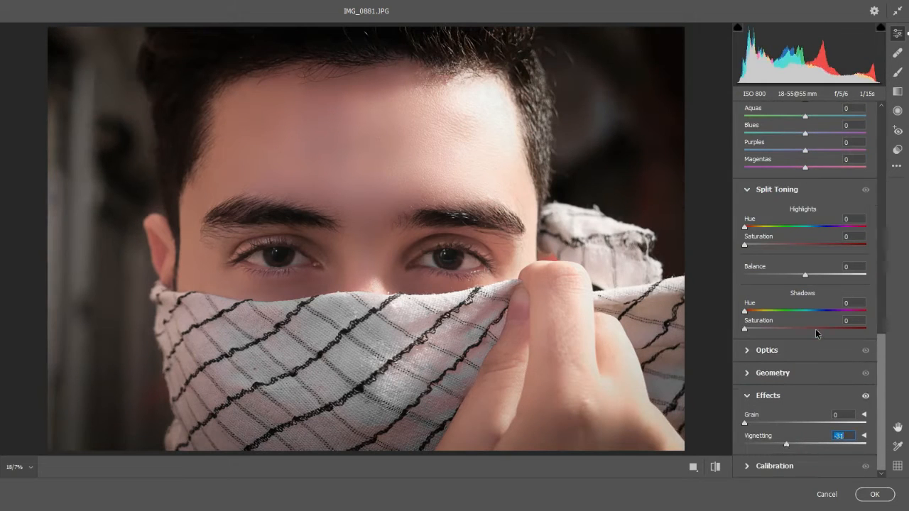
# Set Sharpening to 14 and the Oranges Hue to -9, and apply the Camera Raw adjustments.
pyautogui.scroll(10, 816, 329)
pyautogui.moveTo(787, 286); pyautogui.dragTo(798, 402)
pyautogui.scroll(-5, 781, 284)
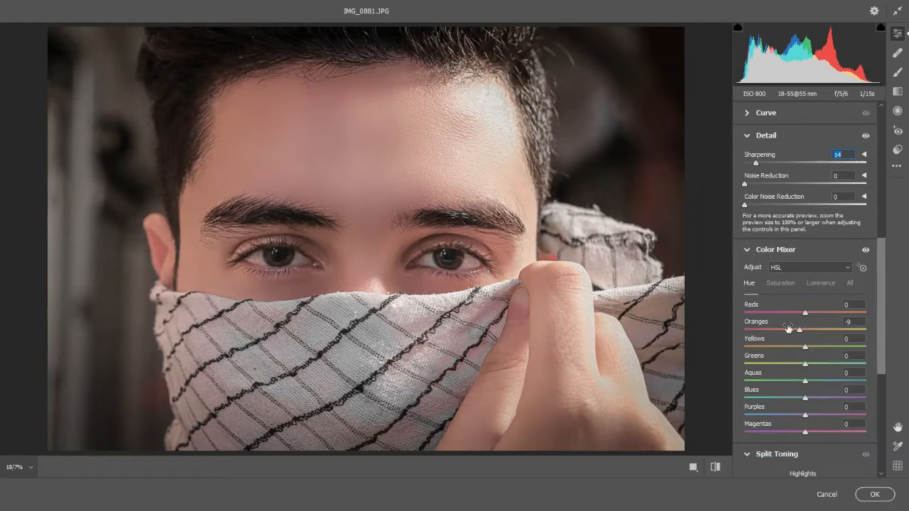
pyautogui.scroll(-3, 788, 327)
pyautogui.click(868, 500)
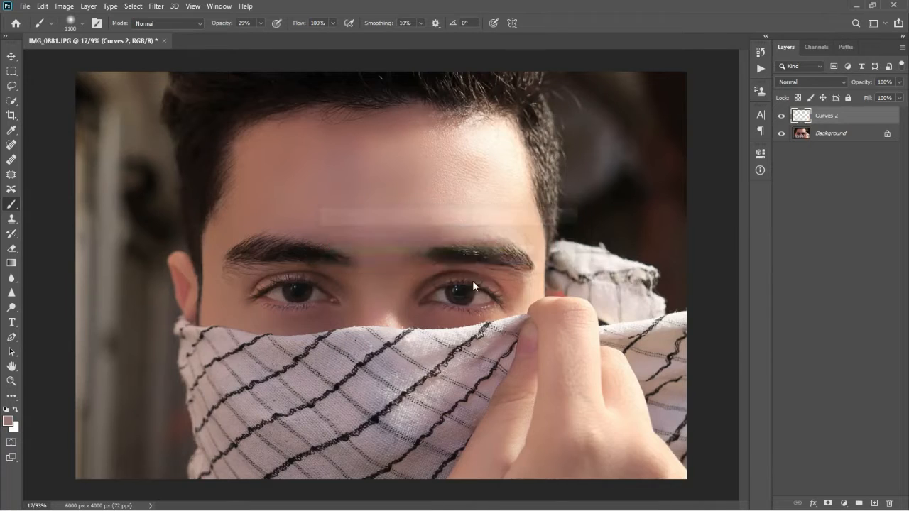
# Check the whole picture and duplicate the Curves 2 layer.
pyautogui.scroll(-5, 417, 294)
pyautogui.scroll(3, 421, 290)
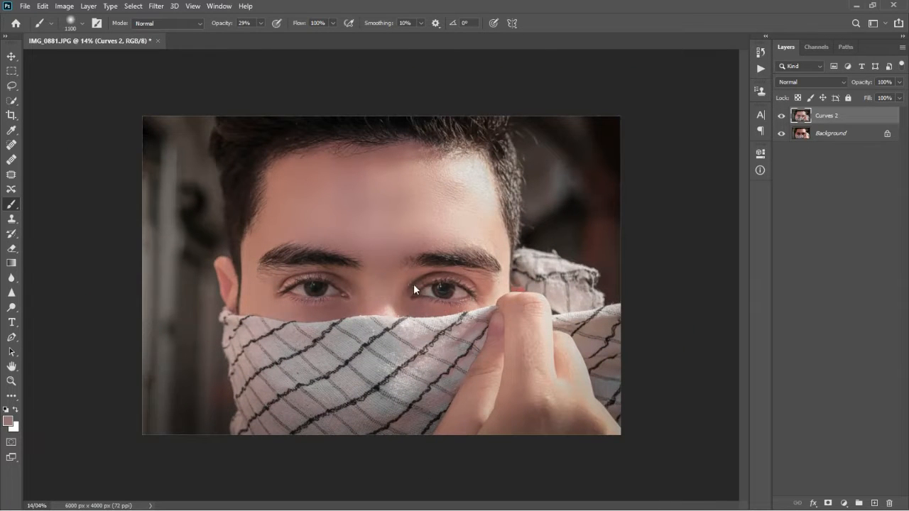
pyautogui.hotkey('ctrl', 'j')
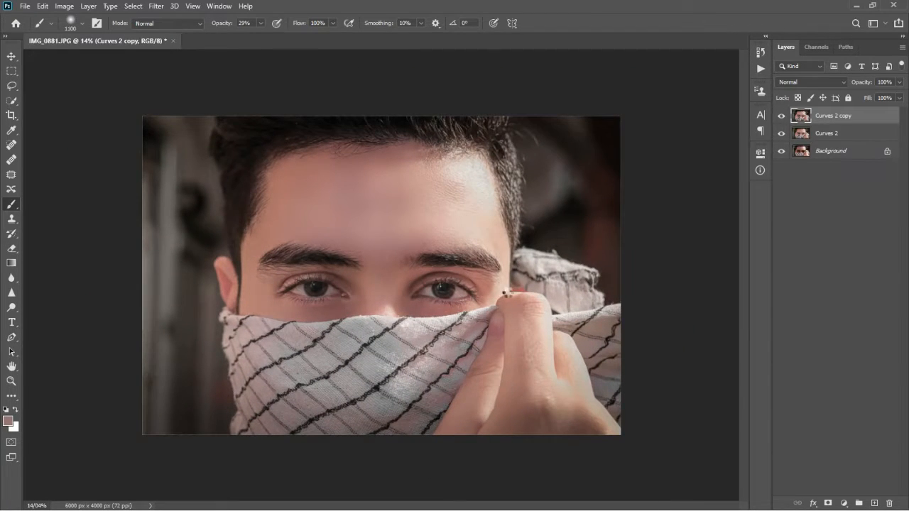
# Turn the duplicated layer black and white in Camera Raw with Saturation -100, and set Clarity to +34.
pyautogui.hotkey('ctrl', 'shift', 'a')
pyautogui.scroll(5, 814, 286)
pyautogui.moveTo(805, 445); pyautogui.dragTo(703, 448)
pyautogui.moveTo(821, 384); pyautogui.dragTo(825, 381)
# Set the tones to Contrast -7, Highlights -59, Shadows +42, Whites -23 and Blacks +51.
pyautogui.moveTo(778, 316); pyautogui.dragTo(792, 317)
pyautogui.scroll(-3, 781, 355)
pyautogui.scroll(2, 795, 189)
pyautogui.moveTo(805, 172); pyautogui.dragTo(770, 173)
pyautogui.moveTo(806, 224); pyautogui.dragTo(836, 223)
pyautogui.moveTo(805, 190); pyautogui.dragTo(831, 190)
pyautogui.moveTo(805, 155); pyautogui.dragTo(802, 162)
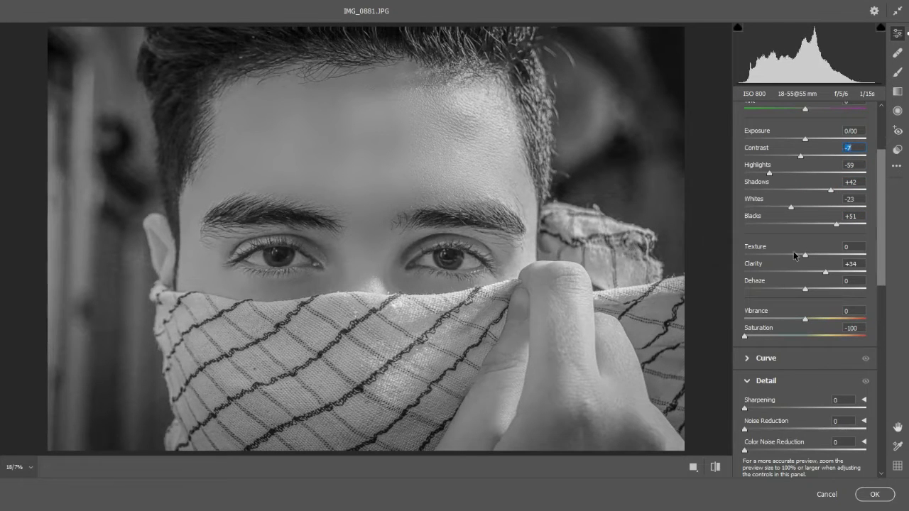
# Add a Vignetting of -42 and apply the black-and-white Camera Raw adjustments.
pyautogui.scroll(-10, 795, 441)
pyautogui.moveTo(806, 444); pyautogui.dragTo(780, 447)
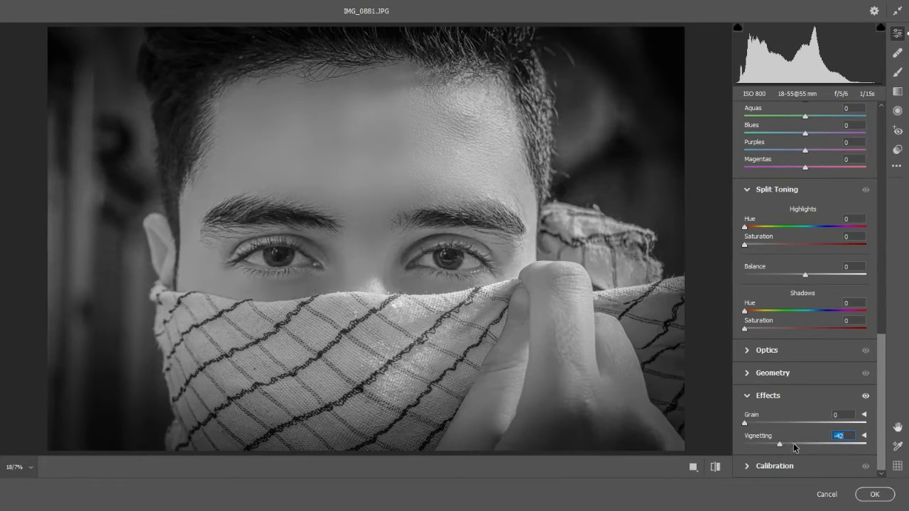
pyautogui.press('Return')
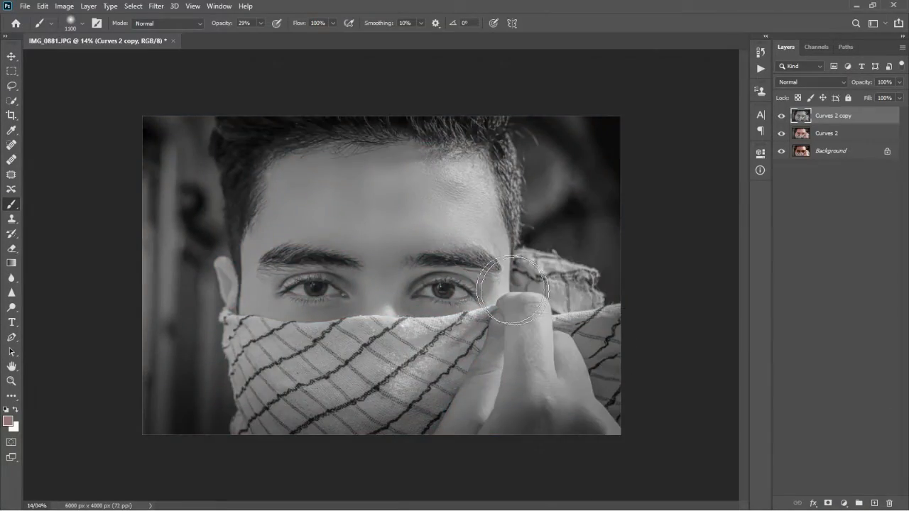
# Apply the Camera Raw Filter again to the Curves 2 copy layer with Clarity +19 and Texture +42.
pyautogui.scroll(5, 512, 290)
pyautogui.scroll(-8, 420, 371)
pyautogui.scroll(5, 391, 256)
pyautogui.scroll(3, 399, 123)
pyautogui.scroll(-4, 385, 196)
pyautogui.scroll(1, 385, 213)
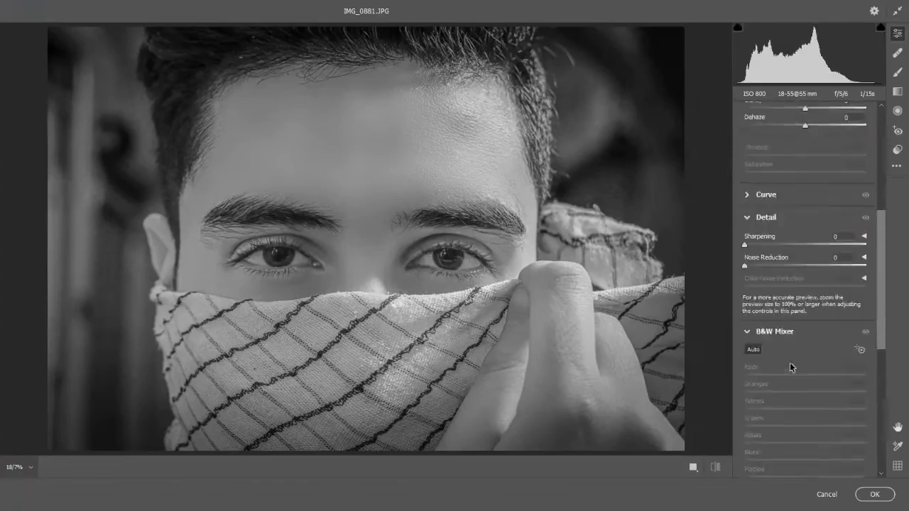
pyautogui.scroll(5, 790, 362)
pyautogui.moveTo(817, 299)
pyautogui.mouseDown()
pyautogui.moveTo(883, 302)
pyautogui.moveTo(816, 301)
pyautogui.mouseUp()
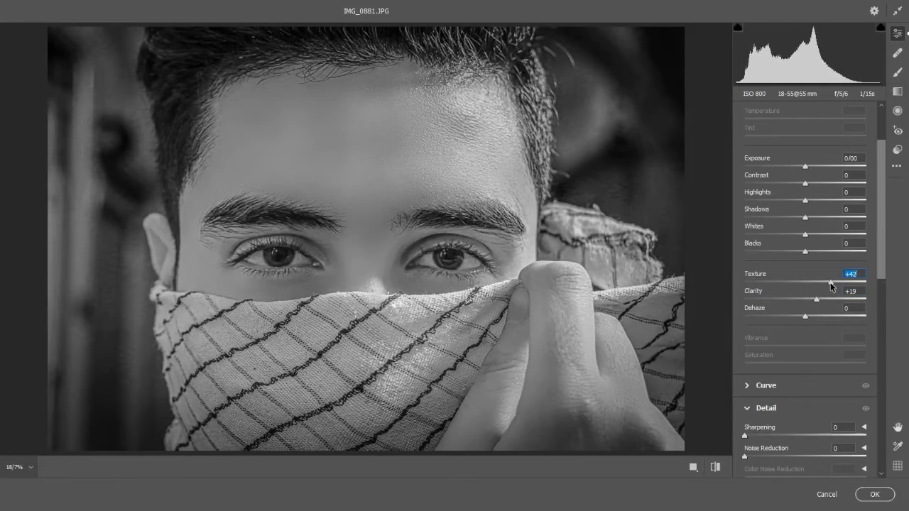
pyautogui.press('Return')
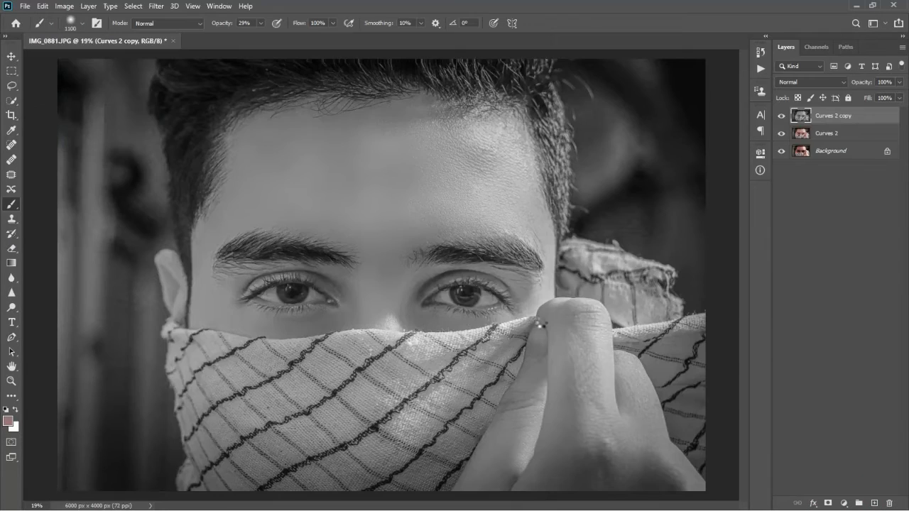
# Add a black Solid Color fill layer above the portrait and invert its mask to hide it.
pyautogui.scroll(-10, 509, 289)
pyautogui.scroll(10, 392, 290)
pyautogui.scroll(-1, 393, 289)
pyautogui.click(844, 503)
pyautogui.click(834, 300)
pyautogui.press('Return')
pyautogui.hotkey('ctrl', 'i')
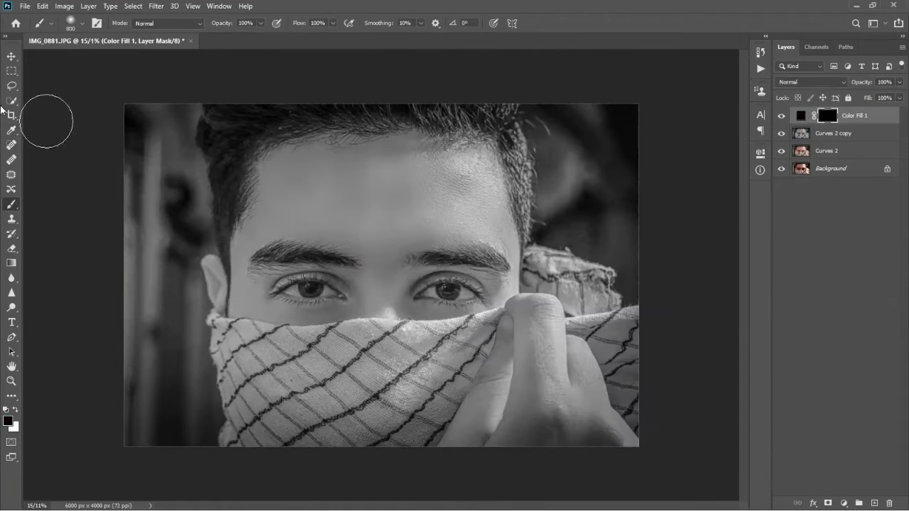
# Enlarge the soft brush to about size 2600 for painting on the fill layer's mask.
pyautogui.scroll(-6, 419, 287)
pyautogui.scroll(4, 424, 291)
pyautogui.press(']')
pyautogui.press(']')
pyautogui.press(']')
pyautogui.press(']')
pyautogui.press(']')
pyautogui.press(']')
pyautogui.press(']')
pyautogui.press(']')
pyautogui.press(']')
pyautogui.press(']')
pyautogui.press(']')
pyautogui.press(']')
pyautogui.press(']')
pyautogui.press(']')
pyautogui.press(']')
pyautogui.press(']')
pyautogui.press(']')
pyautogui.press(']')
# Switch the foreground to white, try a full-opacity mask stroke down the background beside the hand, and undo it.
pyautogui.moveTo(605, 135)
pyautogui.mouseDown()
pyautogui.moveTo(628, 282)
pyautogui.moveTo(628, 422)
pyautogui.mouseUp()
pyautogui.press('x')
pyautogui.moveTo(578, 140)
pyautogui.mouseDown()
pyautogui.moveTo(592, 174)
pyautogui.moveTo(544, 488)
pyautogui.moveTo(608, 436)
pyautogui.mouseUp()
pyautogui.hotkey('ctrl', 'z')
# Set the brush opacity to 36% and paint on the fill mask along both sides and the lower edge to darken them.
pyautogui.moveTo(261, 23); pyautogui.dragTo(231, 39)
pyautogui.moveTo(641, 246); pyautogui.dragTo(567, 510)
pyautogui.moveTo(144, 171); pyautogui.dragTo(138, 450)
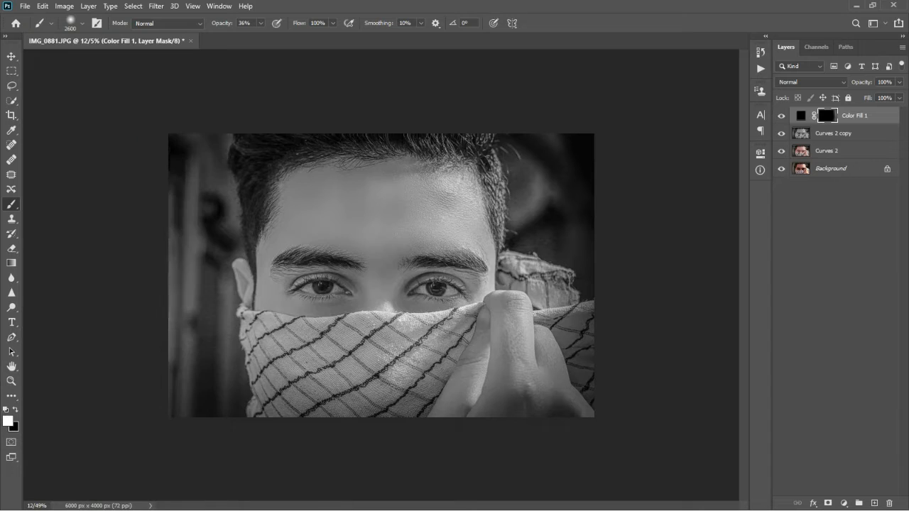
pyautogui.moveTo(169, 143)
pyautogui.mouseDown()
pyautogui.moveTo(402, 466)
pyautogui.moveTo(427, 487)
pyautogui.mouseUp()
pyautogui.moveTo(147, 263); pyautogui.dragTo(108, 326)
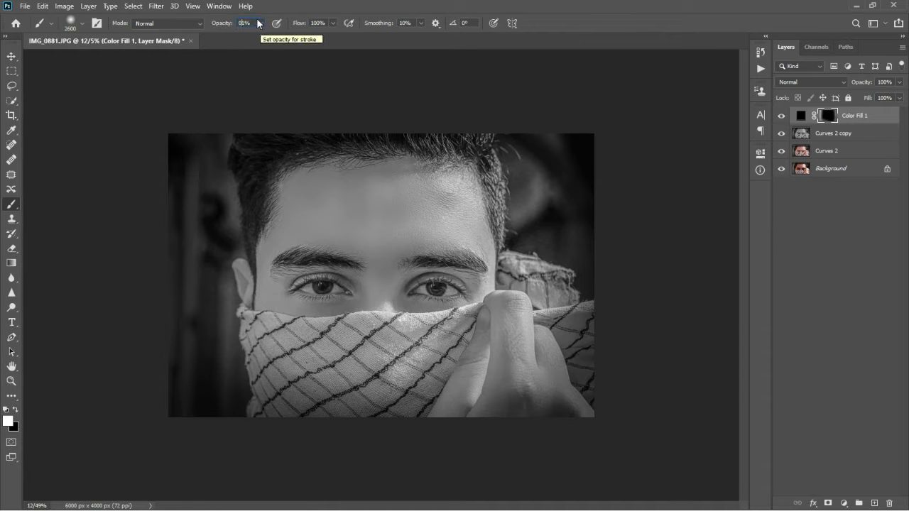
# Set the brush opacity to 10% and lightly darken the scarf on the fill mask.
pyautogui.click(308, 377)
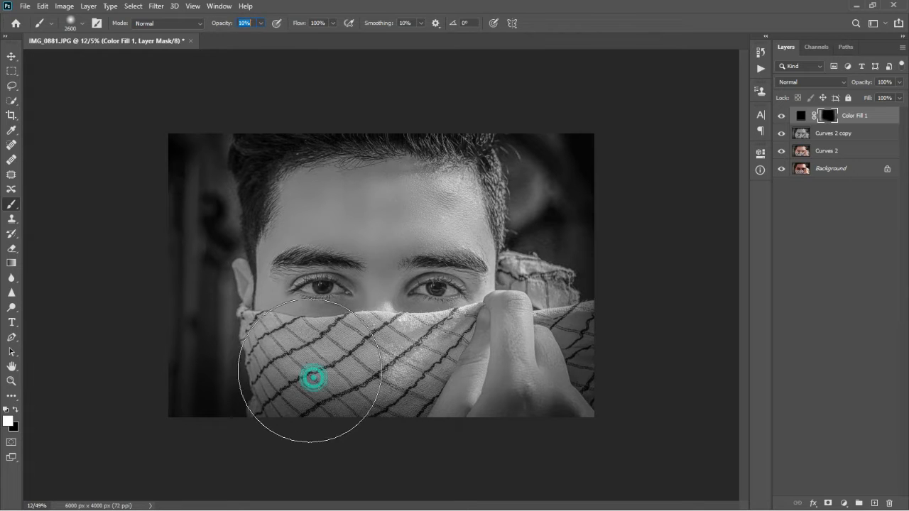
pyautogui.click(433, 355)
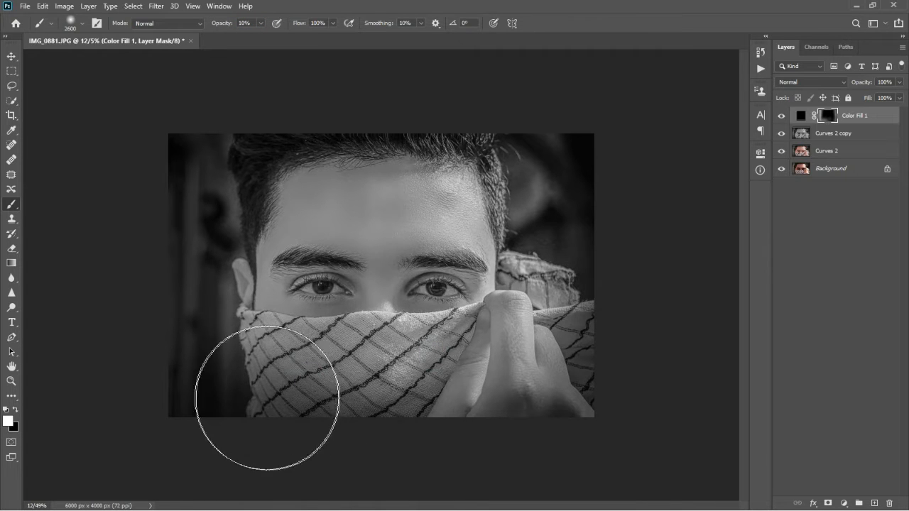
# Clear the fill's darkening around the eyes and nose with a black brush of size 900 at 100% opacity.
pyautogui.scroll(3, 384, 303)
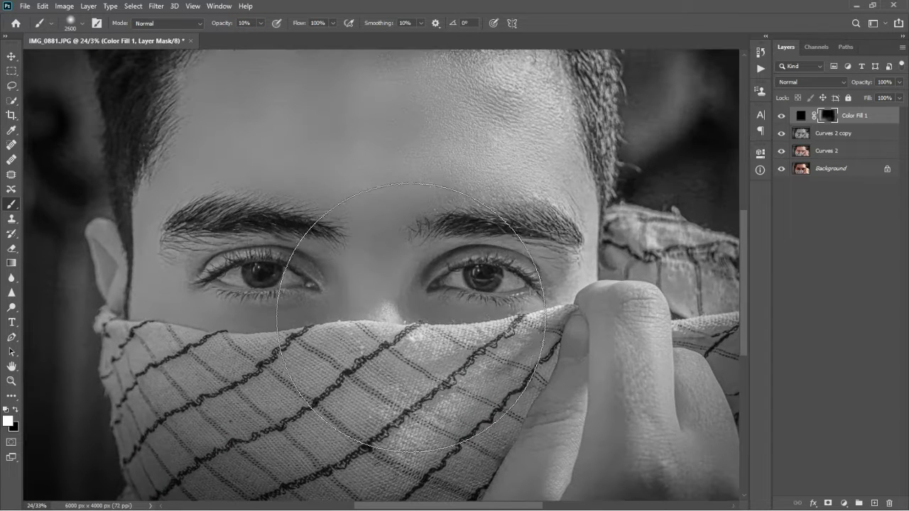
pyautogui.moveTo(261, 22); pyautogui.dragTo(312, 36)
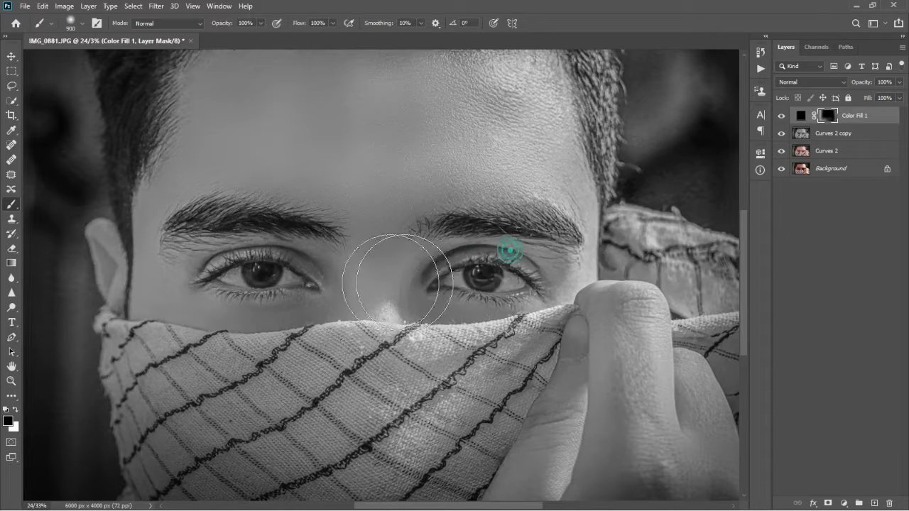
pyautogui.scroll(-4, 397, 270)
pyautogui.scroll(2, 396, 270)
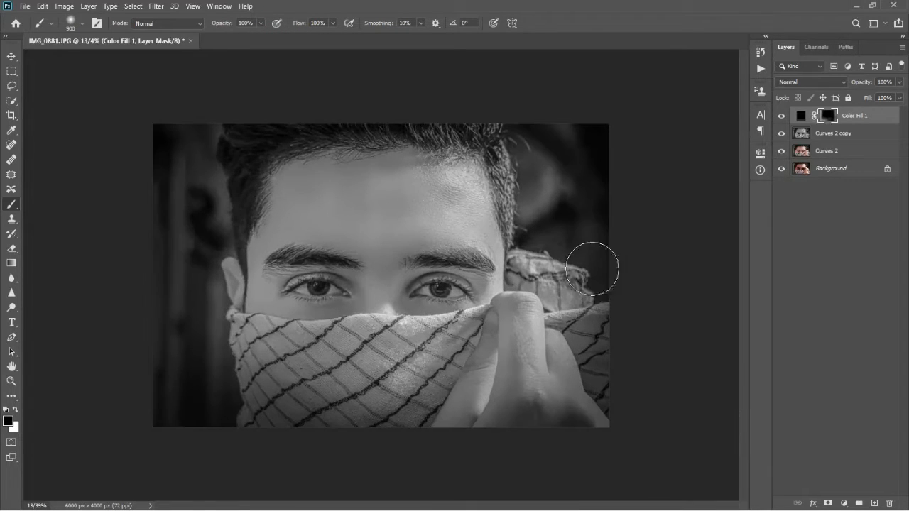
# Toggle the black fill layer's visibility to compare the portrait with and without the edge darkening.
pyautogui.click(780, 118)
pyautogui.click(779, 118)
pyautogui.click(779, 118)
pyautogui.click(779, 119)
pyautogui.click(779, 119)
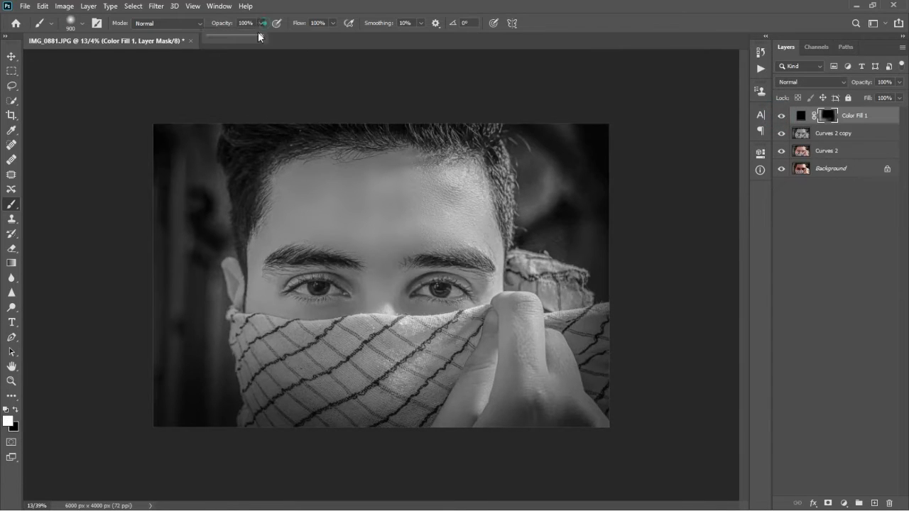
# Set the white brush to 13% opacity and size 2200 and darken the image's outer edges on the fill mask.
pyautogui.click(215, 37)
pyautogui.click(387, 78)
pyautogui.press(']')
pyautogui.press(']')
pyautogui.press(']')
pyautogui.press(']')
pyautogui.press(']')
pyautogui.press(']')
pyautogui.press(']')
pyautogui.press(']')
pyautogui.press(']')
pyautogui.press(']')
pyautogui.press(']')
pyautogui.press(']')
pyautogui.press(']')
pyautogui.moveTo(492, 91); pyautogui.dragTo(131, 84)
pyautogui.moveTo(562, 118)
pyautogui.mouseDown()
pyautogui.moveTo(320, 113)
pyautogui.moveTo(103, 151)
pyautogui.mouseUp()
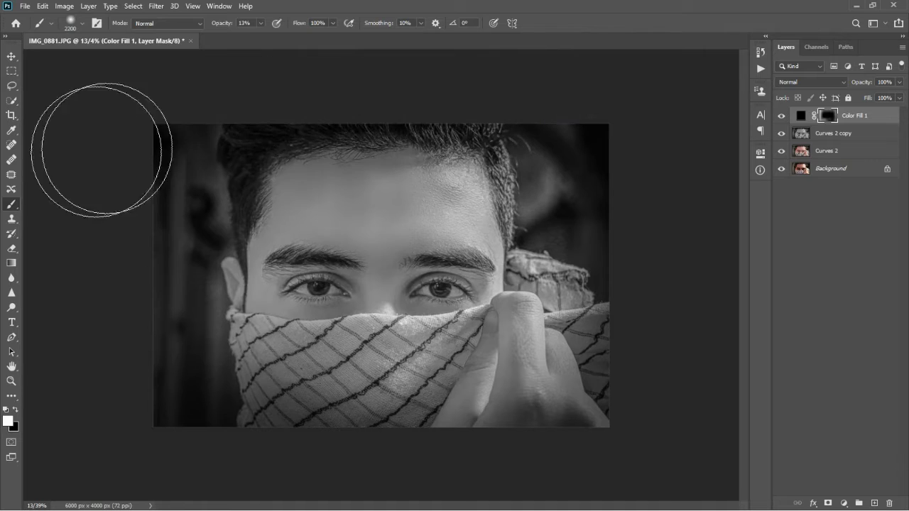
pyautogui.moveTo(224, 103); pyautogui.dragTo(51, 267)
pyautogui.moveTo(504, 92)
pyautogui.mouseDown()
pyautogui.moveTo(617, 211)
pyautogui.moveTo(696, 226)
pyautogui.mouseUp()
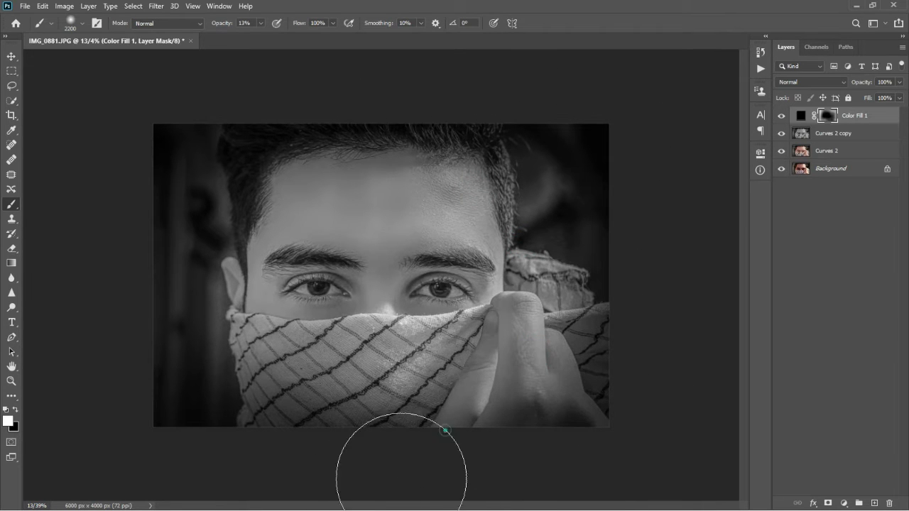
# Examine the darkened edges at several zoom levels and compare the image with and without the fill layer.
pyautogui.scroll(-3, 401, 323)
pyautogui.scroll(-2, 402, 324)
pyautogui.scroll(4, 412, 223)
pyautogui.press('x')
pyautogui.scroll(-3, 465, 177)
pyautogui.scroll(5, 463, 171)
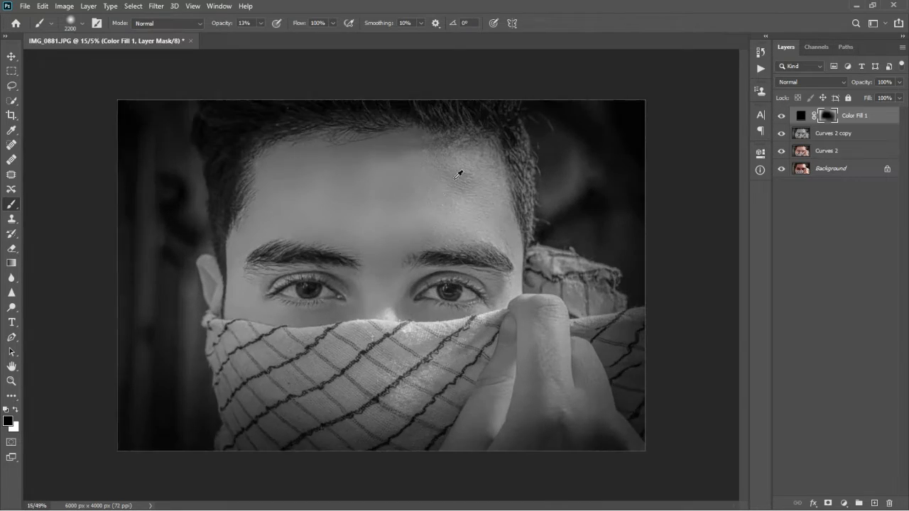
pyautogui.scroll(-4, 493, 155)
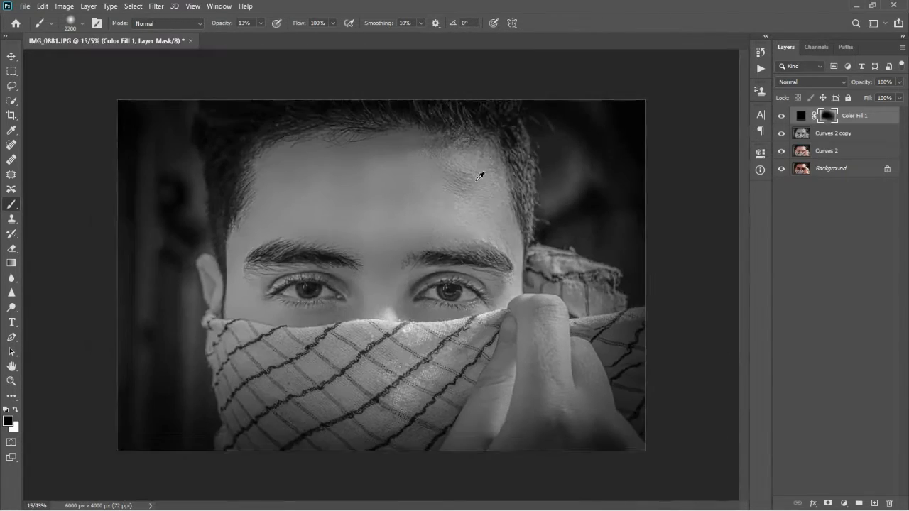
pyautogui.scroll(1, 480, 176)
pyautogui.click(782, 116)
pyautogui.click(783, 116)
pyautogui.click(782, 115)
pyautogui.click(782, 116)
pyautogui.click(782, 115)
pyautogui.click(782, 116)
# Lower the black fill layer's Fill to 91% and merge it with the Curves 2 copy layer.
pyautogui.moveTo(896, 110); pyautogui.dragTo(893, 112)
pyautogui.rightClick(819, 131)
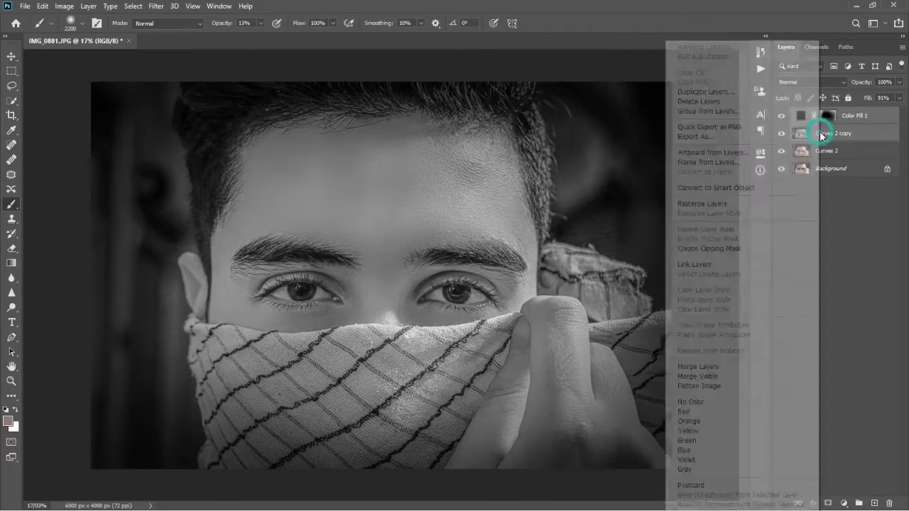
pyautogui.click(714, 366)
pyautogui.scroll(-1, 658, 207)
# Toggle the merged black-and-white layer to compare it with the colour version underneath.
pyautogui.click(782, 118)
pyautogui.click(782, 117)
pyautogui.click(782, 117)
pyautogui.click(782, 117)
pyautogui.click(781, 118)
pyautogui.click(781, 118)
pyautogui.click(781, 118)
pyautogui.click(782, 118)
pyautogui.scroll(-7, 365, 305)
pyautogui.scroll(10, 363, 305)
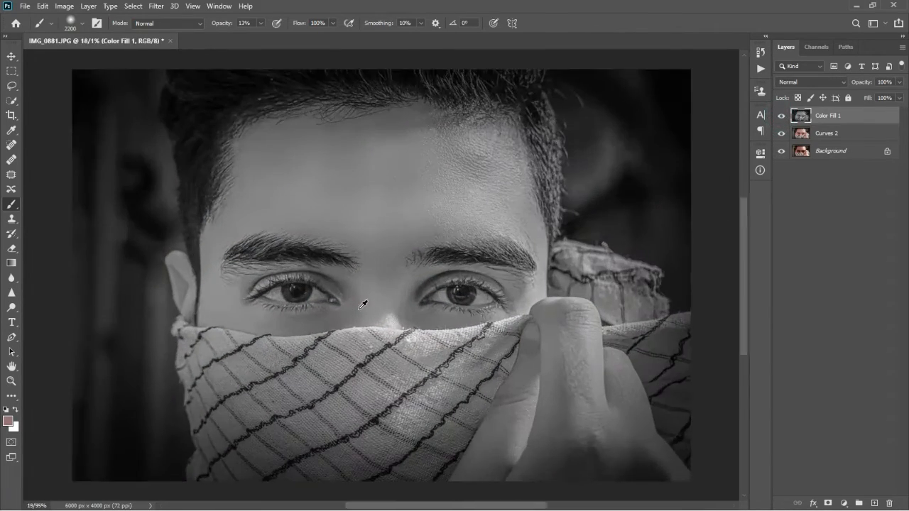
# Duplicate the merged black-and-white layer and fill the copy with 50% Gray.
pyautogui.scroll(4, 363, 305)
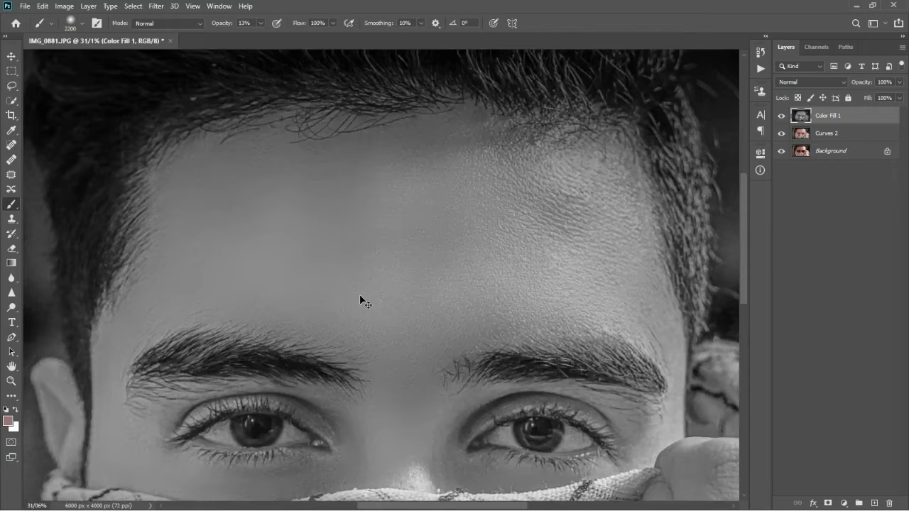
pyautogui.hotkey('ctrl', 'j')
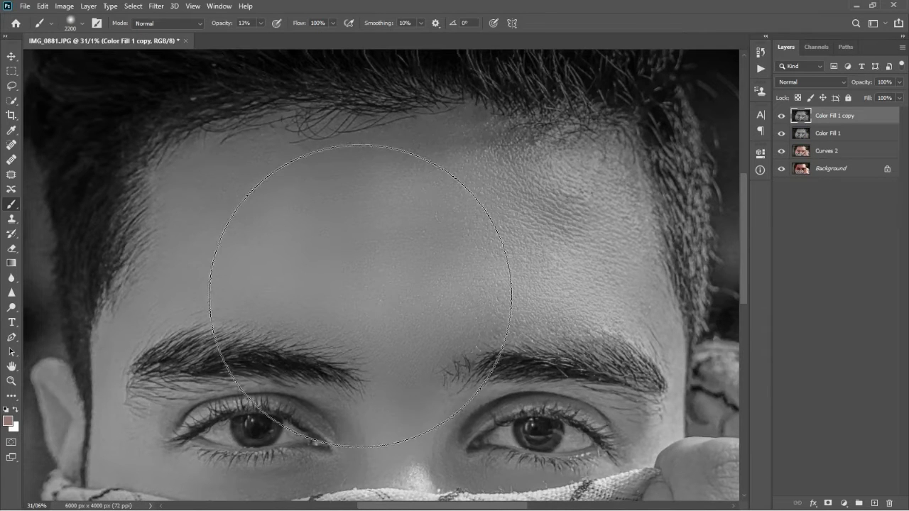
pyautogui.press('w')
pyautogui.click(25, 6)
pyautogui.moveTo(43, 6)
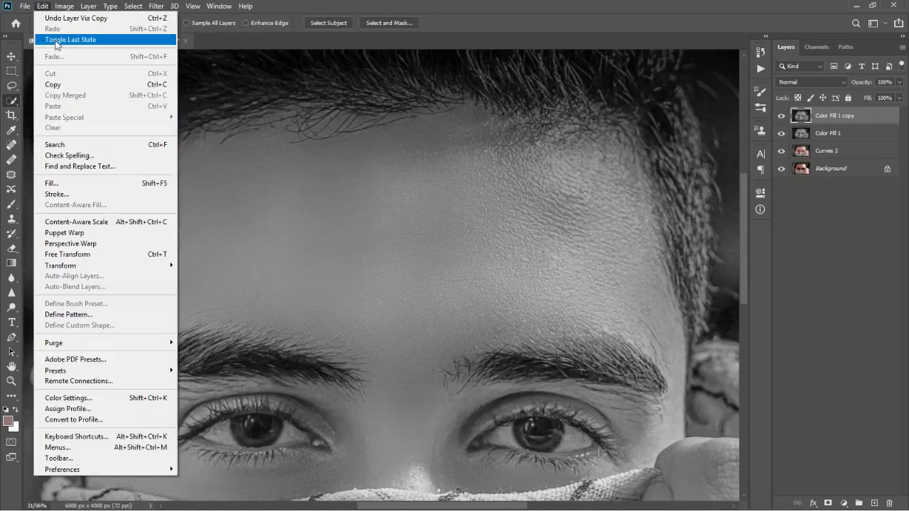
pyautogui.click(60, 187)
pyautogui.click(448, 133)
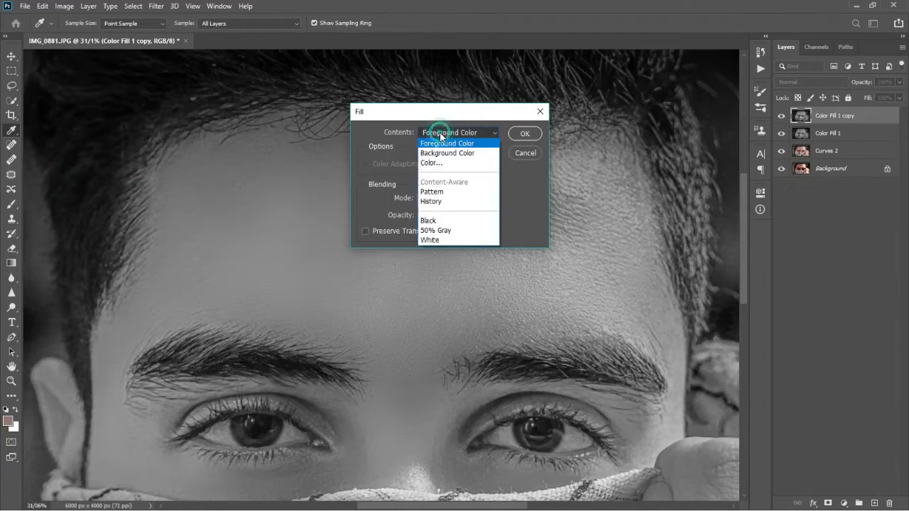
pyautogui.click(437, 228)
pyautogui.click(525, 134)
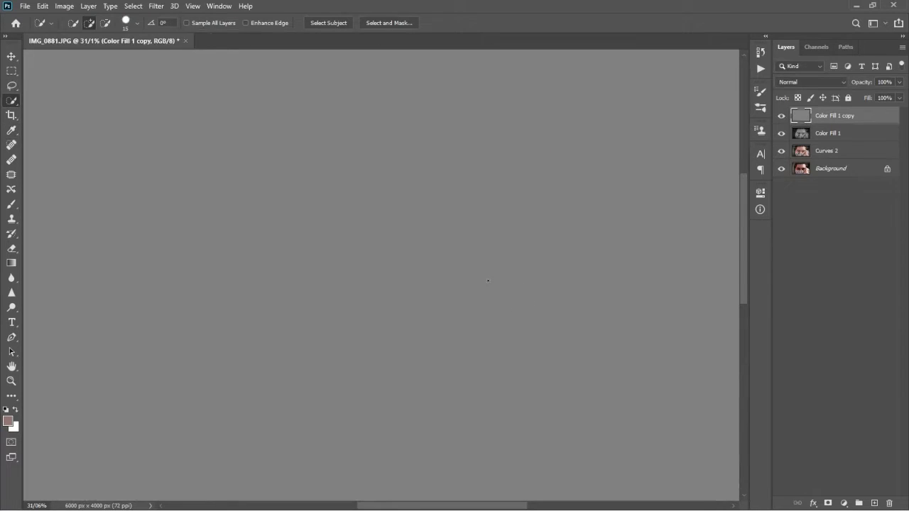
# Apply the Filter Gallery's Texturizer to the gray layer with Sandstone texture, Scaling 142%, Relief 9 and Light from Top.
pyautogui.hotkey('ctrl', '0')
pyautogui.scroll(-2, 494, 228)
pyautogui.scroll(1, 459, 230)
pyautogui.click(156, 6)
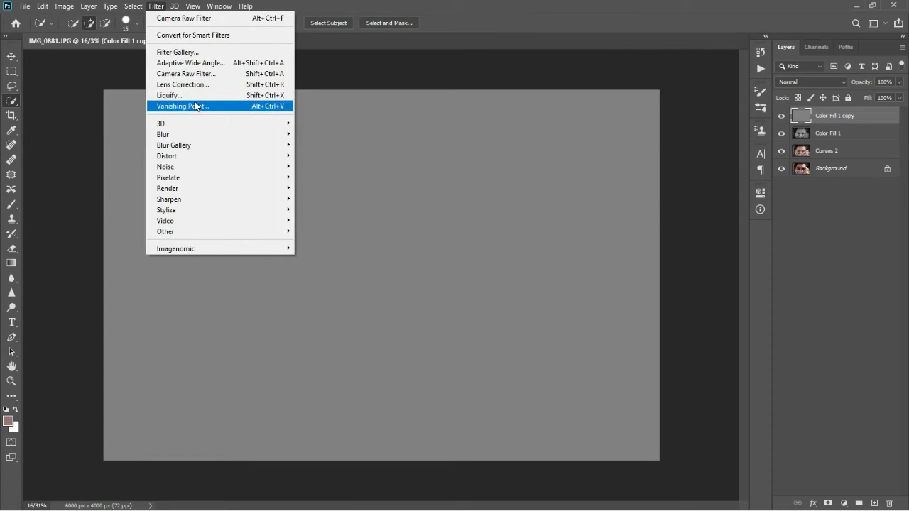
pyautogui.click(181, 52)
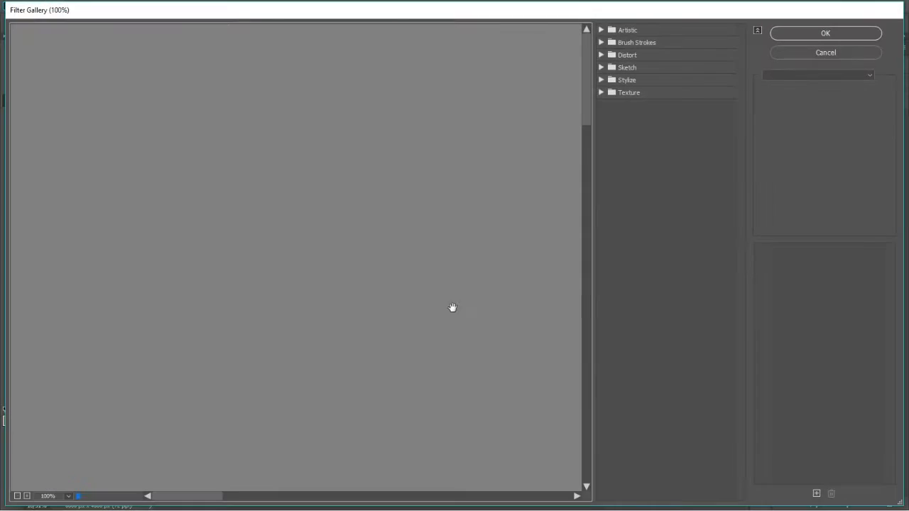
pyautogui.click(601, 93)
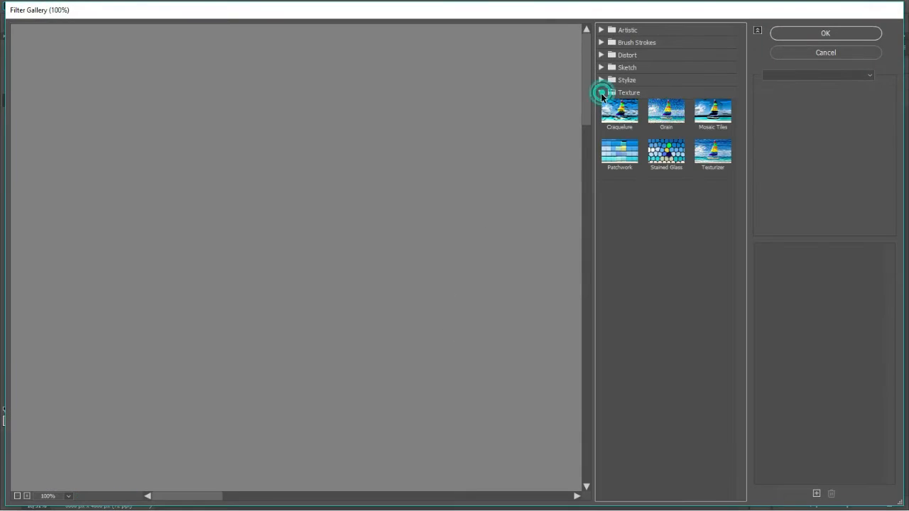
pyautogui.click(710, 156)
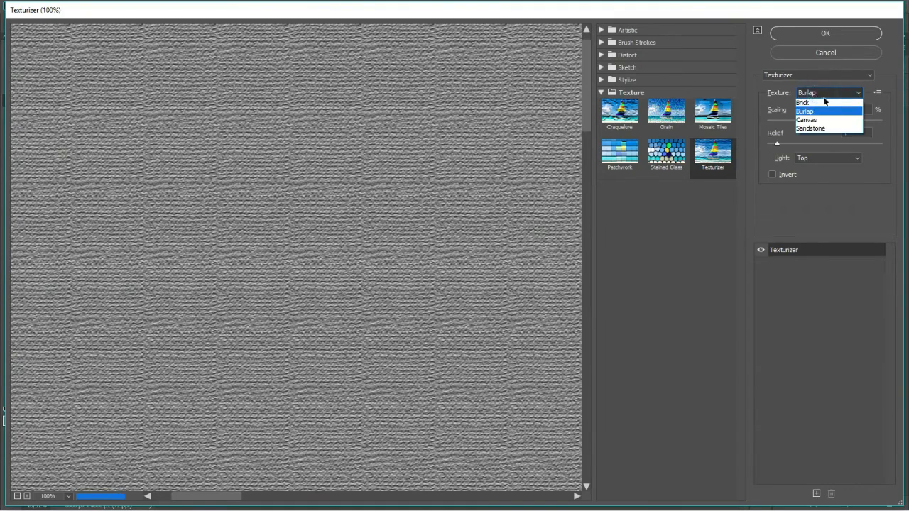
pyautogui.click(812, 123)
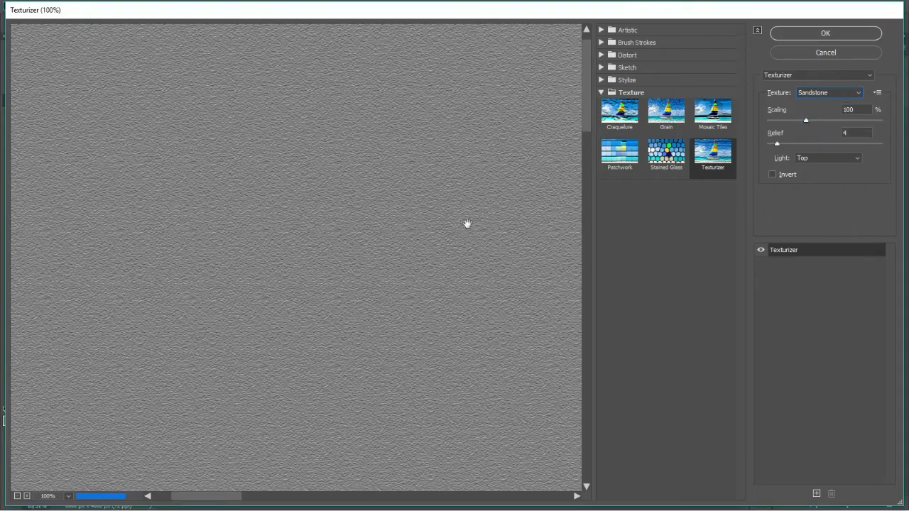
pyautogui.moveTo(805, 120); pyautogui.dragTo(838, 121)
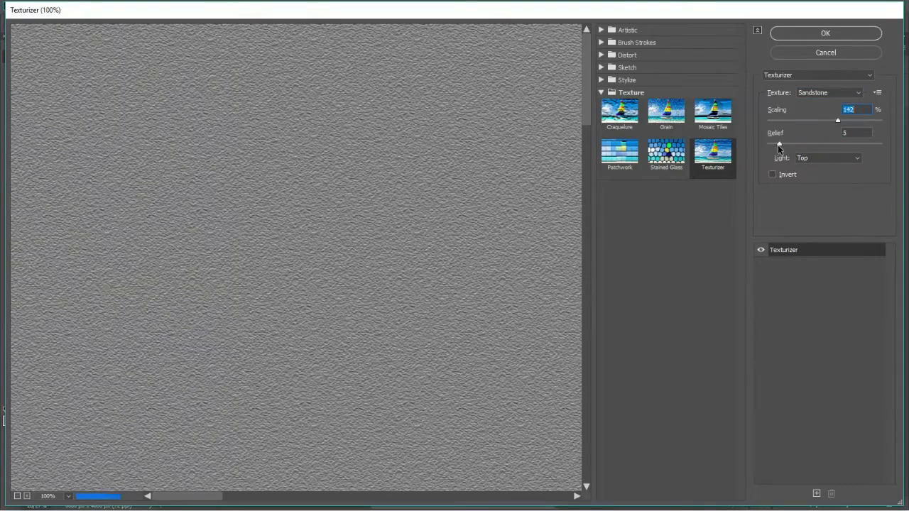
pyautogui.click(790, 144)
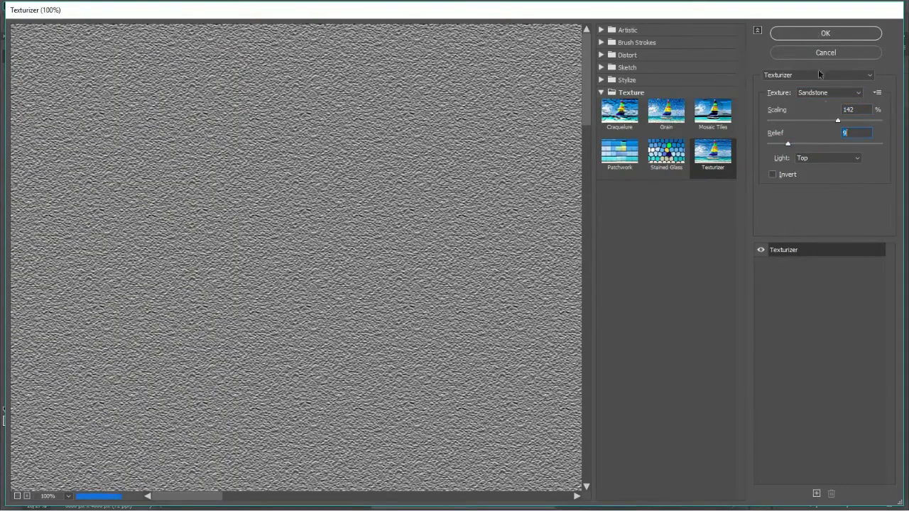
pyautogui.click(808, 37)
# Set the texture layer's blend mode to Vivid Light and hide the layer behind a black mask.
pyautogui.click(787, 81)
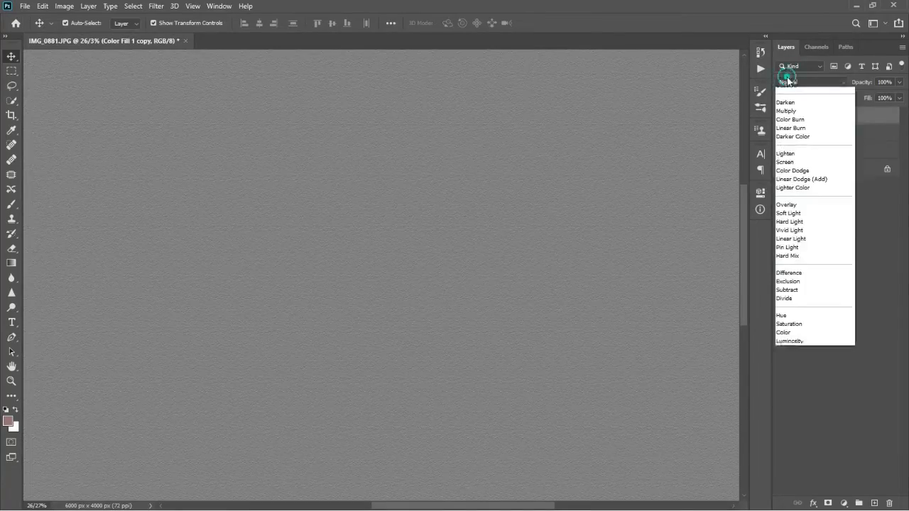
pyautogui.click(792, 236)
pyautogui.scroll(5, 262, 225)
pyautogui.scroll(-10, 263, 225)
pyautogui.scroll(5, 329, 192)
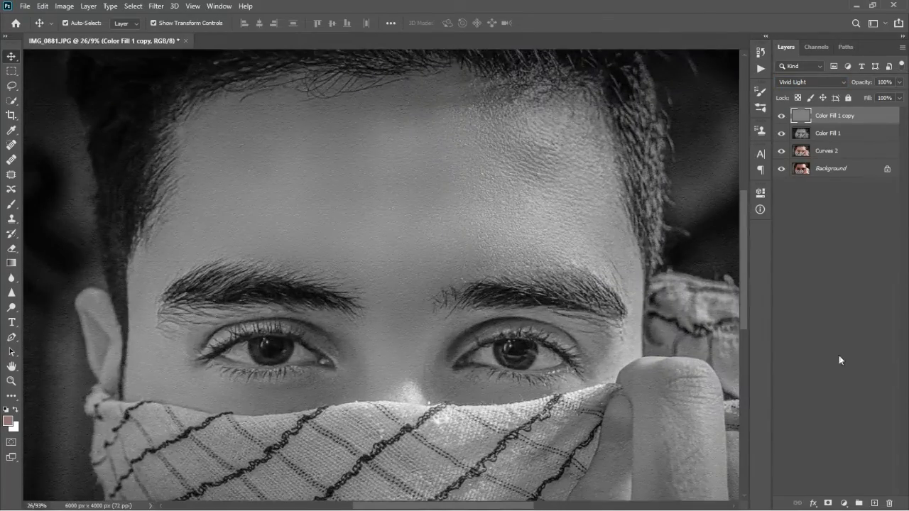
pyautogui.keyDown('alt'); pyautogui.click(828, 502); pyautogui.keyUp('alt')
pyautogui.scroll(3, 298, 166)
# Take a white brush of size 800, try a 95% opacity stroke revealing the texture on the forehead, and undo it.
pyautogui.press('b')
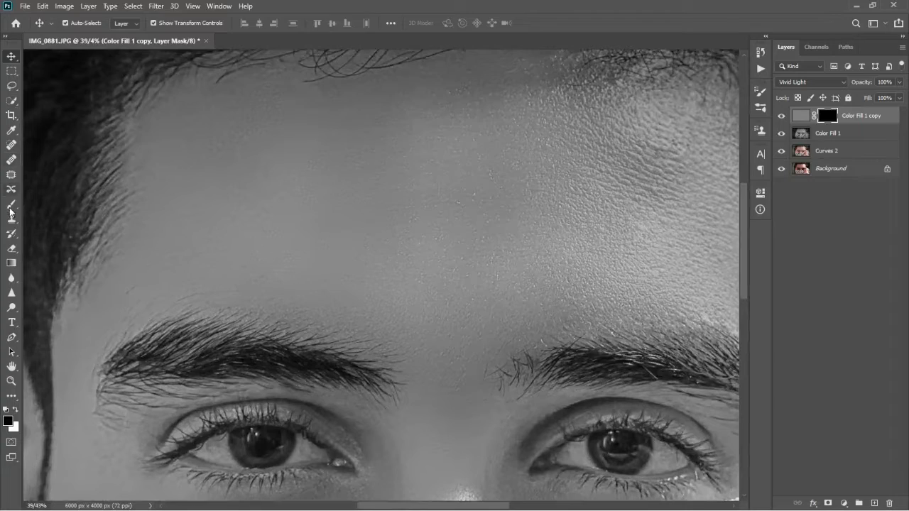
pyautogui.press('[')
pyautogui.press('[')
pyautogui.press('[')
pyautogui.press('[')
pyautogui.press('[')
pyautogui.press('[')
pyautogui.press('[')
pyautogui.press('[')
pyautogui.press('x')
pyautogui.moveTo(248, 183)
pyautogui.mouseDown()
pyautogui.moveTo(234, 218)
pyautogui.moveTo(283, 186)
pyautogui.moveTo(441, 163)
pyautogui.moveTo(259, 257)
pyautogui.mouseUp()
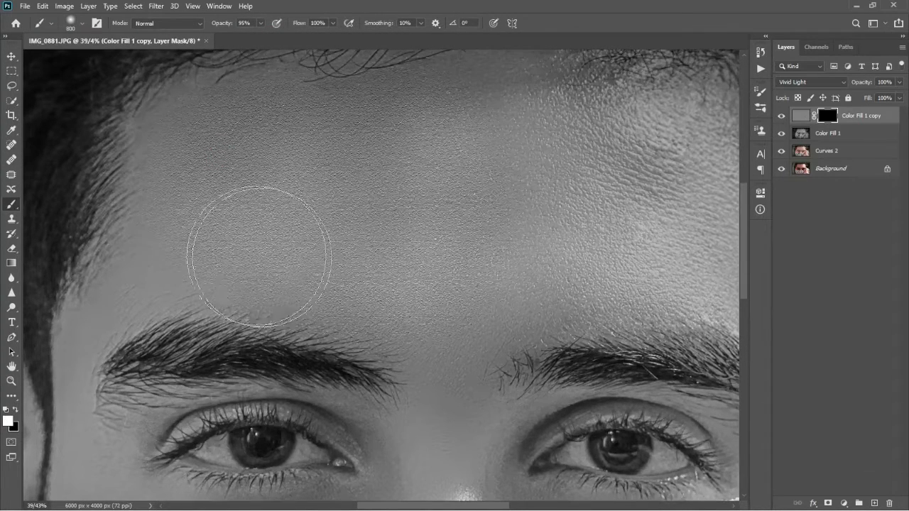
pyautogui.hotkey('ctrl', 'z')
# Set the brush opacity to 35% and reveal the texture over the smooth forehead and temple, reducing the brush to size 300.
pyautogui.moveTo(261, 23); pyautogui.dragTo(229, 36)
pyautogui.press('[')
pyautogui.moveTo(229, 175)
pyautogui.mouseDown()
pyautogui.moveTo(192, 160)
pyautogui.moveTo(361, 147)
pyautogui.moveTo(312, 293)
pyautogui.moveTo(433, 162)
pyautogui.moveTo(440, 334)
pyautogui.moveTo(439, 275)
pyautogui.moveTo(221, 257)
pyautogui.mouseUp()
pyautogui.press('[')
pyautogui.press('[')
pyautogui.press('[')
pyautogui.press('[')
pyautogui.moveTo(158, 277); pyautogui.dragTo(88, 333)
pyautogui.scroll(-5, 327, 178)
pyautogui.scroll(4, 373, 213)
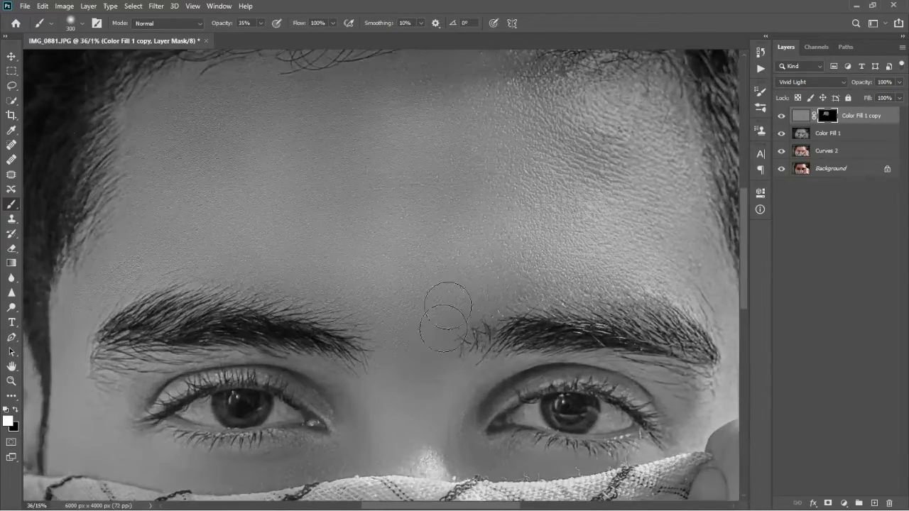
# Set the brush opacity to 10% and lightly reveal the texture on the skin below the eyes.
pyautogui.scroll(-3, 413, 343)
pyautogui.write('01')
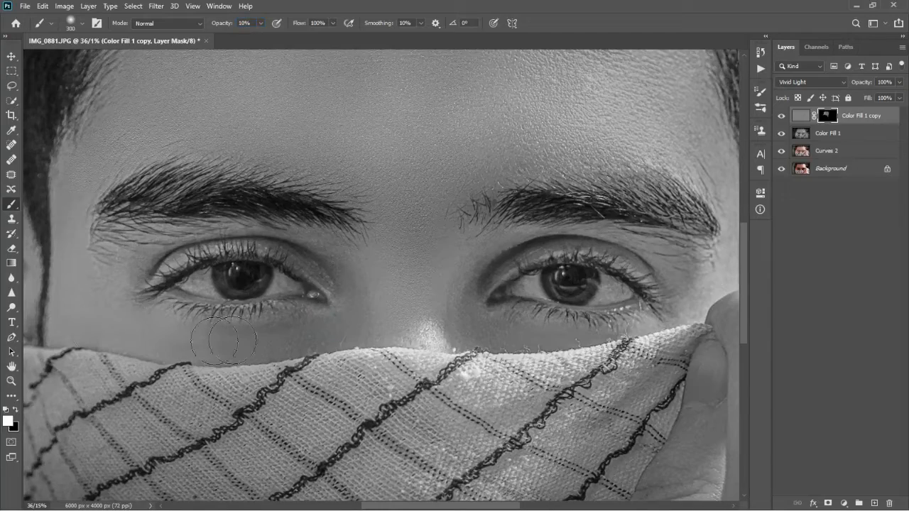
pyautogui.scroll(-5, 197, 329)
pyautogui.scroll(5, 377, 187)
# Scale the texture layer up evenly from its centre so it extends past the canvas edges.
pyautogui.press('v')
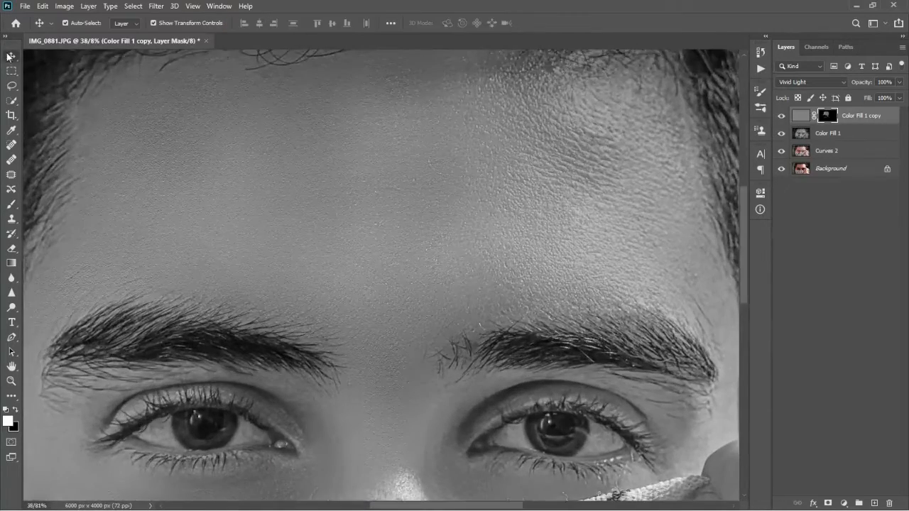
pyautogui.scroll(-5, 377, 181)
pyautogui.click(380, 82)
pyautogui.moveTo(386, 76); pyautogui.dragTo(423, 35)
pyautogui.press('Escape')
pyautogui.scroll(5, 294, 175)
pyautogui.scroll(-2, 294, 175)
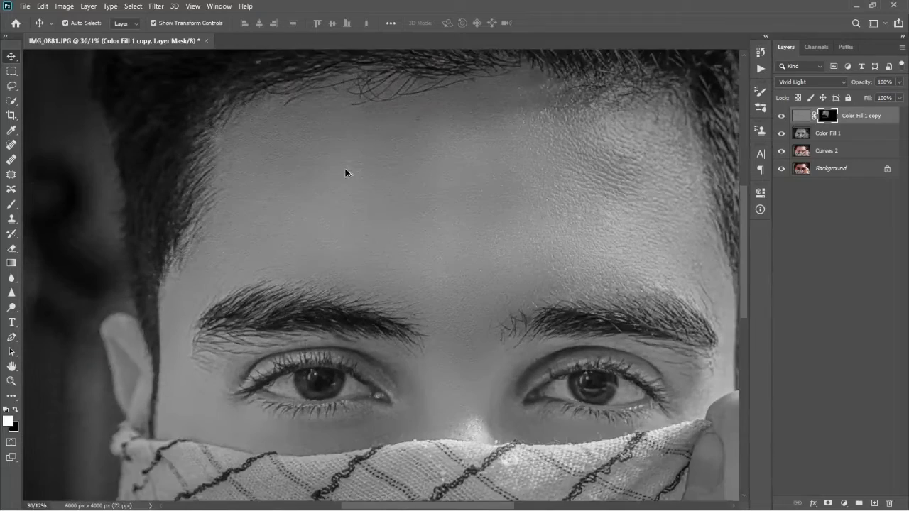
pyautogui.scroll(-5, 540, 213)
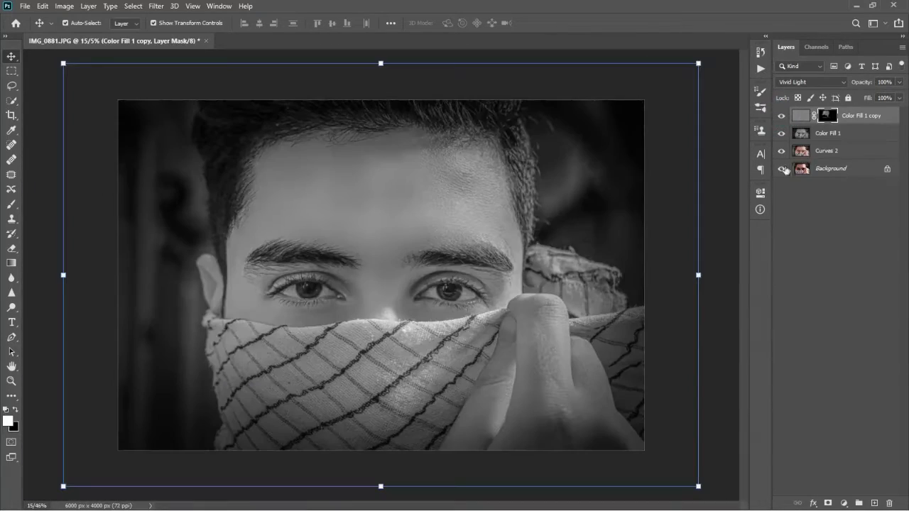
# Merge the texture layer with Color Fill 1 and crop the overhang to the full 6000 x 4000 px frame.
pyautogui.keyDown('ctrl'); pyautogui.click(841, 135); pyautogui.keyUp('ctrl')
pyautogui.rightClick(843, 135)
pyautogui.click(716, 366)
pyautogui.click(11, 117)
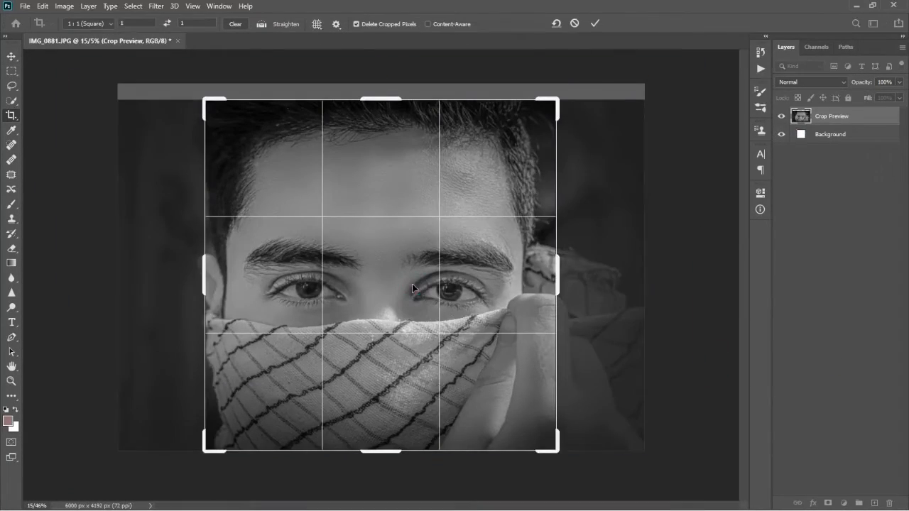
pyautogui.click(595, 24)
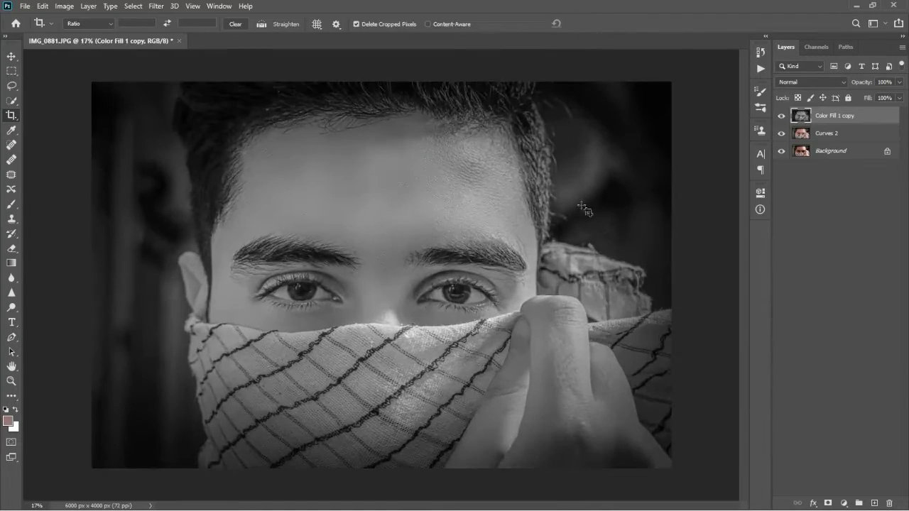
# Compare the textured black-and-white layer with the colour version and examine the result at several zoom levels.
pyautogui.click(783, 115)
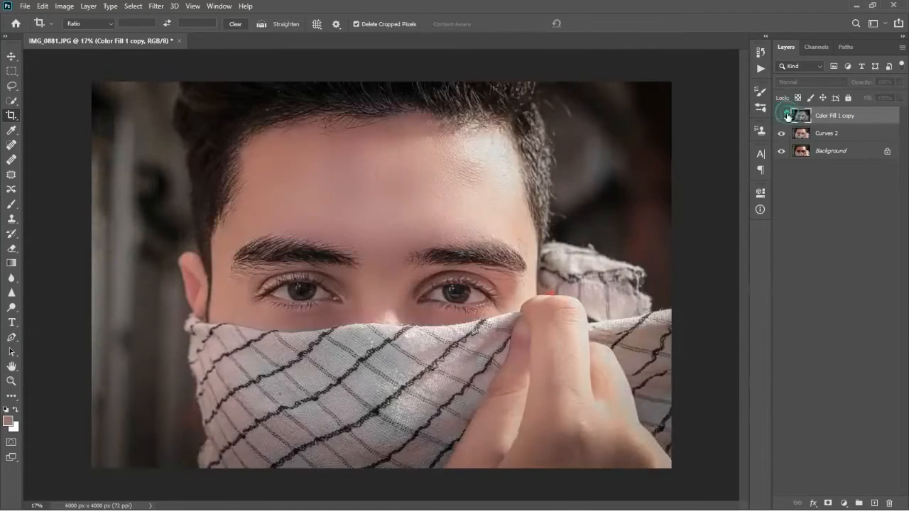
pyautogui.click(782, 116)
pyautogui.scroll(-7, 382, 292)
pyautogui.scroll(7, 382, 292)
pyautogui.scroll(-6, 382, 292)
pyautogui.scroll(5, 383, 292)
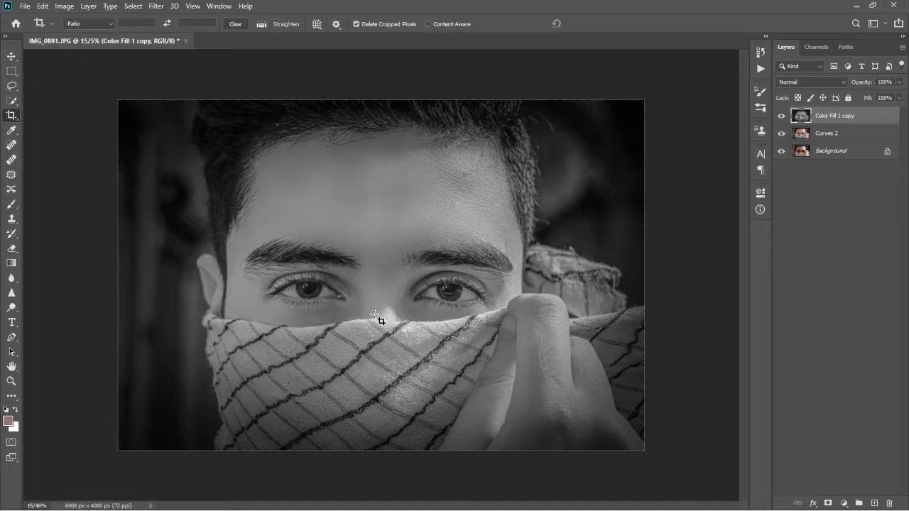
# Duplicate the textured black-and-white layer and apply a long horizontal Motion Blur at a 0° angle to the copy.
pyautogui.hotkey('ctrl', 'j')
pyautogui.click(156, 6)
pyautogui.moveTo(185, 135)
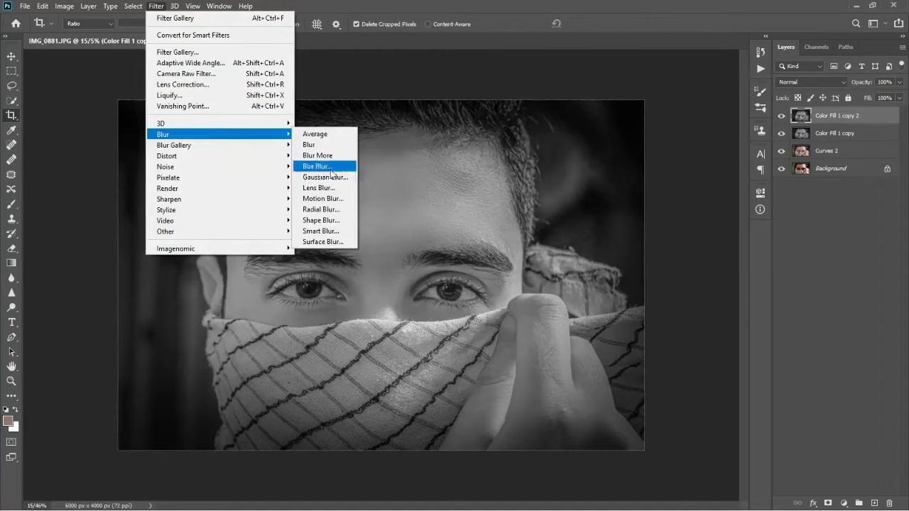
pyautogui.click(324, 198)
pyautogui.moveTo(398, 290); pyautogui.dragTo(421, 291)
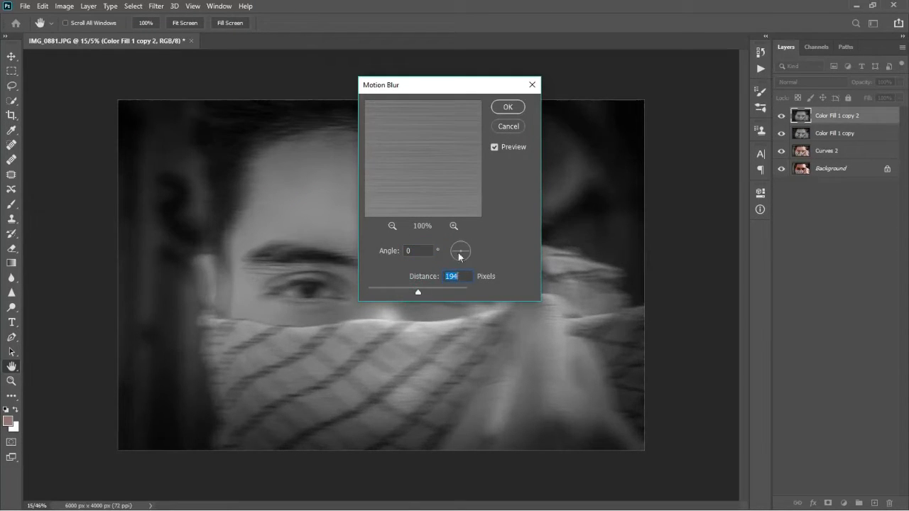
pyautogui.moveTo(469, 252); pyautogui.dragTo(466, 258)
pyautogui.write('0')
pyautogui.click(433, 290)
pyautogui.press('Return')
# Add a layer mask to the motion-blurred copy and start revealing the sharp eyes in black with a large soft brush at 10% opacity.
pyautogui.press('c')
pyautogui.click(828, 503)
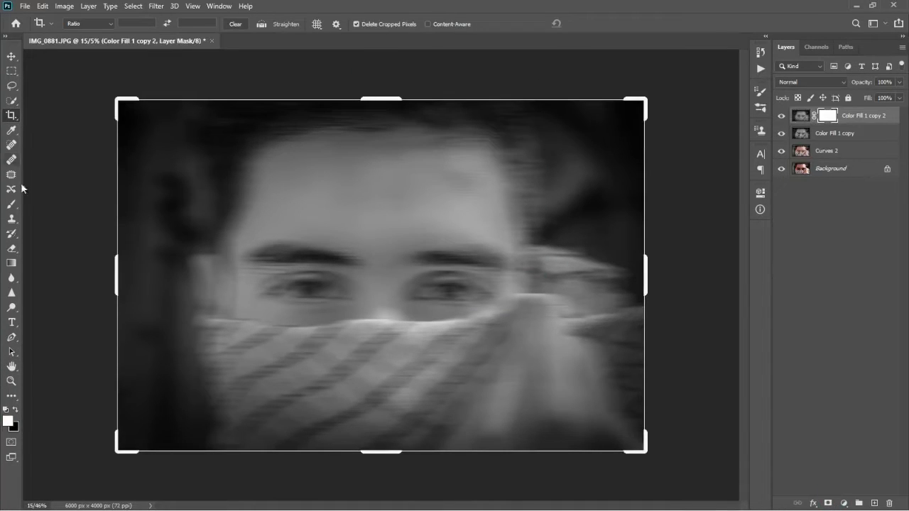
pyautogui.click(12, 203)
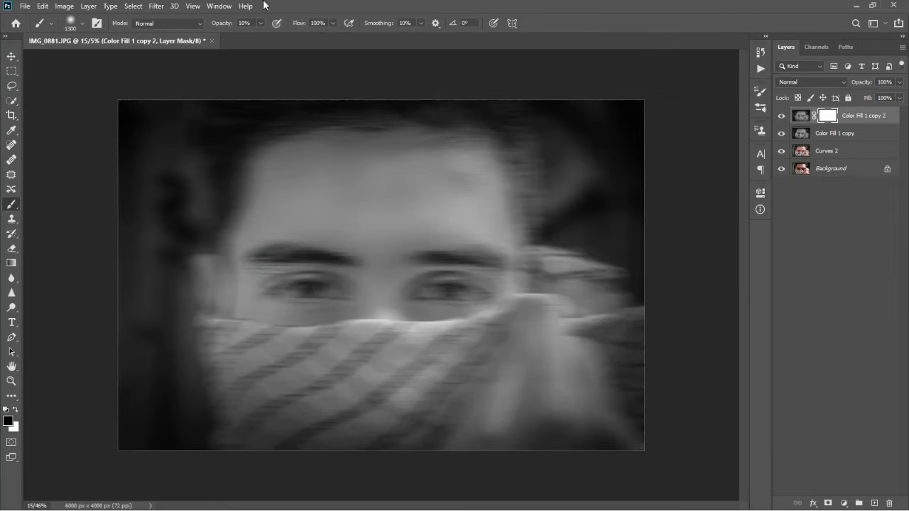
pyautogui.click(326, 289)
pyautogui.moveTo(268, 277)
pyautogui.mouseDown()
pyautogui.moveTo(373, 280)
pyautogui.moveTo(330, 315)
pyautogui.mouseUp()
pyautogui.press(']')
pyautogui.press(']')
pyautogui.press(']')
pyautogui.press(']')
pyautogui.press(']')
pyautogui.press(']')
pyautogui.press(']')
pyautogui.press(']')
pyautogui.press(']')
pyautogui.press(']')
pyautogui.press(']')
pyautogui.press(']')
# Mask more blur off the eyes, brows and upper scarf, raising the brush opacity to 26% and finally to 100%.
pyautogui.moveTo(228, 37); pyautogui.dragTo(225, 38)
pyautogui.press('[')
pyautogui.press('[')
pyautogui.click(544, 329)
pyautogui.press('[')
pyautogui.press('[')
pyautogui.press('[')
pyautogui.press('[')
pyautogui.press('[')
pyautogui.press('[')
pyautogui.press('[')
pyautogui.hotkey('ctrl', '+')
pyautogui.hotkey('ctrl', '+')
pyautogui.hotkey('ctrl', '+')
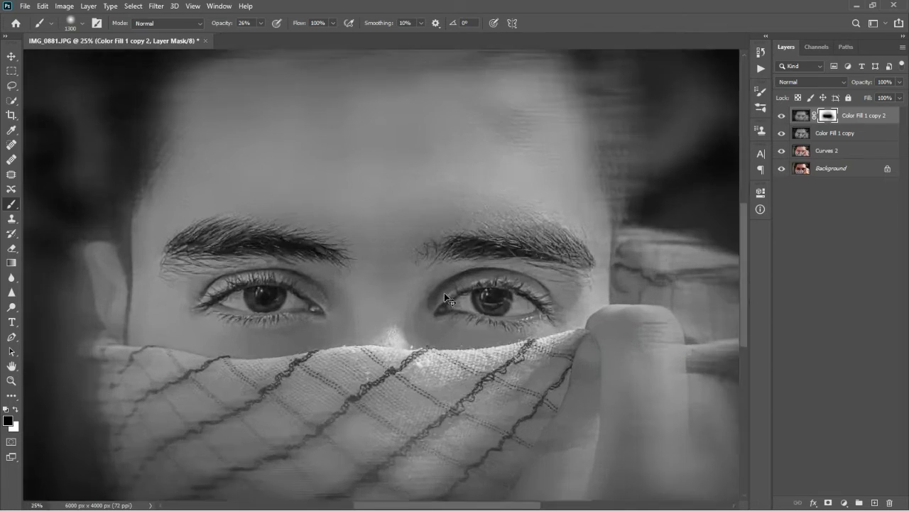
pyautogui.press('0')
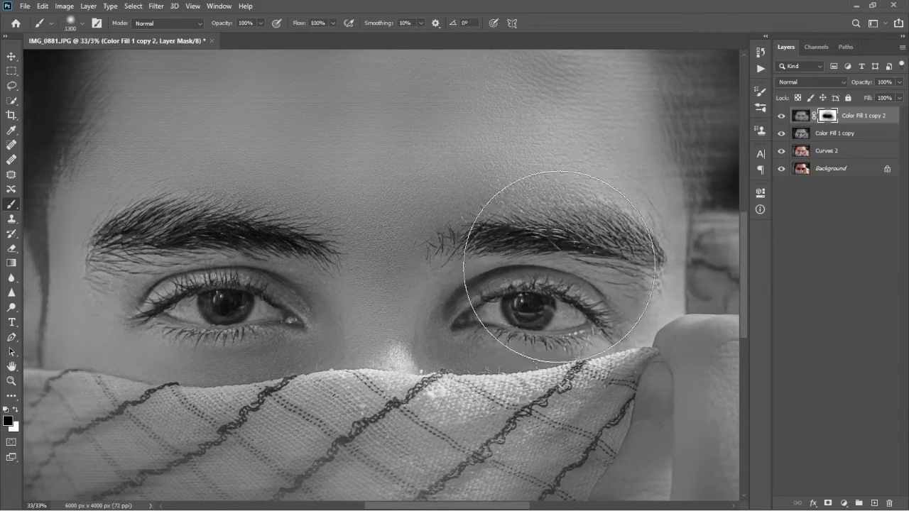
# Compare the whole portrait with and without the masked motion-blur layer at several zoom levels.
pyautogui.hotkey('ctrl', '0')
pyautogui.click(781, 115)
pyautogui.click(782, 115)
pyautogui.click(781, 115)
pyautogui.click(780, 114)
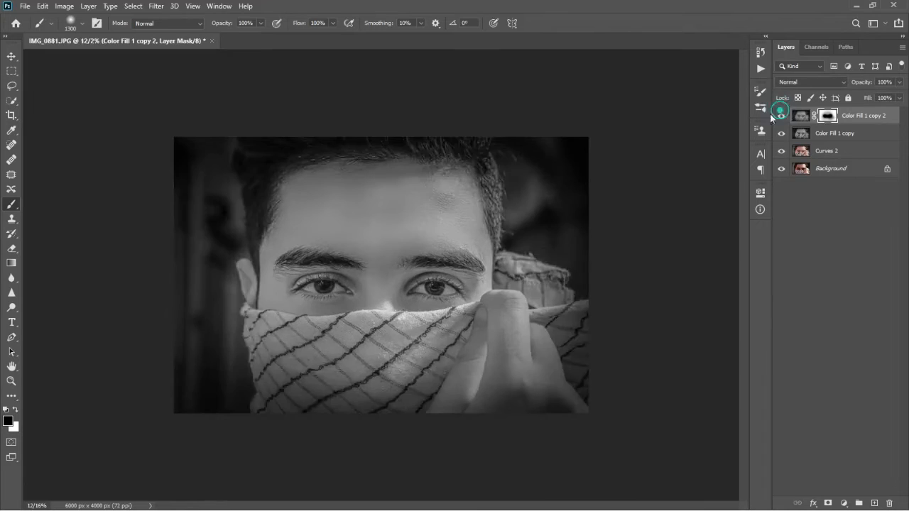
pyautogui.scroll(4, 375, 260)
pyautogui.scroll(-4, 377, 277)
pyautogui.scroll(2, 380, 302)
# Lower the motion-blurred layer's fill to 86% and mask more blur off the scarf below the nose.
pyautogui.click(899, 97)
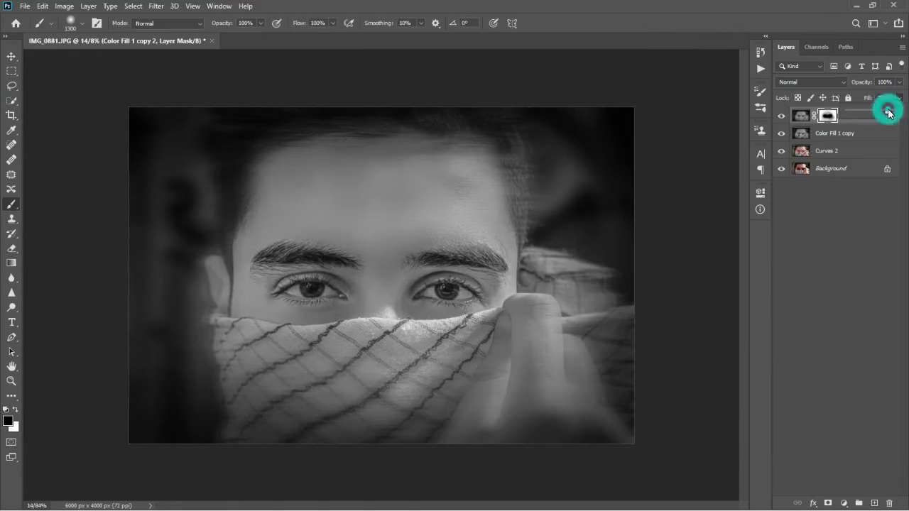
pyautogui.click(781, 118)
pyautogui.click(781, 117)
pyautogui.click(781, 117)
pyautogui.click(782, 118)
pyautogui.moveTo(412, 350)
pyautogui.mouseDown()
pyautogui.moveTo(314, 335)
pyautogui.moveTo(406, 344)
pyautogui.mouseUp()
pyautogui.scroll(-1, 415, 343)
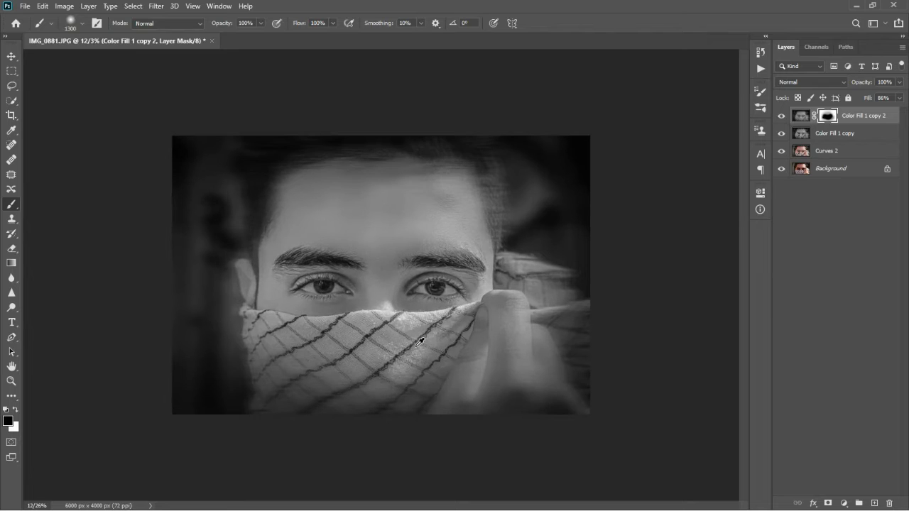
# Merge the masked motion-blur layer with the Color Fill 1 copy layer beneath it and view the merged image.
pyautogui.rightClick(839, 123)
pyautogui.click(707, 370)
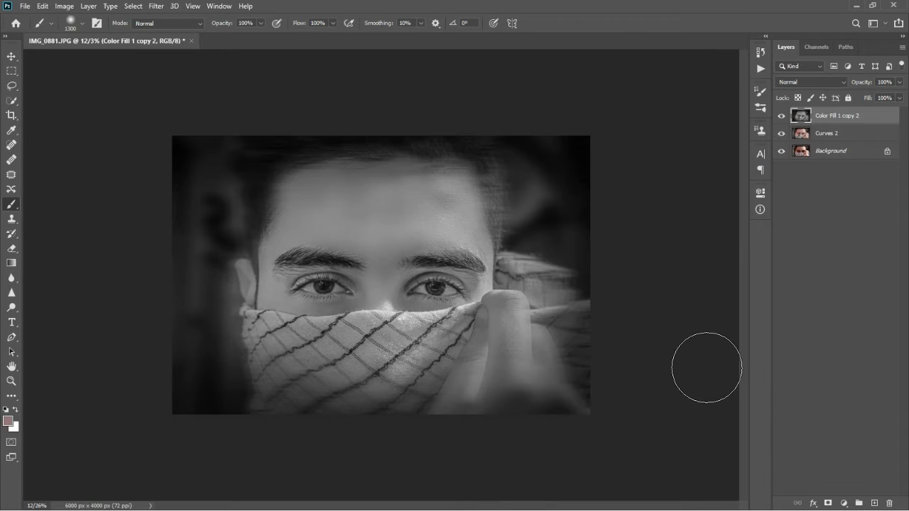
pyautogui.scroll(-4, 355, 325)
pyautogui.scroll(5, 361, 320)
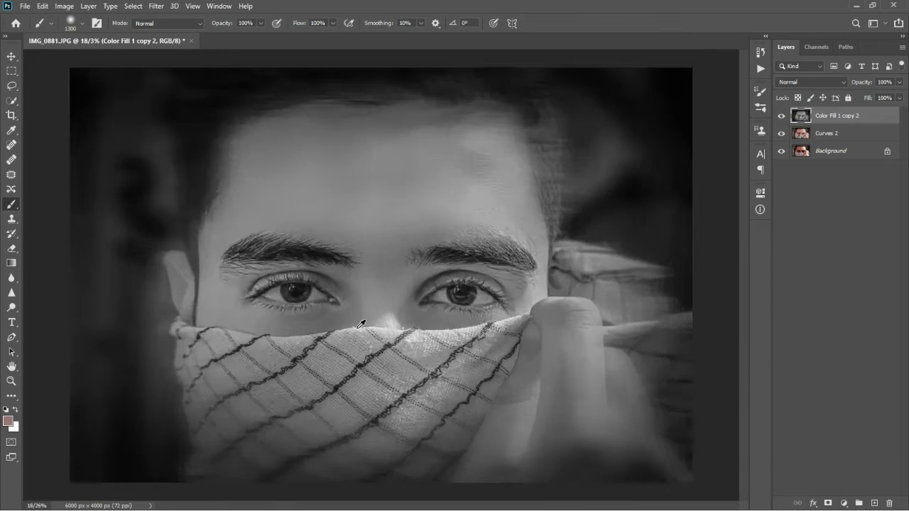
pyautogui.scroll(-1, 361, 321)
pyautogui.scroll(1, 360, 322)
pyautogui.scroll(-1, 360, 321)
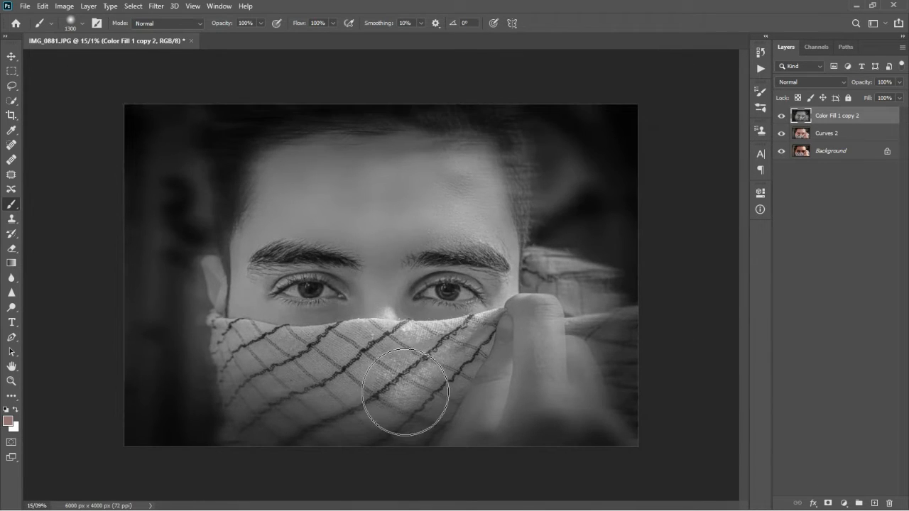
# Duplicate the merged black-and-white layer and turn off the green and blue channels in the copy's advanced blending options.
pyautogui.click(847, 505)
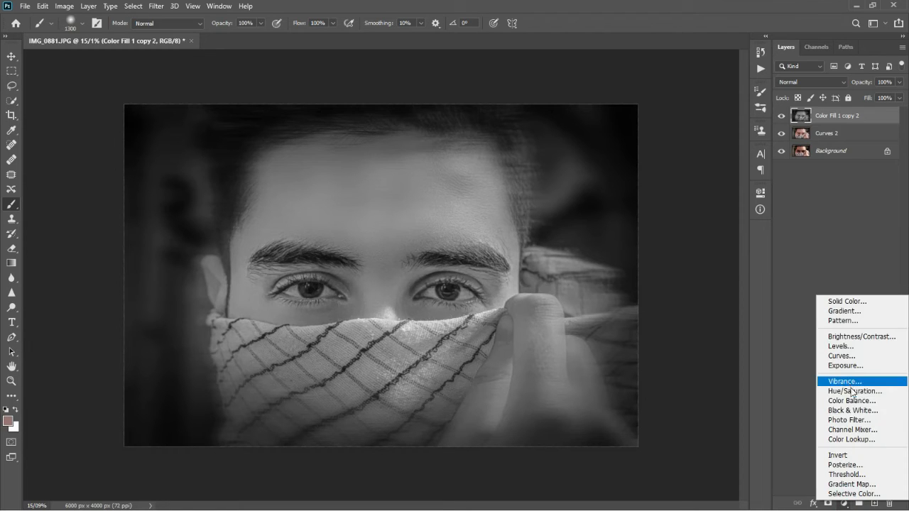
pyautogui.click(878, 117)
pyautogui.hotkey('ctrl', 'j')
pyautogui.doubleClick(883, 121)
pyautogui.press('Escape')
pyautogui.press('v')
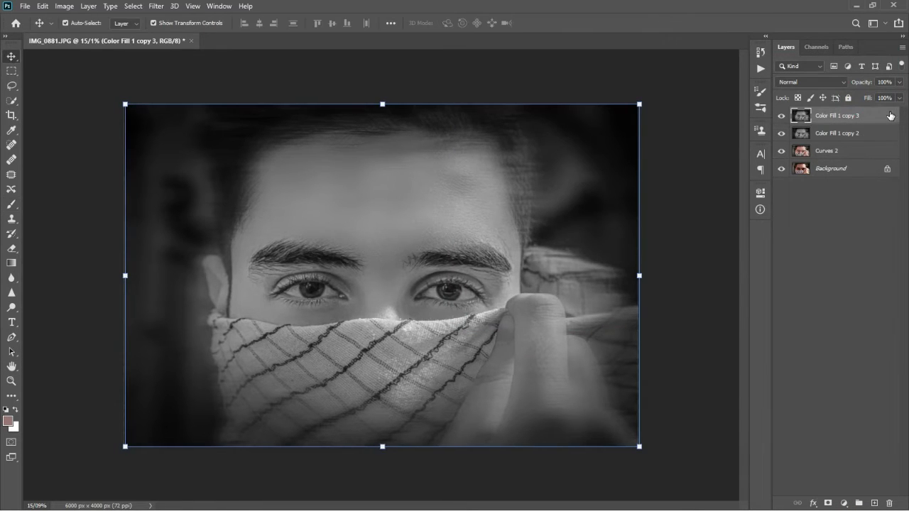
pyautogui.doubleClick(891, 115)
pyautogui.click(686, 153)
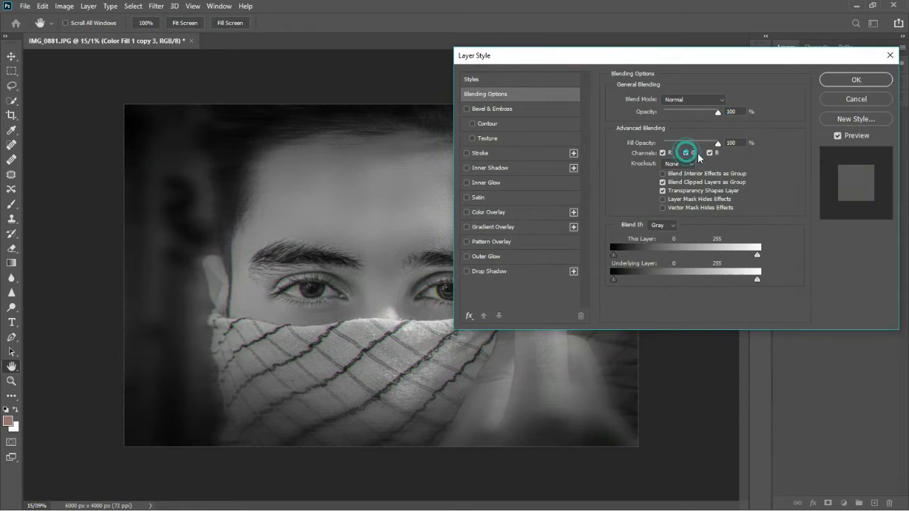
pyautogui.click(692, 154)
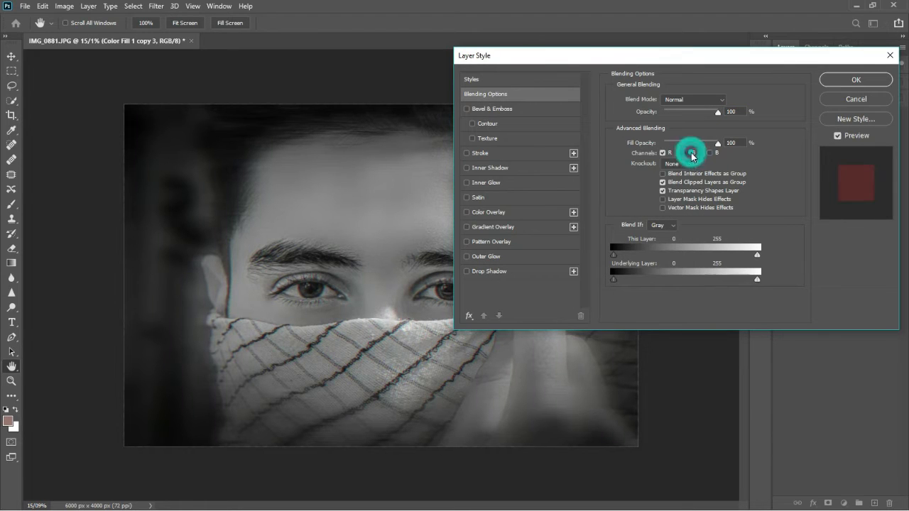
pyautogui.click(851, 82)
# Nudge the red-channel copy horizontally to the right for a red and cyan colour-split effect.
pyautogui.hotkey('shift', 'Right')
pyautogui.hotkey('shift', 'Right')
pyautogui.hotkey('shift', 'Right')
pyautogui.hotkey('shift', 'Right')
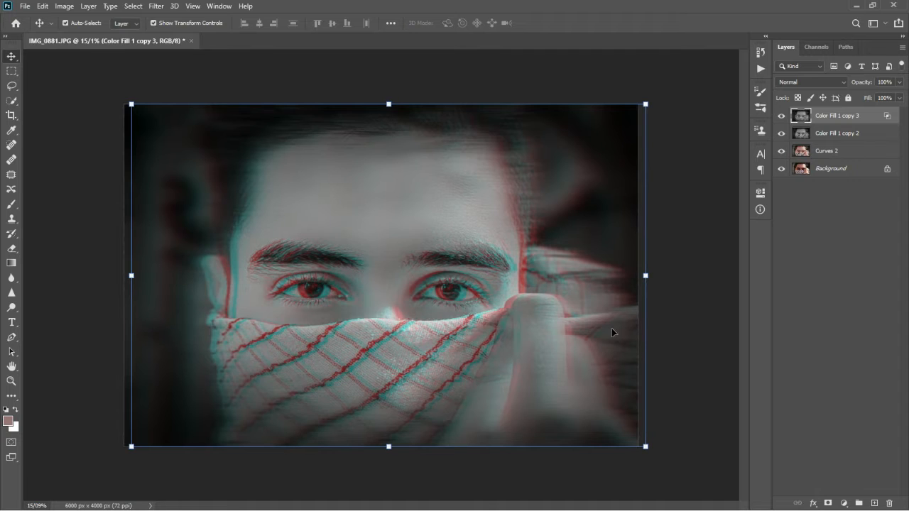
# Add a layer mask to the red-channel copy and paint black over both eyes to remove the colour split there.
pyautogui.click(828, 504)
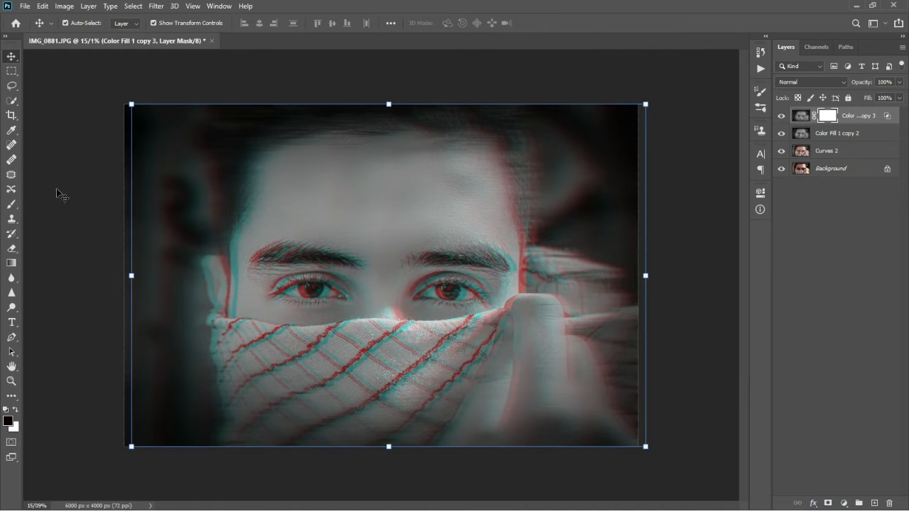
pyautogui.click(11, 206)
pyautogui.scroll(3, 390, 290)
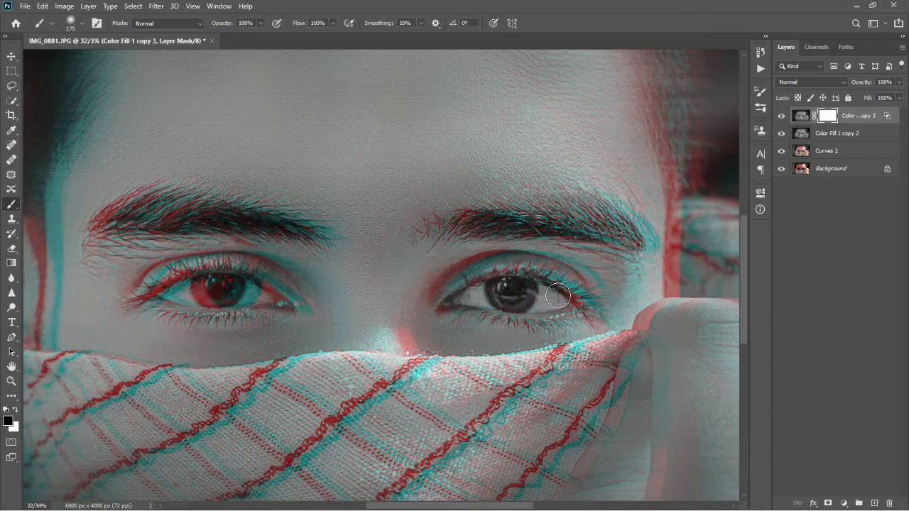
pyautogui.moveTo(226, 310); pyautogui.dragTo(277, 298)
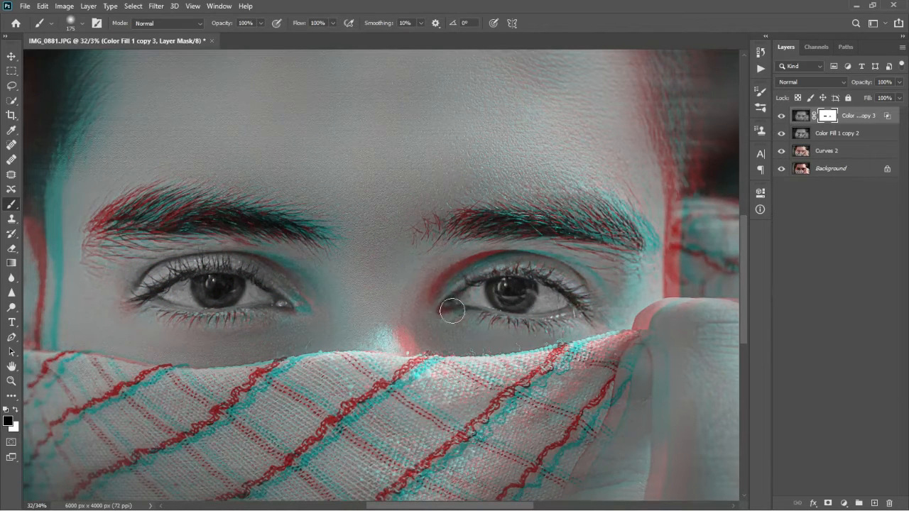
pyautogui.scroll(-5, 372, 272)
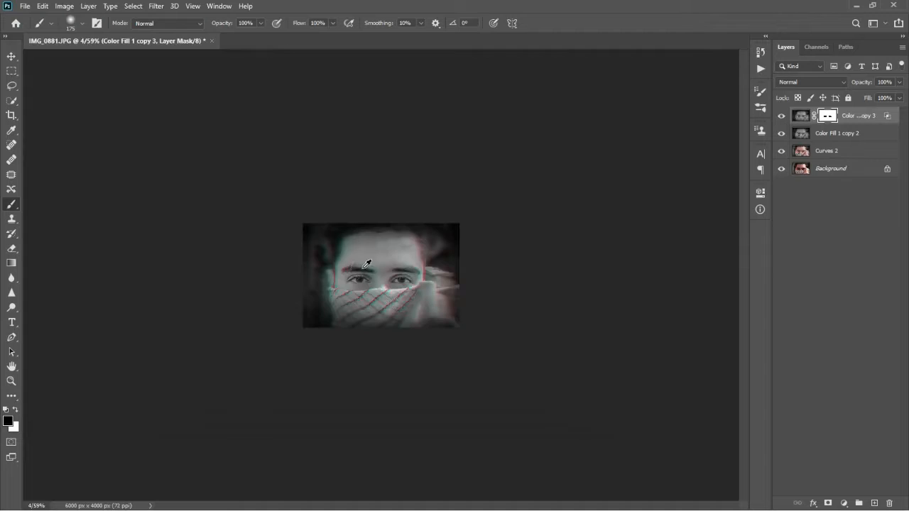
pyautogui.scroll(4, 375, 275)
pyautogui.scroll(3, 376, 275)
pyautogui.scroll(-4, 375, 275)
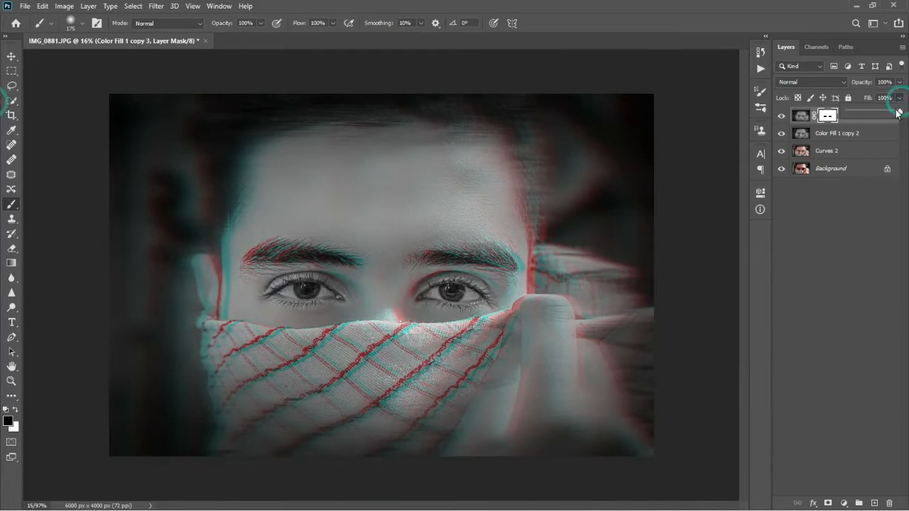
# Merge the red-channel copy with Color Fill 1 copy 2 and crop the overhang to the 6000 x 4000 px frame.
pyautogui.keyDown('ctrl'); pyautogui.click(859, 138); pyautogui.keyUp('ctrl')
pyautogui.rightClick(860, 138)
pyautogui.click(743, 367)
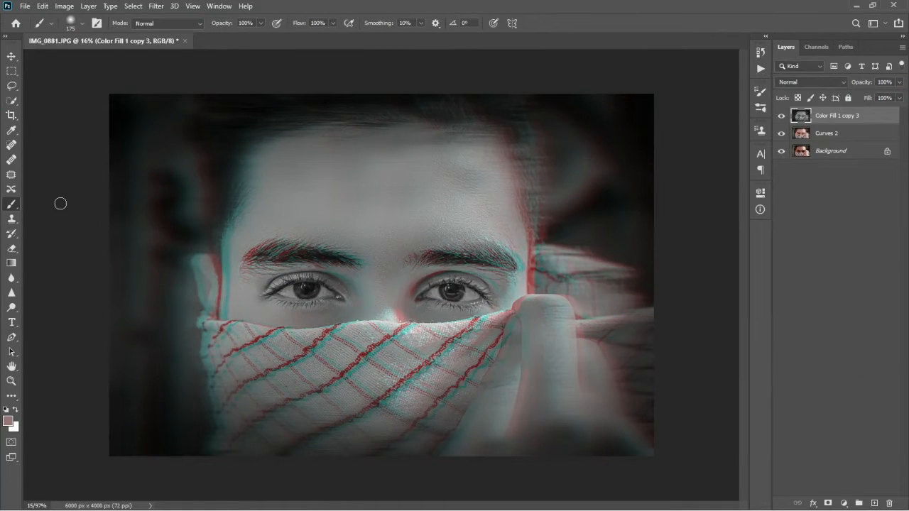
pyautogui.press('c')
pyautogui.click(440, 301)
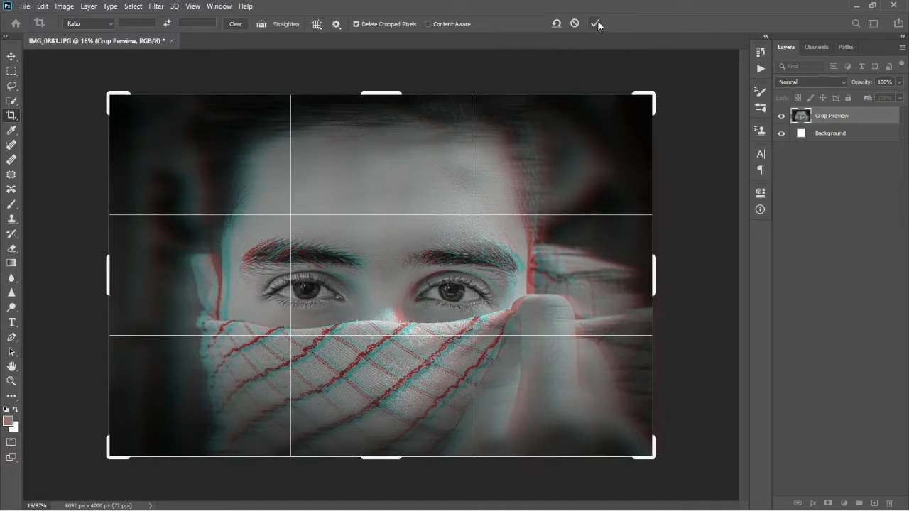
pyautogui.click(598, 24)
pyautogui.scroll(1, 403, 293)
pyautogui.scroll(2, 390, 295)
pyautogui.scroll(-2, 426, 302)
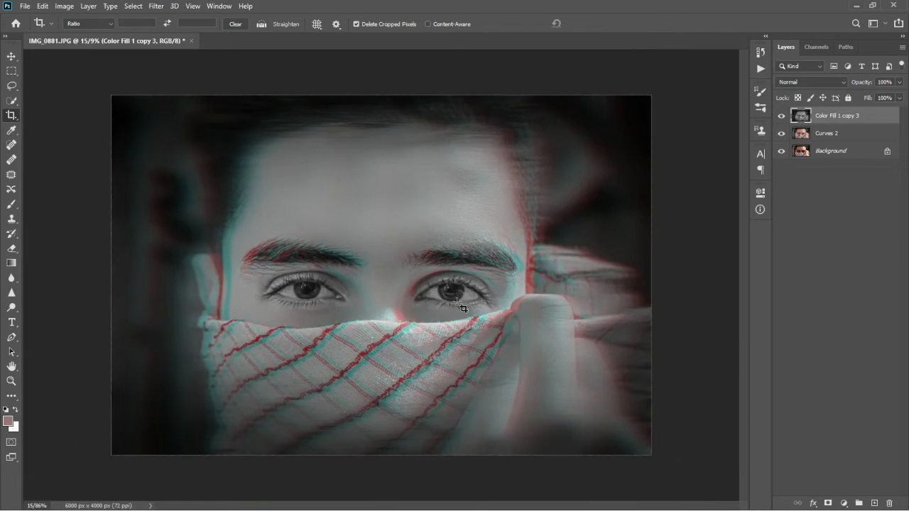
# Draw a rectangle shape of about 3675 x 1091 px across the eyes and give it a dark red fill.
pyautogui.click(846, 502)
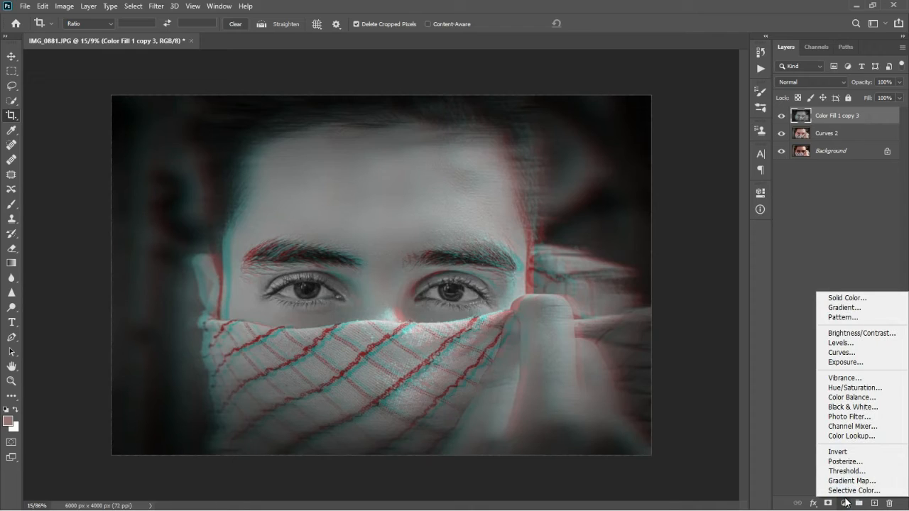
pyautogui.click(11, 400)
pyautogui.click(11, 398)
pyautogui.click(51, 437)
pyautogui.moveTo(443, 331); pyautogui.dragTo(550, 332)
pyautogui.click(634, 263)
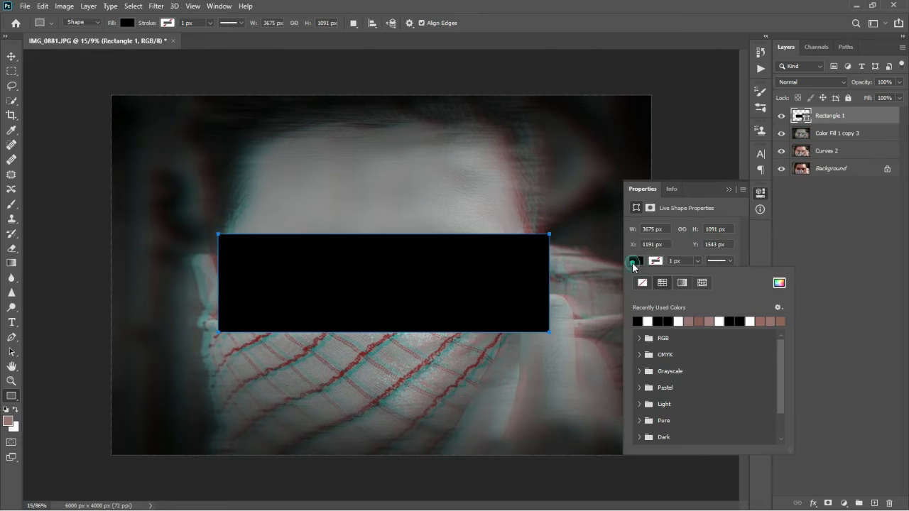
pyautogui.click(780, 283)
pyautogui.press('Return')
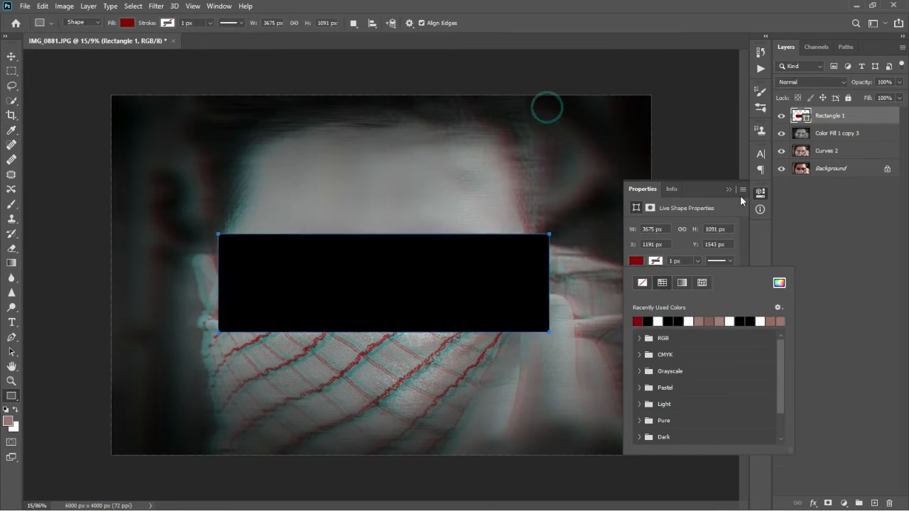
# Set the red rectangle to Overlay blending, enlarge it beyond the canvas height and position it over the right half of the portrait.
pyautogui.click(797, 81)
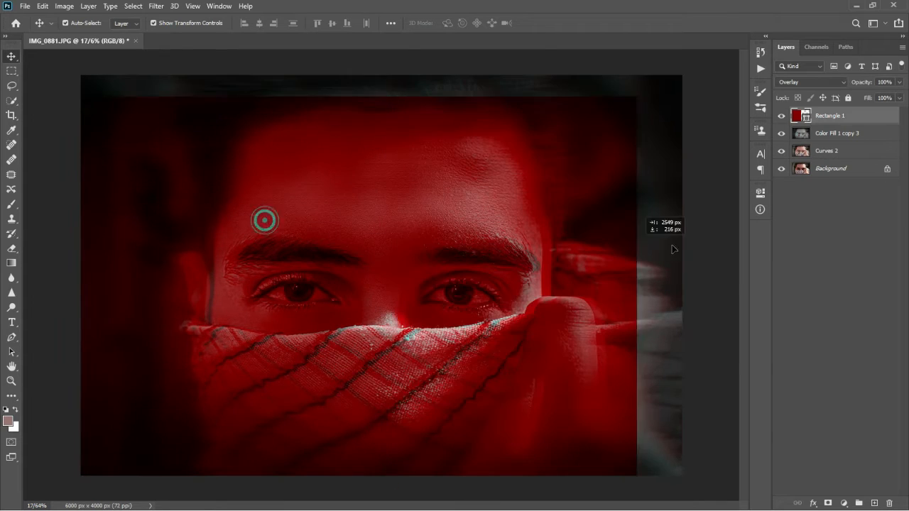
pyautogui.moveTo(277, 299); pyautogui.dragTo(497, 340)
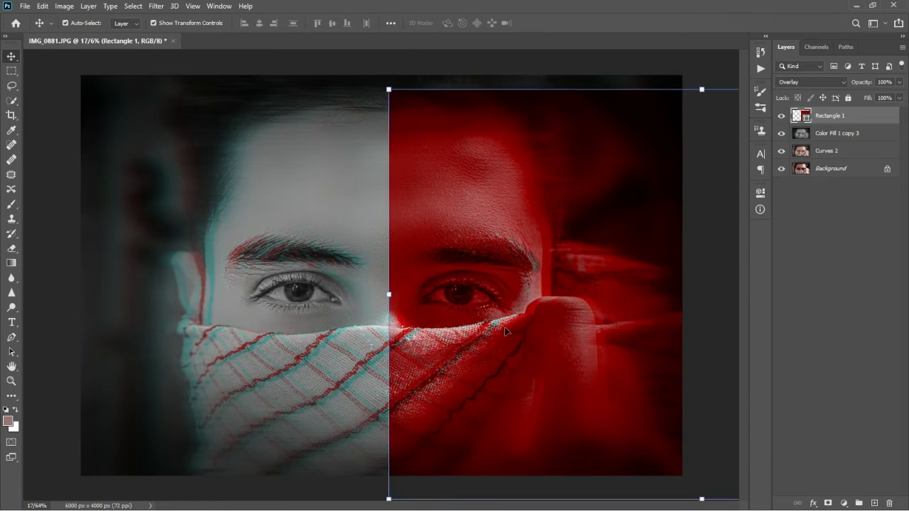
pyautogui.scroll(-3, 567, 123)
pyautogui.moveTo(623, 136); pyautogui.dragTo(623, 120)
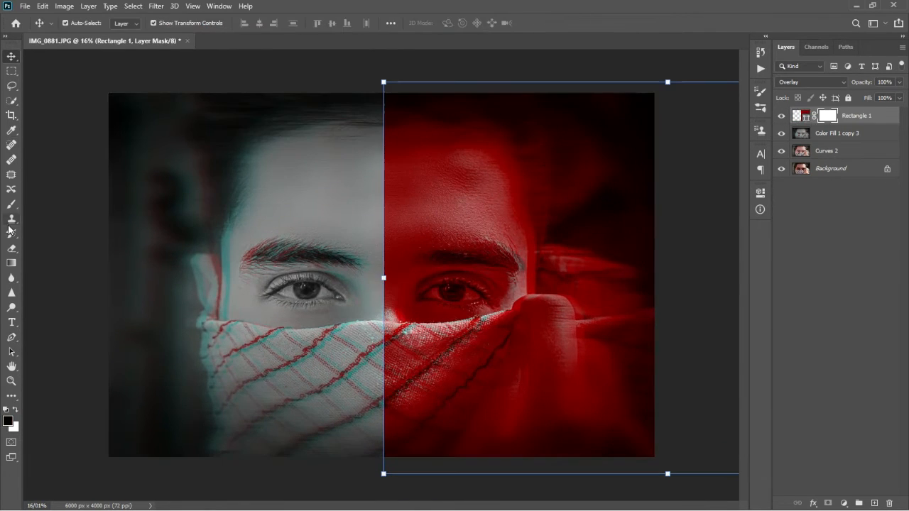
# Add a layer mask to the red rectangle and soften its vertical edge down the face with a large soft black brush.
pyautogui.press('b')
pyautogui.moveTo(339, 89)
pyautogui.mouseDown()
pyautogui.moveTo(334, 461)
pyautogui.moveTo(351, 71)
pyautogui.moveTo(351, 483)
pyautogui.moveTo(343, 1)
pyautogui.mouseUp()
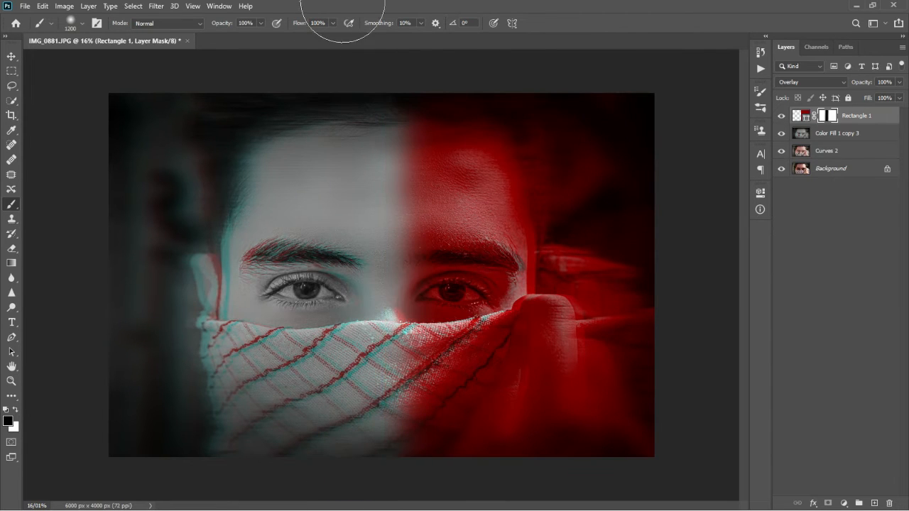
pyautogui.hotkey('ctrl', 'z')
pyautogui.press(']')
pyautogui.press(']')
pyautogui.press(']')
pyautogui.moveTo(315, 121)
pyautogui.mouseDown()
pyautogui.moveTo(310, 151)
pyautogui.moveTo(319, 176)
pyautogui.mouseUp()
pyautogui.press('[')
pyautogui.press('[')
pyautogui.press('[')
pyautogui.press('[')
pyautogui.press('[')
pyautogui.press('[')
pyautogui.press('[')
pyautogui.moveTo(352, 459)
pyautogui.mouseDown()
pyautogui.moveTo(330, 173)
pyautogui.moveTo(325, 505)
pyautogui.mouseUp()
pyautogui.click(325, 226)
pyautogui.moveTo(316, 133); pyautogui.dragTo(331, 448)
pyautogui.moveTo(321, 106); pyautogui.dragTo(326, 510)
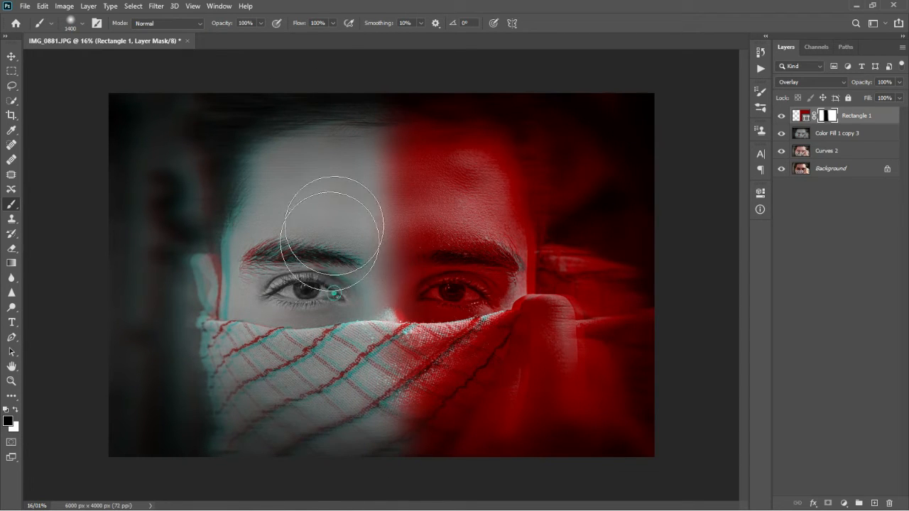
pyautogui.click(782, 116)
pyautogui.click(783, 115)
pyautogui.scroll(-1, 396, 274)
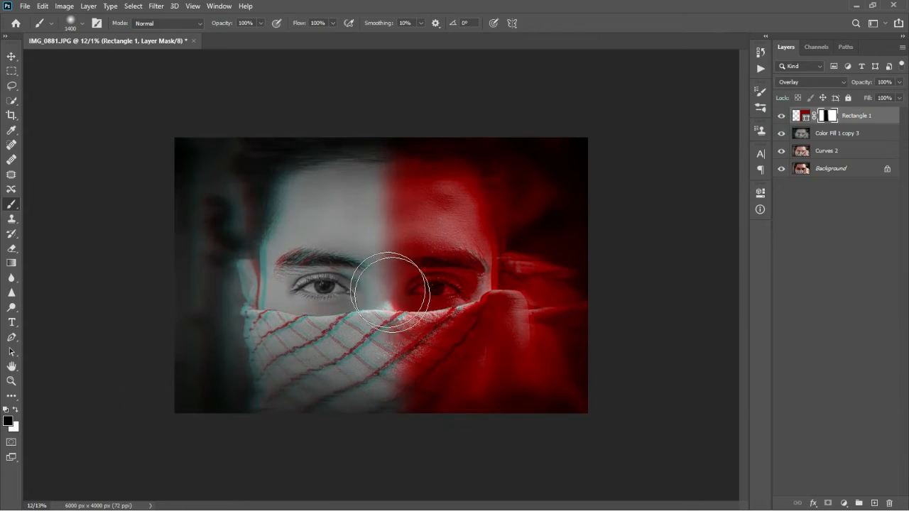
# Stretch the red overlay's inner edge slightly toward the left side of the face and apply the transform.
pyautogui.click(12, 56)
pyautogui.moveTo(360, 276); pyautogui.dragTo(349, 276)
pyautogui.press('Return')
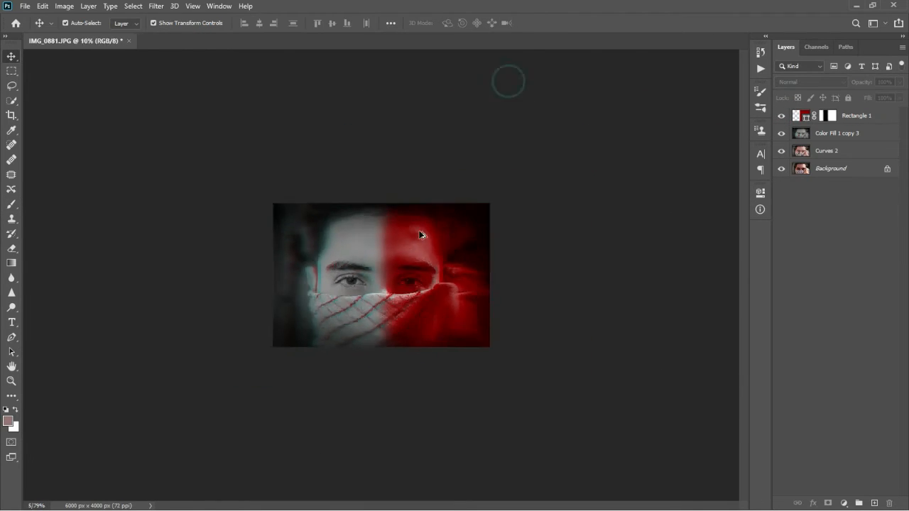
pyautogui.hotkey('ctrl', '+')
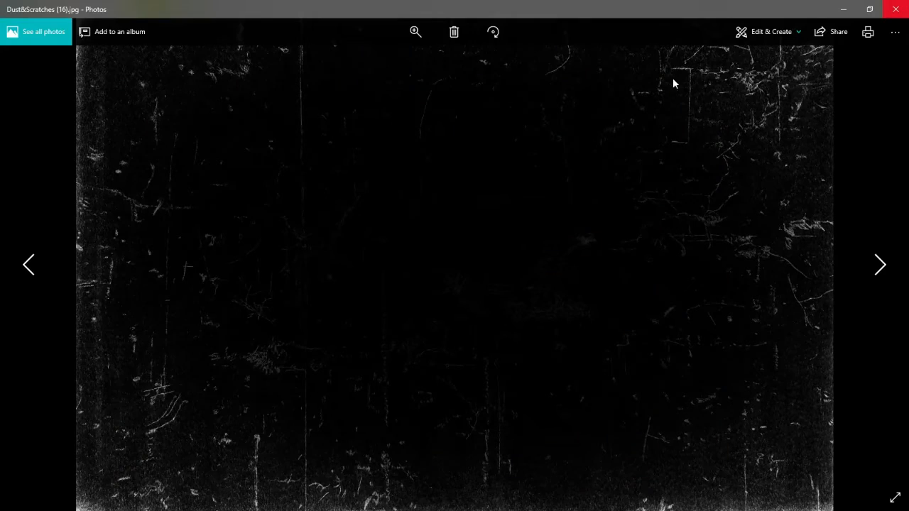
# Switch to the Photos viewer, browse the Dust&Scratches texture images, and return to their folder.
pyautogui.click(10, 264)
pyautogui.click(9, 267)
pyautogui.click(8, 268)
pyautogui.click(880, 265)
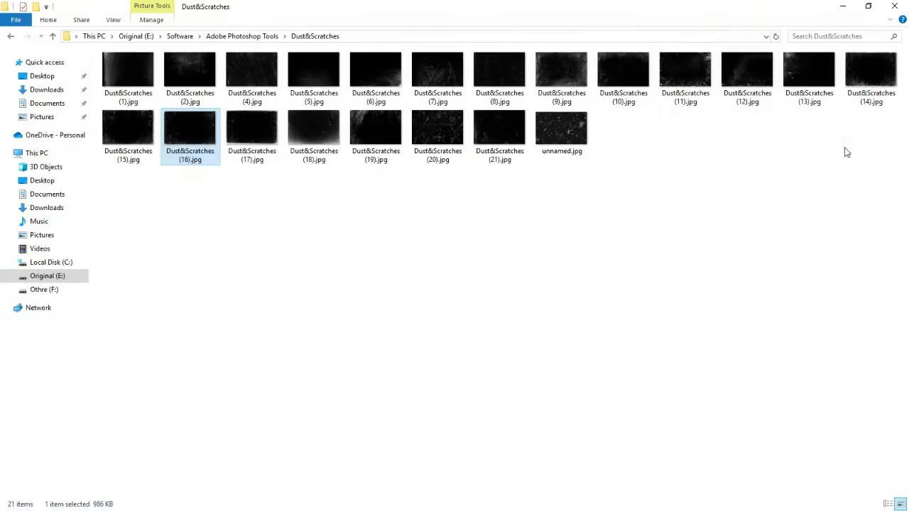
# Place the Dust&Scratches (12) texture from its folder into the Photoshop portrait document and enlarge it beyond the canvas edges.
pyautogui.click(747, 71)
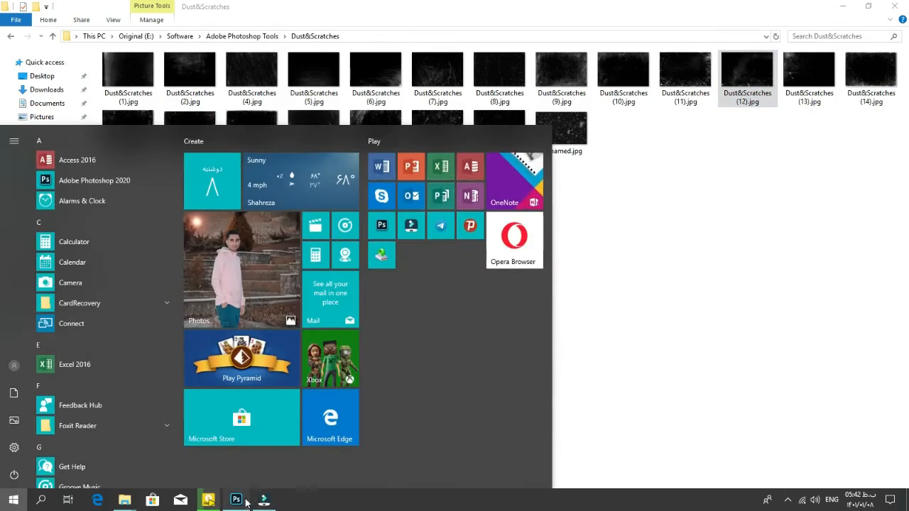
pyautogui.click(236, 500)
pyautogui.moveTo(753, 69); pyautogui.dragTo(433, 388)
pyautogui.click(826, 169)
pyautogui.moveTo(506, 191); pyautogui.dragTo(653, 114)
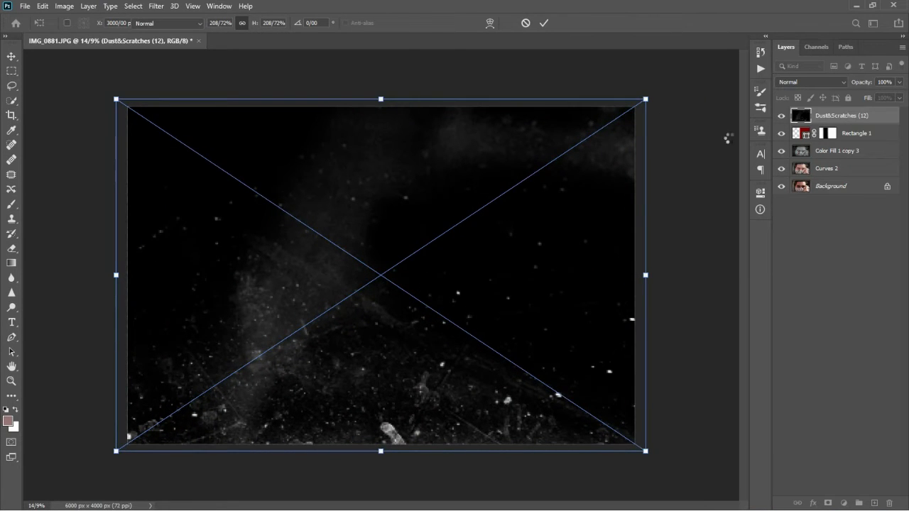
pyautogui.press('Return')
# Set the Dust&Scratches (12) layer to Color Dodge and mask its specks off the eyes with a large soft black brush.
pyautogui.click(808, 79)
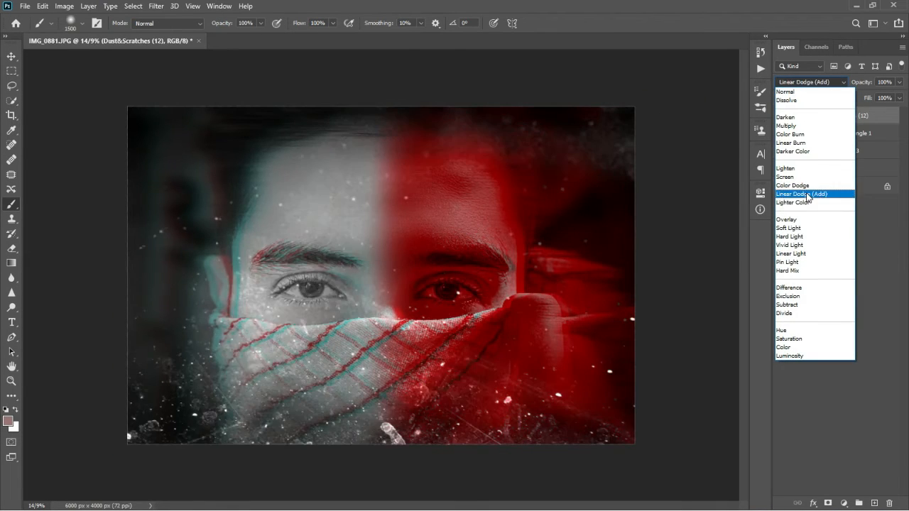
pyautogui.click(793, 185)
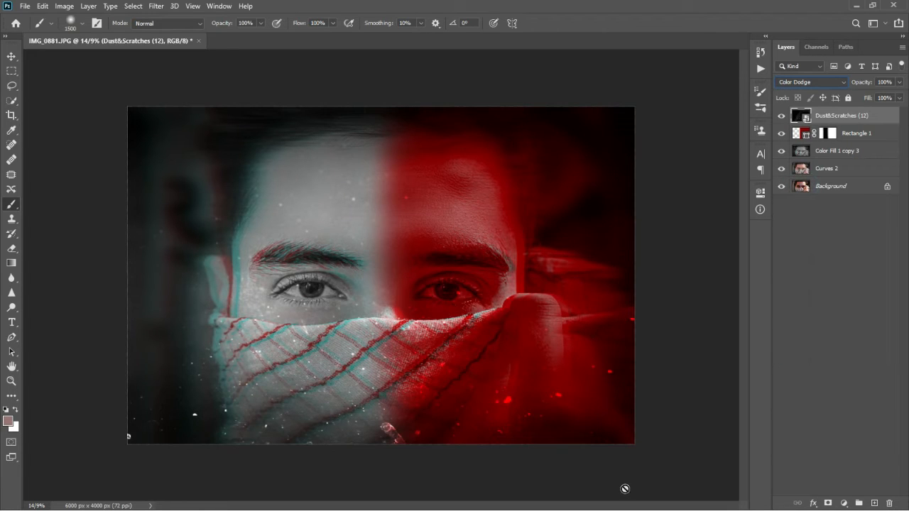
pyautogui.moveTo(290, 302)
pyautogui.mouseDown()
pyautogui.moveTo(304, 278)
pyautogui.moveTo(284, 281)
pyautogui.moveTo(428, 296)
pyautogui.mouseUp()
pyautogui.hotkey('ctrl', '-')
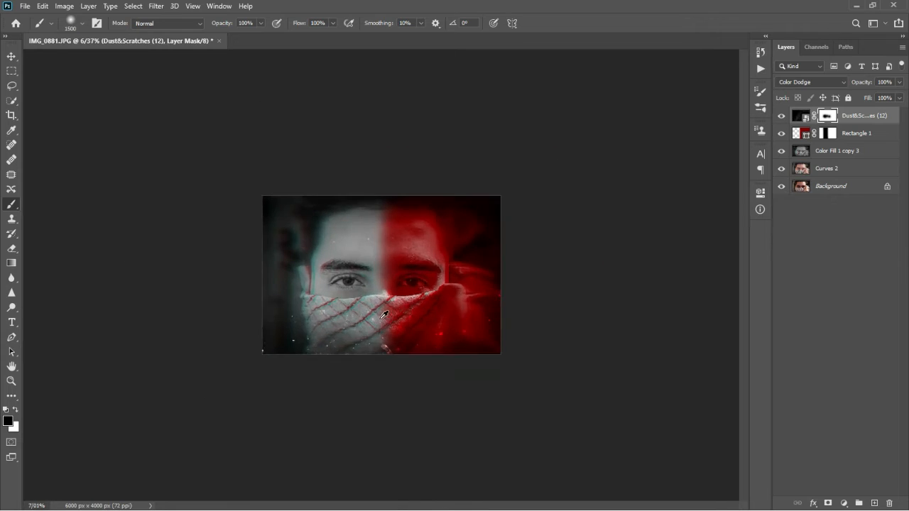
pyautogui.hotkey('ctrl', '+')
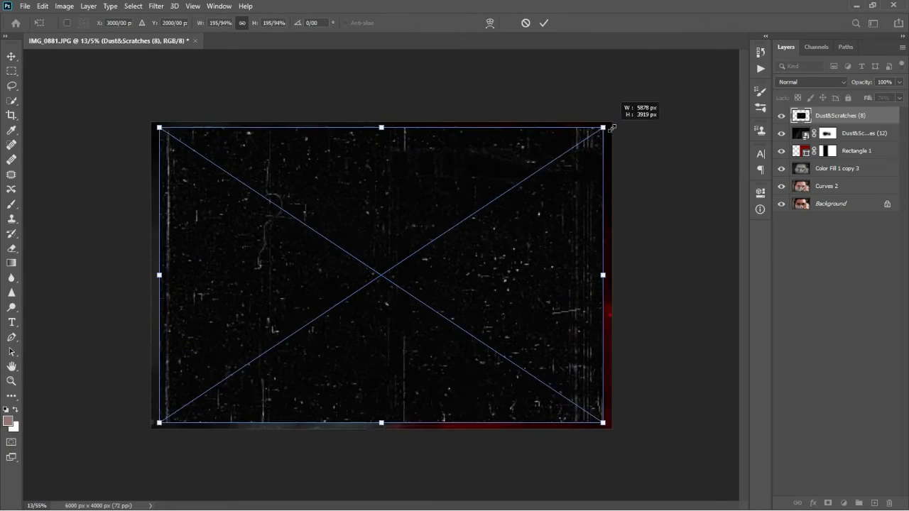
# Enlarge the placed Dust&Scratches (8) texture to cover the canvas, blend it with Color Dodge and add a layer mask.
pyautogui.moveTo(605, 125); pyautogui.dragTo(612, 121)
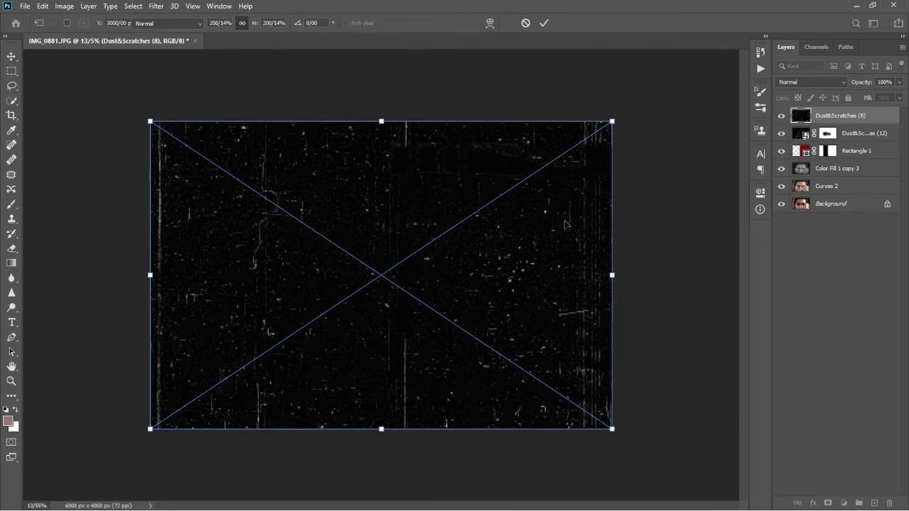
pyautogui.press('Return')
pyautogui.click(814, 82)
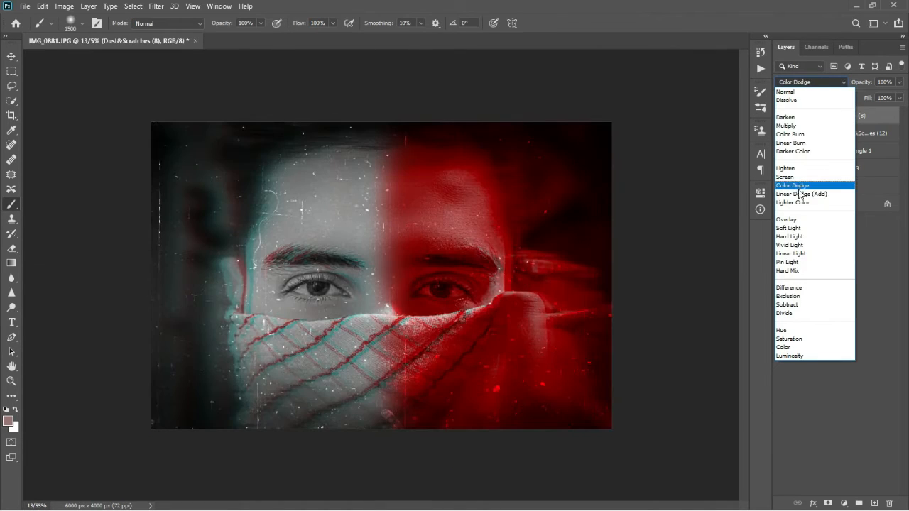
pyautogui.click(800, 187)
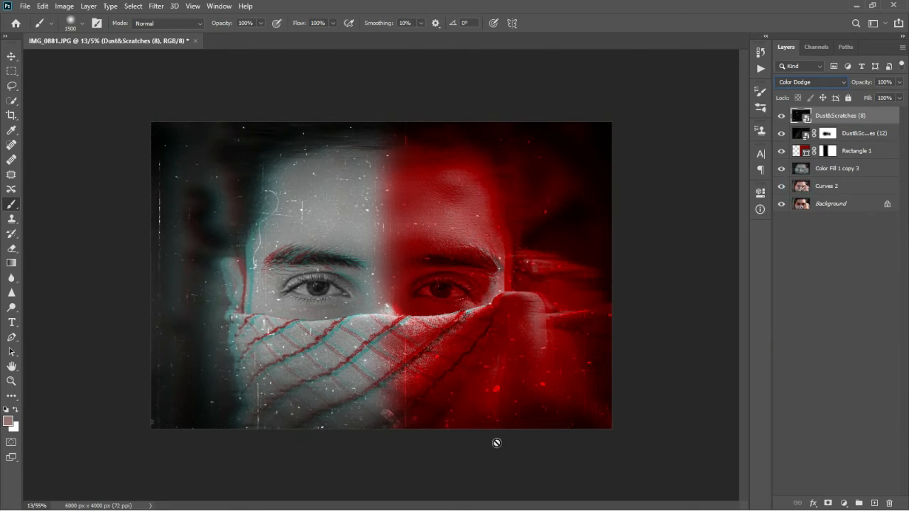
pyautogui.click(827, 503)
pyautogui.press('d')
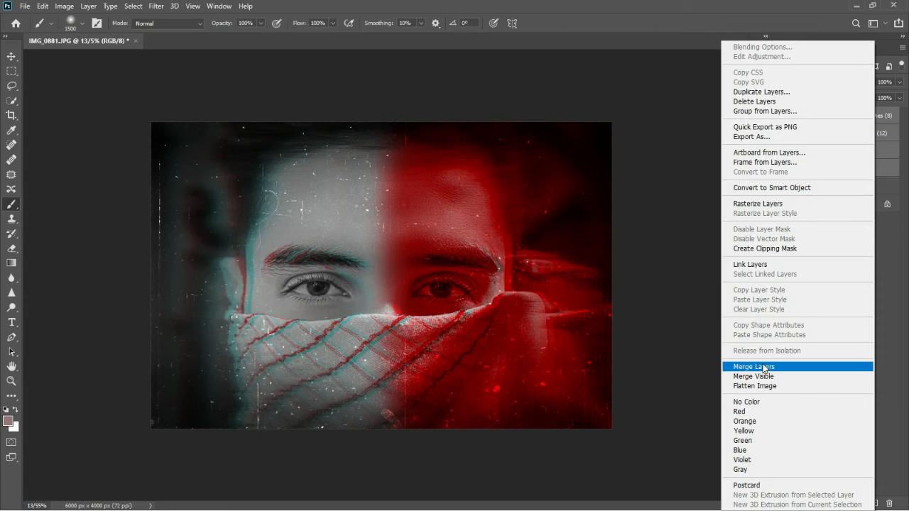
# Merge the two Dust&Scratches layers, Rectangle 1 and Color Fill 1 copy 3 into one layer.
pyautogui.click(764, 368)
pyautogui.click(782, 150)
pyautogui.click(781, 150)
pyautogui.rightClick(857, 180)
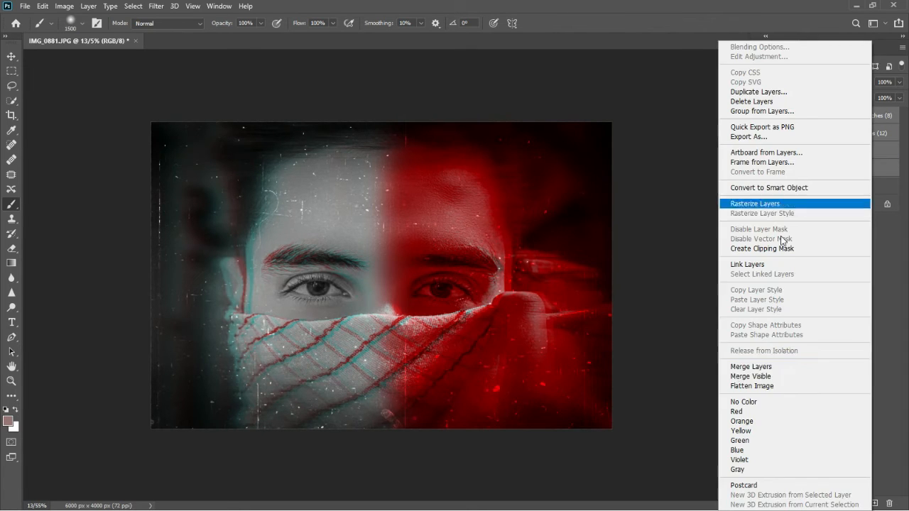
pyautogui.click(753, 368)
pyautogui.scroll(2, 376, 293)
pyautogui.scroll(-2, 377, 293)
pyautogui.scroll(3, 375, 299)
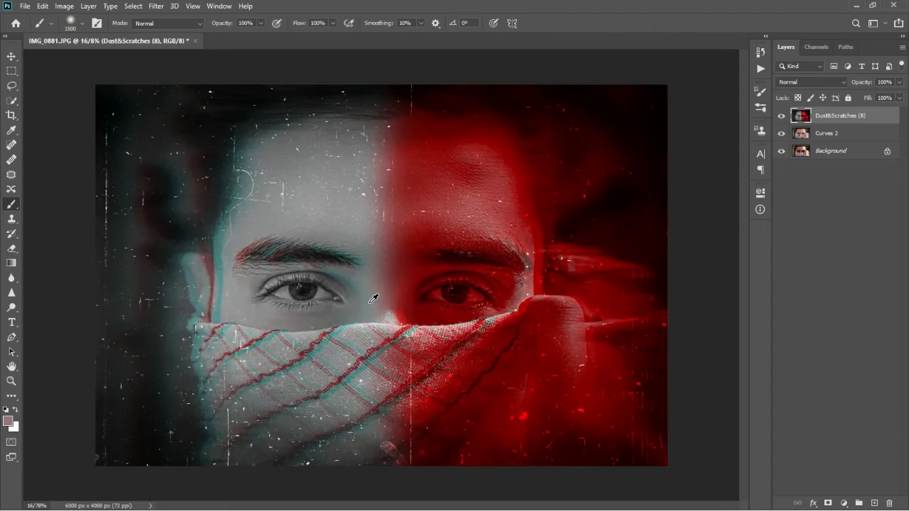
# Apply the Camera Raw Filter to the merged layer with grain 73, negative vignetting and contrast +9.
pyautogui.hotkey('shift', 'ctrl', 'a')
pyautogui.scroll(3, 810, 281)
pyautogui.scroll(-3, 824, 238)
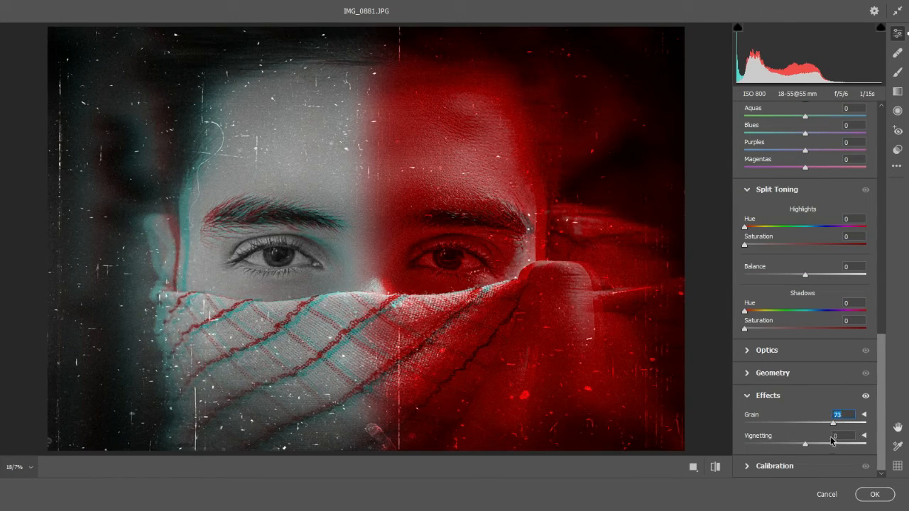
pyautogui.click(787, 445)
pyautogui.scroll(10, 796, 398)
pyautogui.moveTo(806, 194)
pyautogui.mouseDown()
pyautogui.moveTo(789, 192)
pyautogui.moveTo(818, 194)
pyautogui.mouseUp()
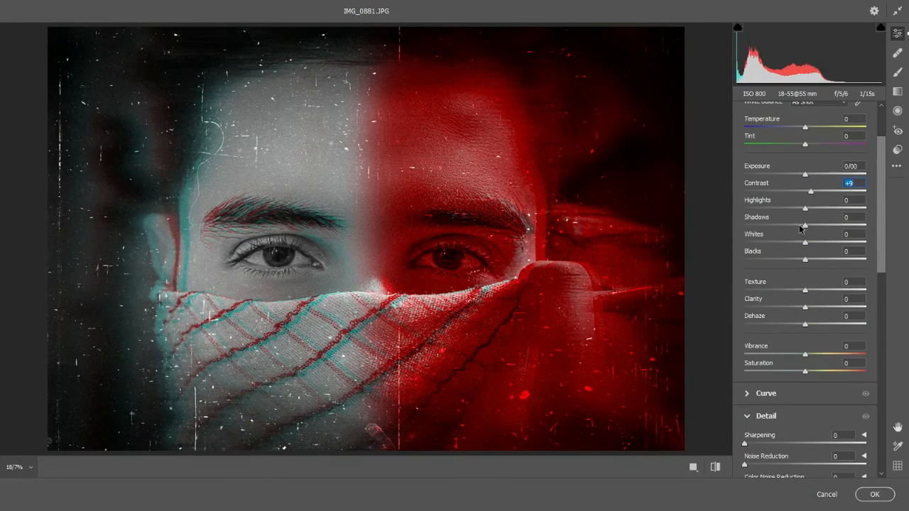
pyautogui.click(876, 495)
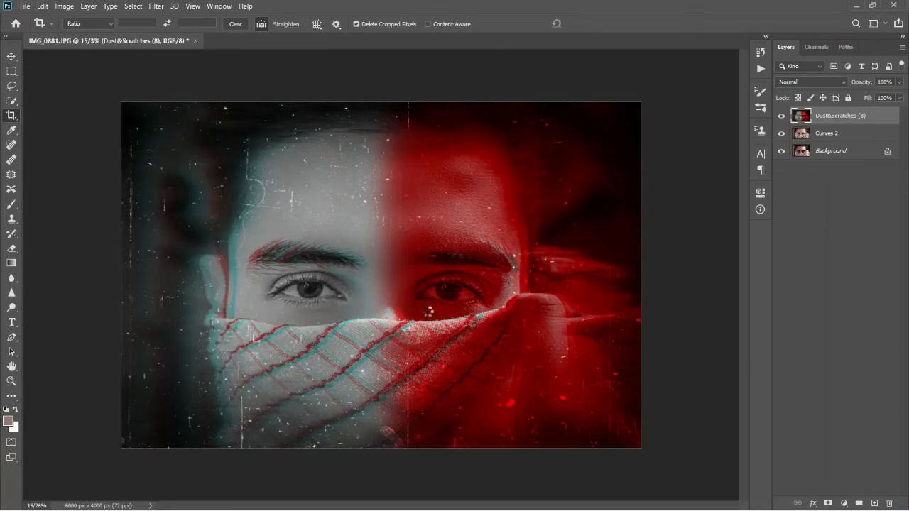
# Draw a dark red filled circle about 245 px wide over the eye on the grey half with the Ellipse tool.
pyautogui.scroll(4, 319, 297)
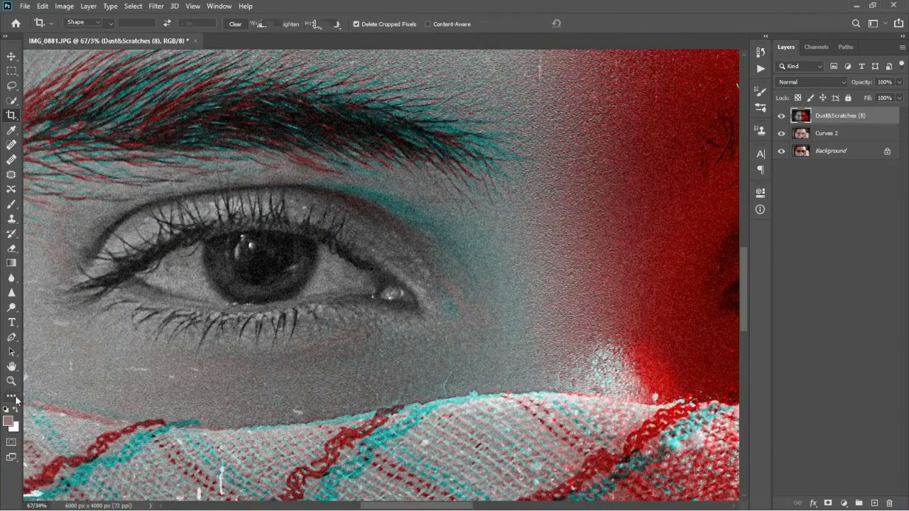
pyautogui.rightClick(16, 400)
pyautogui.click(46, 463)
pyautogui.click(227, 244)
pyautogui.click(480, 197)
pyautogui.moveTo(256, 244); pyautogui.dragTo(351, 337)
pyautogui.click(637, 279)
pyautogui.click(638, 337)
pyautogui.click(725, 192)
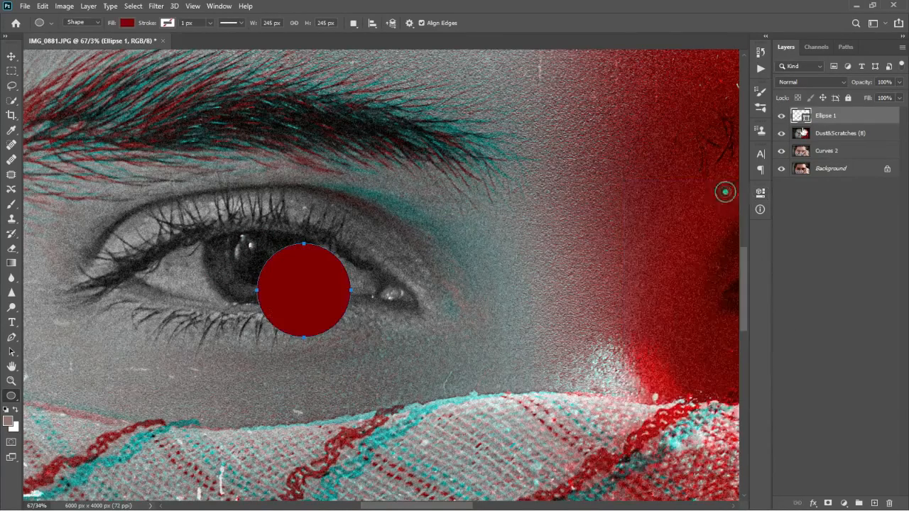
# Set the red circle to Overlay blending and move and resize it to cover the iris.
pyautogui.click(810, 81)
pyautogui.click(792, 221)
pyautogui.press('v')
pyautogui.click(291, 297)
pyautogui.moveTo(267, 285); pyautogui.dragTo(317, 259)
pyautogui.moveTo(295, 277); pyautogui.dragTo(287, 273)
pyautogui.moveTo(257, 211)
pyautogui.mouseDown()
pyautogui.moveTo(257, 226)
pyautogui.moveTo(258, 209)
pyautogui.mouseUp()
pyautogui.moveTo(307, 251); pyautogui.dragTo(279, 271)
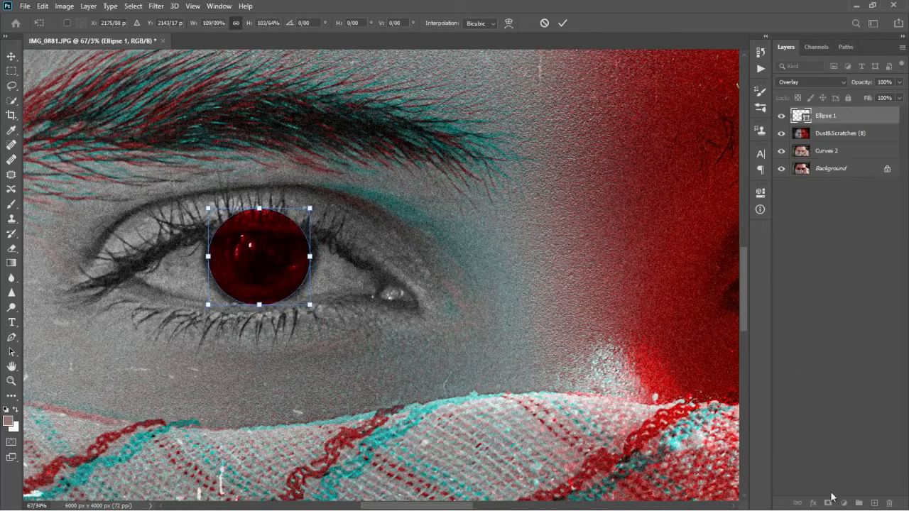
# Add a layer mask to the red circle and brush its overlap off the upper eyelid in black.
pyautogui.click(828, 503)
pyautogui.click(829, 503)
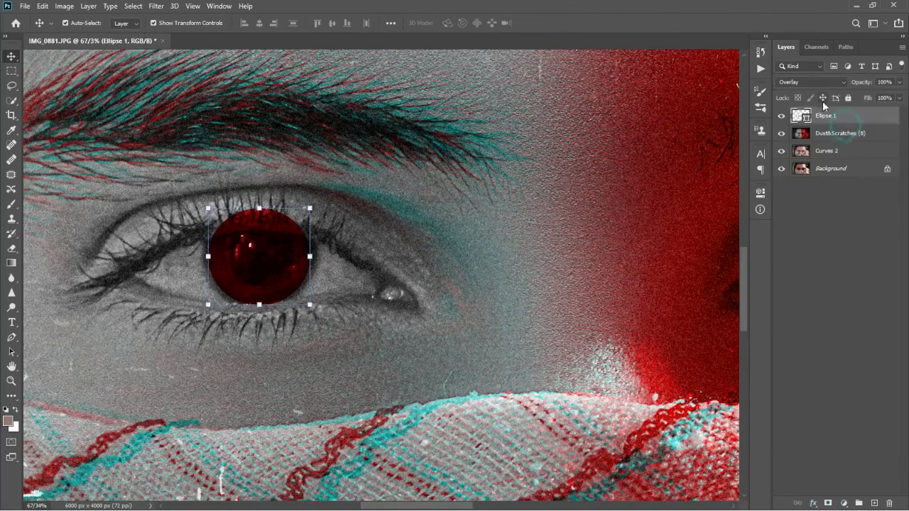
pyautogui.click(11, 205)
pyautogui.moveTo(278, 217)
pyautogui.mouseDown()
pyautogui.moveTo(216, 227)
pyautogui.moveTo(327, 233)
pyautogui.moveTo(297, 212)
pyautogui.moveTo(292, 224)
pyautogui.moveTo(369, 292)
pyautogui.moveTo(311, 225)
pyautogui.moveTo(220, 223)
pyautogui.mouseUp()
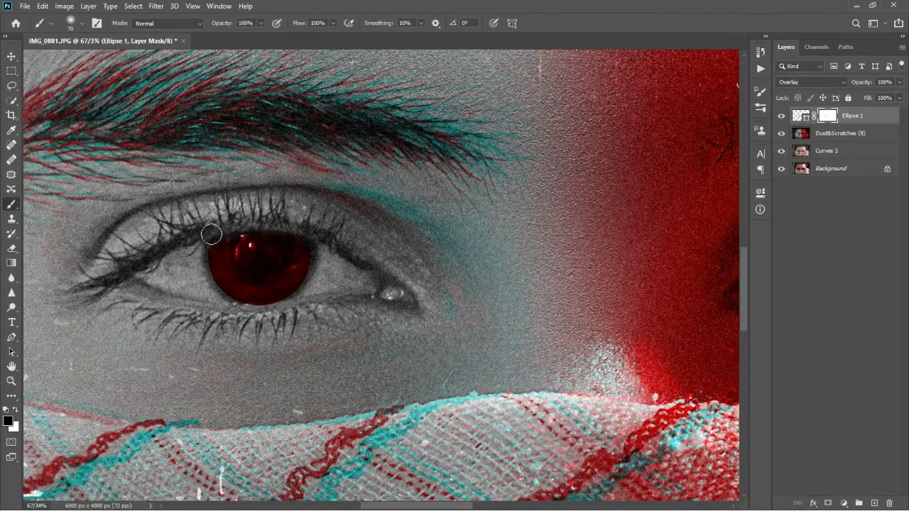
# Reduce the brush opacity to 61% and soften the red circle's edges around the iris on its mask.
pyautogui.moveTo(261, 23); pyautogui.dragTo(243, 35)
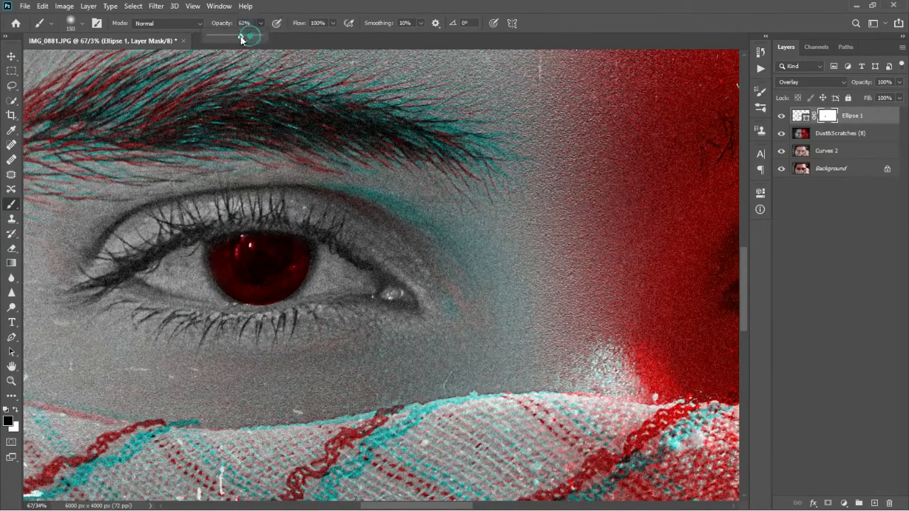
pyautogui.scroll(4, 199, 349)
pyautogui.press('[')
pyautogui.press('[')
pyautogui.press('[')
pyautogui.moveTo(189, 97); pyautogui.dragTo(218, 163)
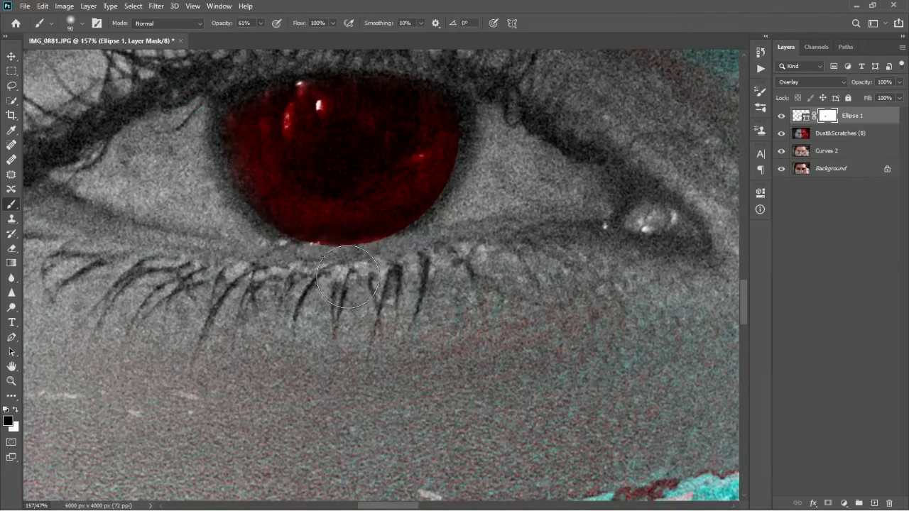
pyautogui.moveTo(453, 162)
pyautogui.mouseDown()
pyautogui.moveTo(473, 134)
pyautogui.moveTo(463, 196)
pyautogui.mouseUp()
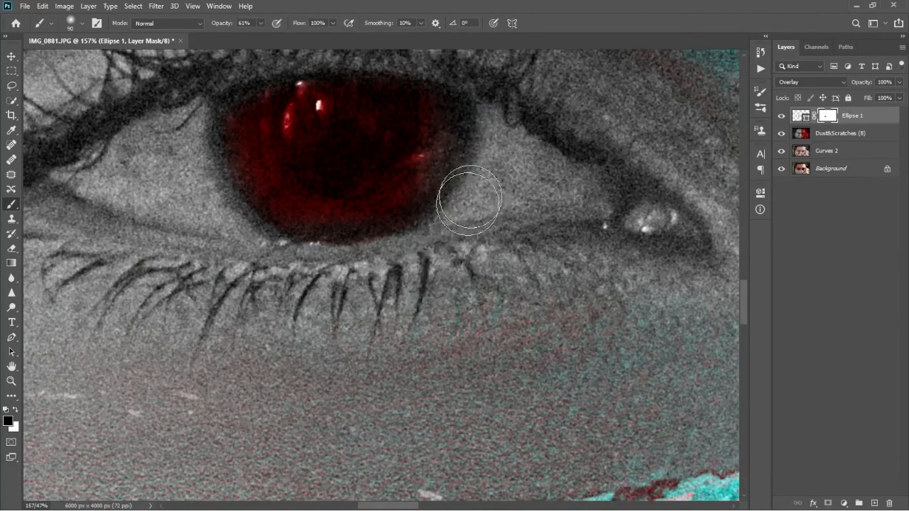
# Stretch the red circle slightly at its lower edge and both sides and apply the transform.
pyautogui.press('v')
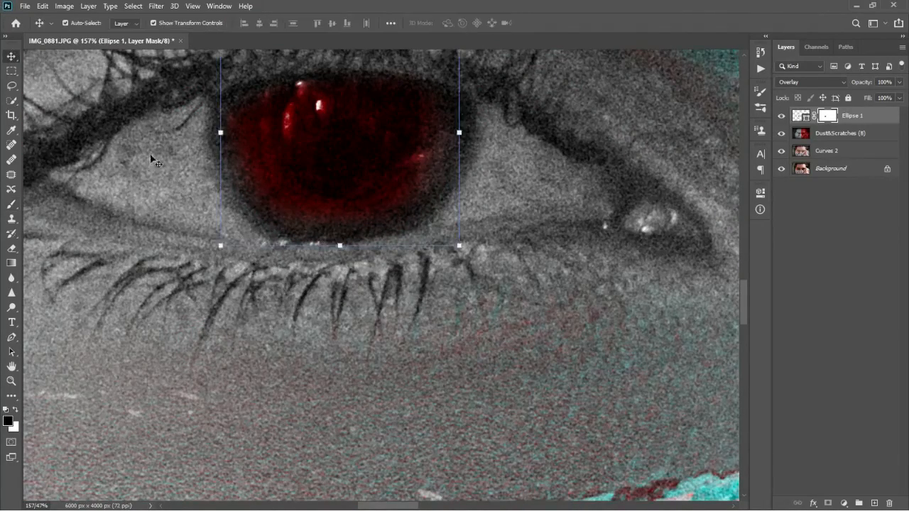
pyautogui.moveTo(340, 245); pyautogui.dragTo(340, 256)
pyautogui.moveTo(461, 138); pyautogui.dragTo(465, 138)
pyautogui.moveTo(221, 138); pyautogui.dragTo(213, 138)
pyautogui.press('Return')
# Return to the Ellipse 1 layer mask with a 50 px brush to clean up the iris's lower edge.
pyautogui.click(219, 358)
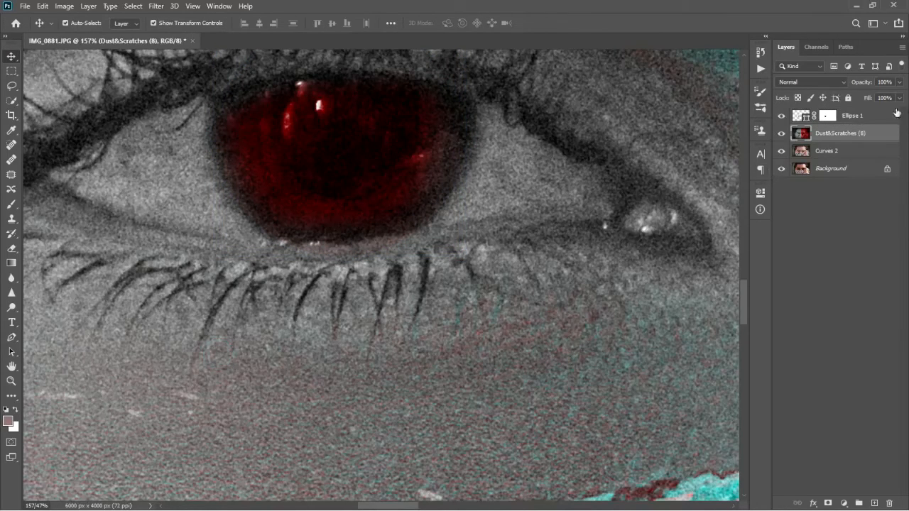
pyautogui.click(898, 113)
pyautogui.click(12, 205)
pyautogui.rightClick(231, 267)
pyautogui.press('Escape')
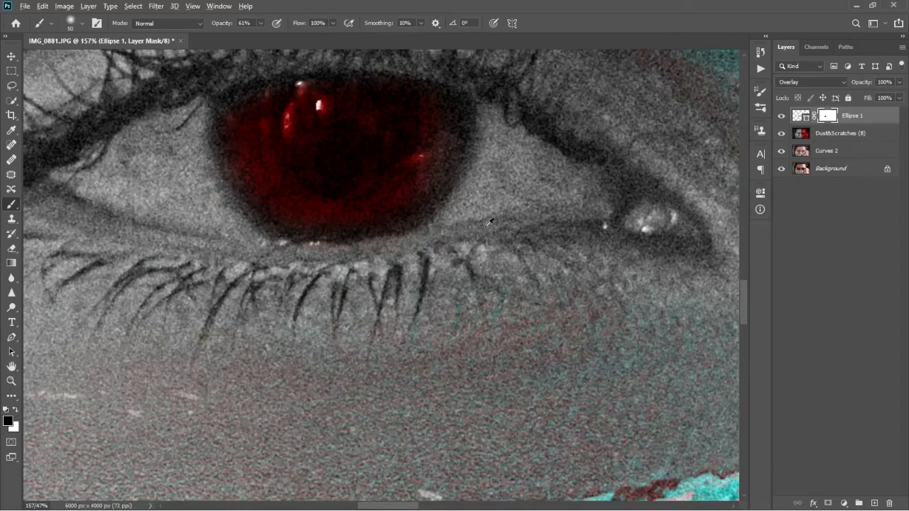
# Lower the Ellipse 1 layer's fill to weaken the red iris and merge it with the Dust&Scratches (8) layer.
pyautogui.scroll(-12, 489, 222)
pyautogui.scroll(2, 349, 331)
pyautogui.scroll(-1, 355, 337)
pyautogui.scroll(2, 370, 348)
pyautogui.scroll(-2, 373, 352)
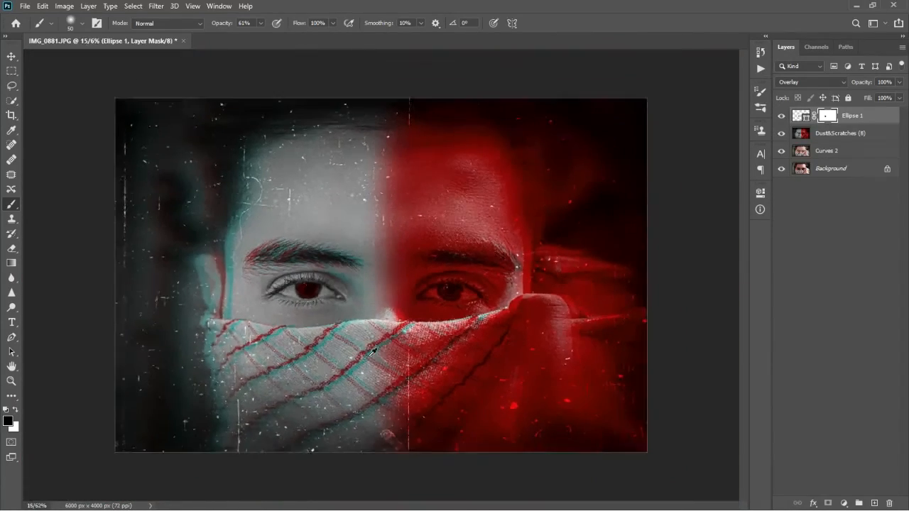
pyautogui.scroll(1, 371, 355)
pyautogui.click(900, 98)
pyautogui.moveTo(897, 112); pyautogui.dragTo(885, 111)
pyautogui.moveTo(885, 112); pyautogui.dragTo(878, 112)
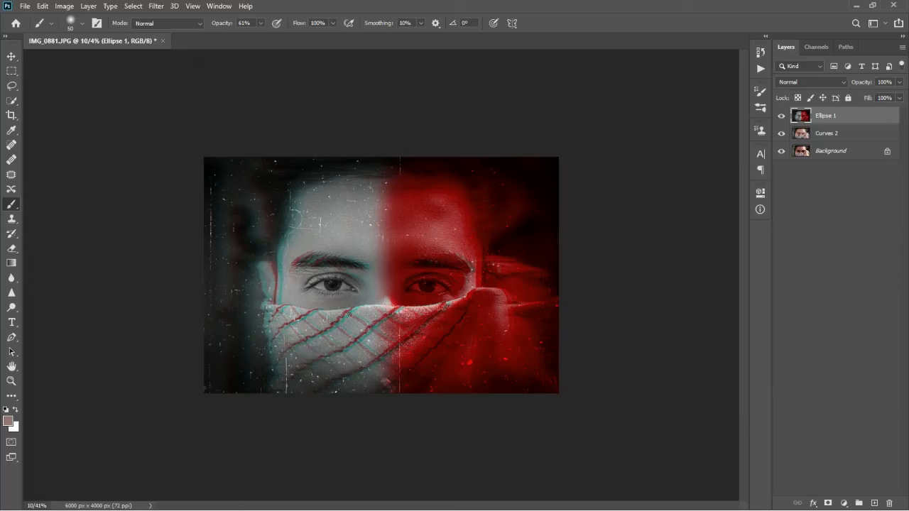
pyautogui.scroll(4, 348, 313)
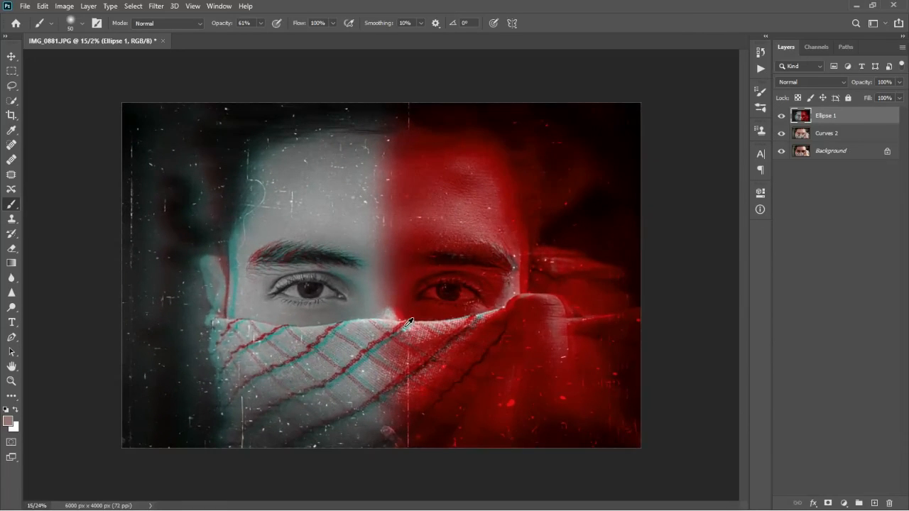
# Start exporting the finished portrait with Save for Web (Legacy).
pyautogui.click(25, 6)
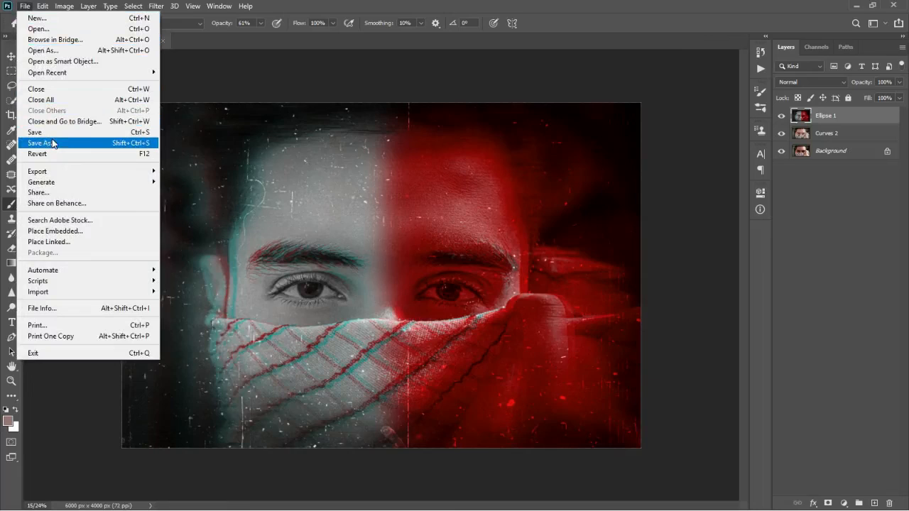
pyautogui.moveTo(61, 171)
pyautogui.click(199, 214)
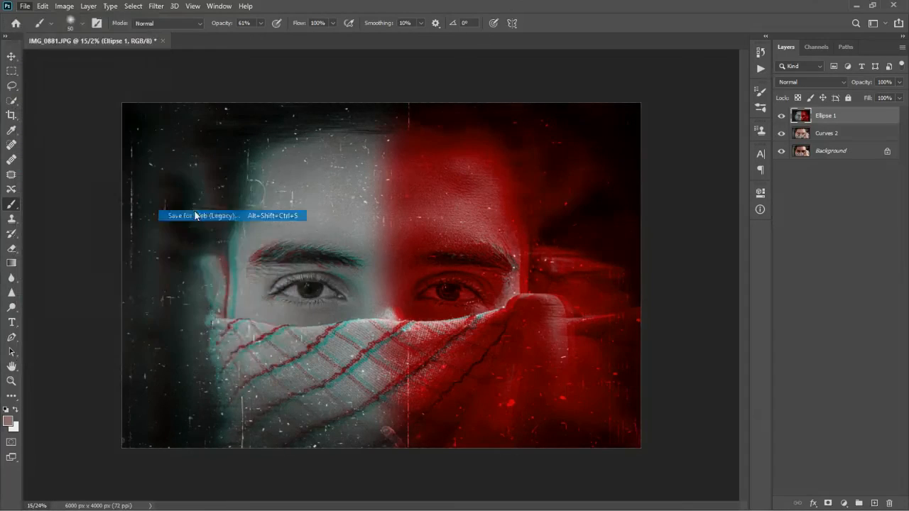